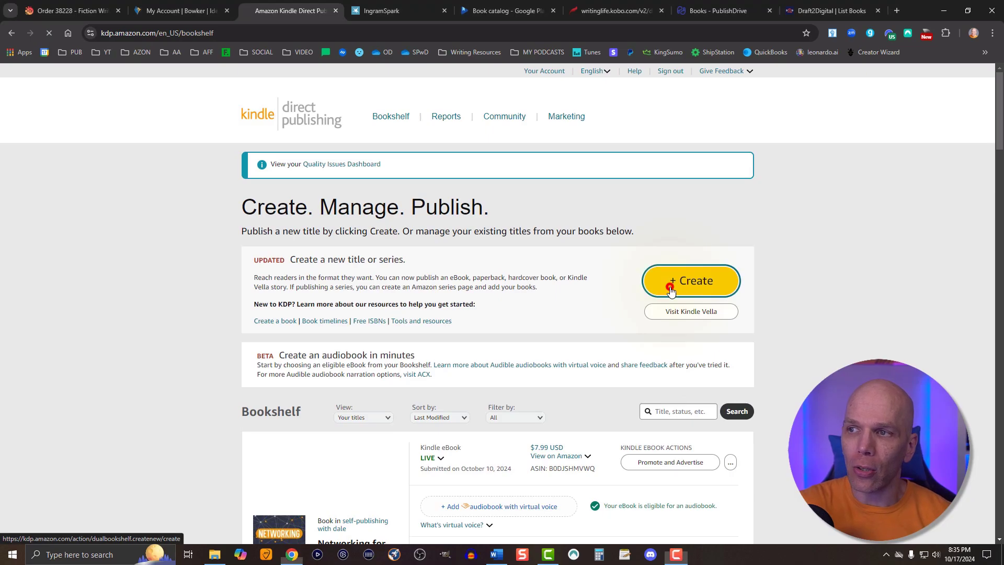
Step: Start a new Kindle eBook titled "Fiction Writing" with the subtitle "A Practical Guide for Crafting Your First Novel"
left_click(672, 292)
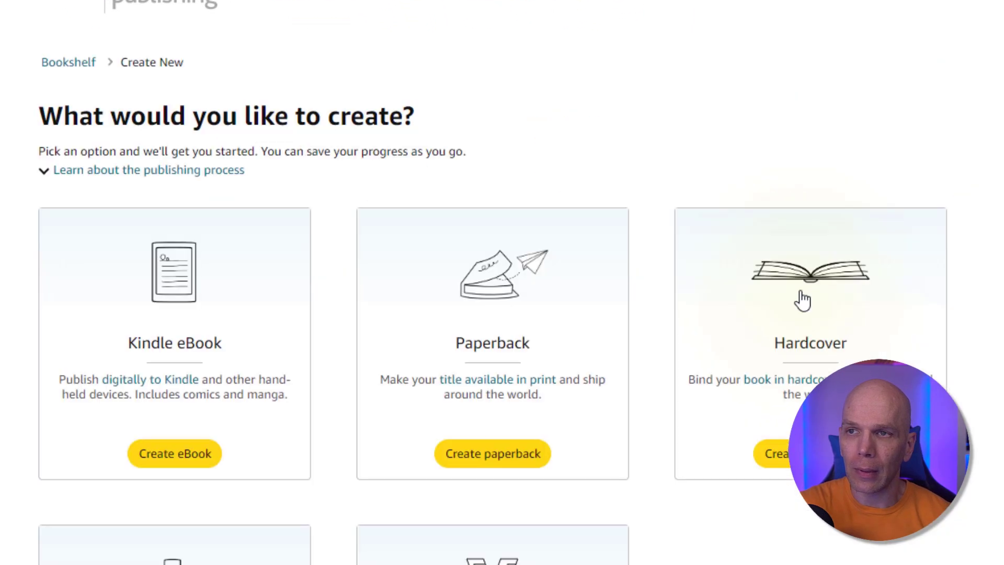
left_click(187, 447)
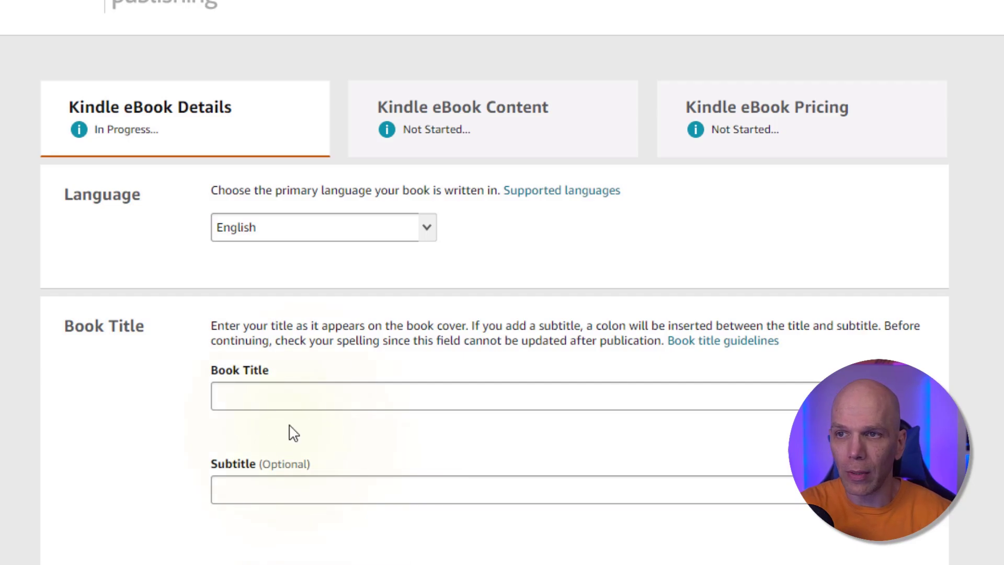
left_click(294, 402)
type("Fiction Writing")
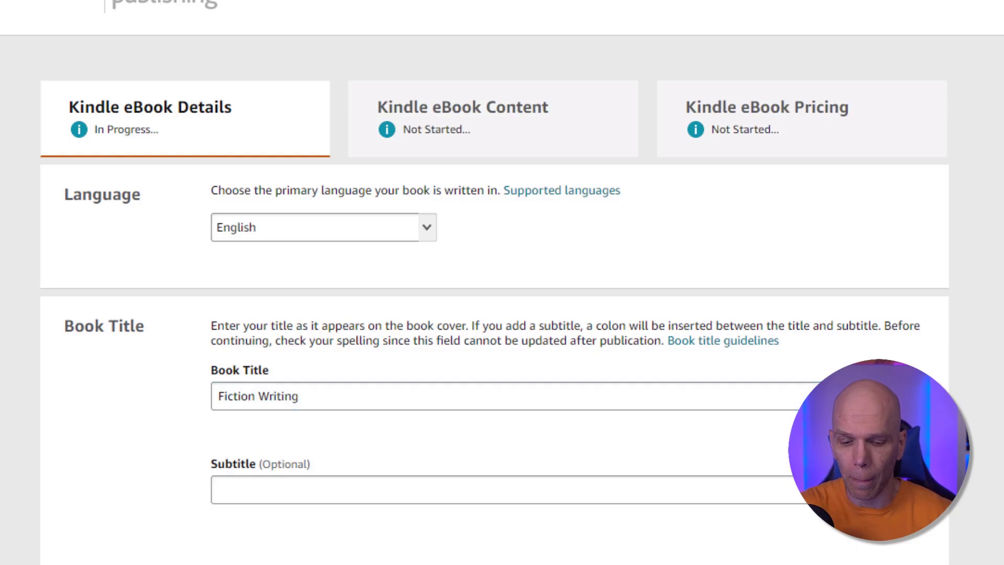
left_click(265, 495)
type("A Practical Guide for Crafting Your First Novel")
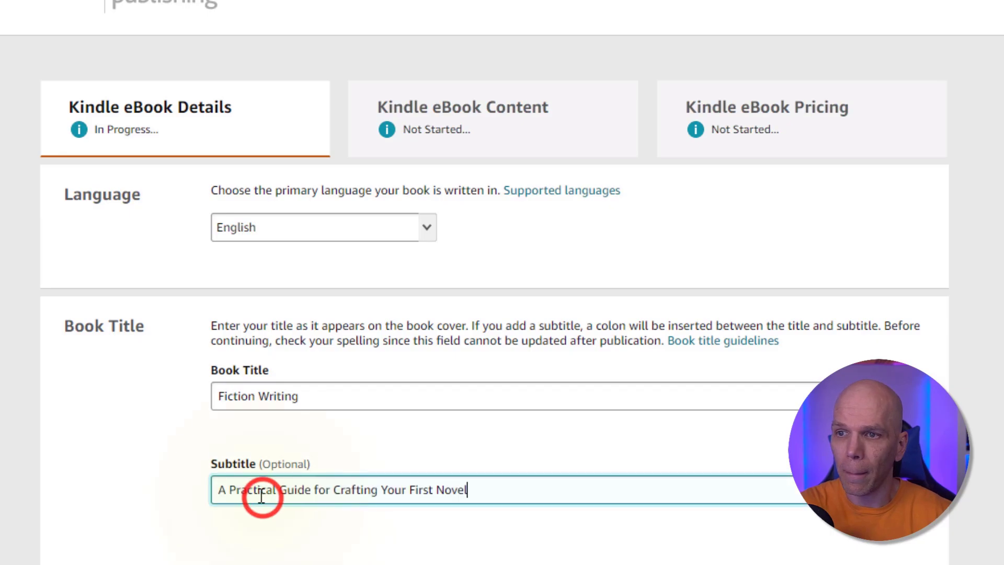
Step: Look at the options for adding the title to a new or existing series without choosing one
scroll(94, 504, "down", 3)
scroll(98, 503, "down", 2)
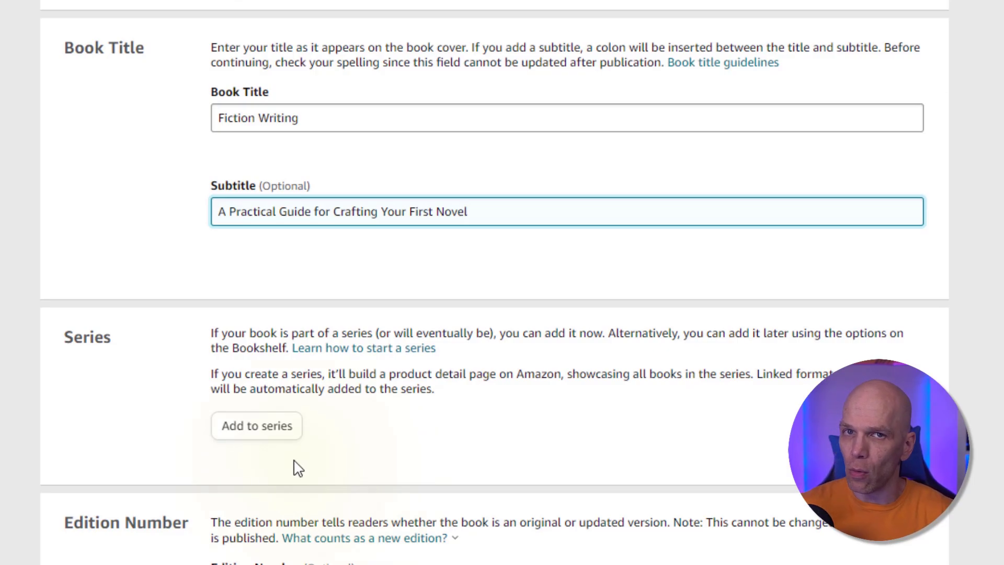
left_click(249, 435)
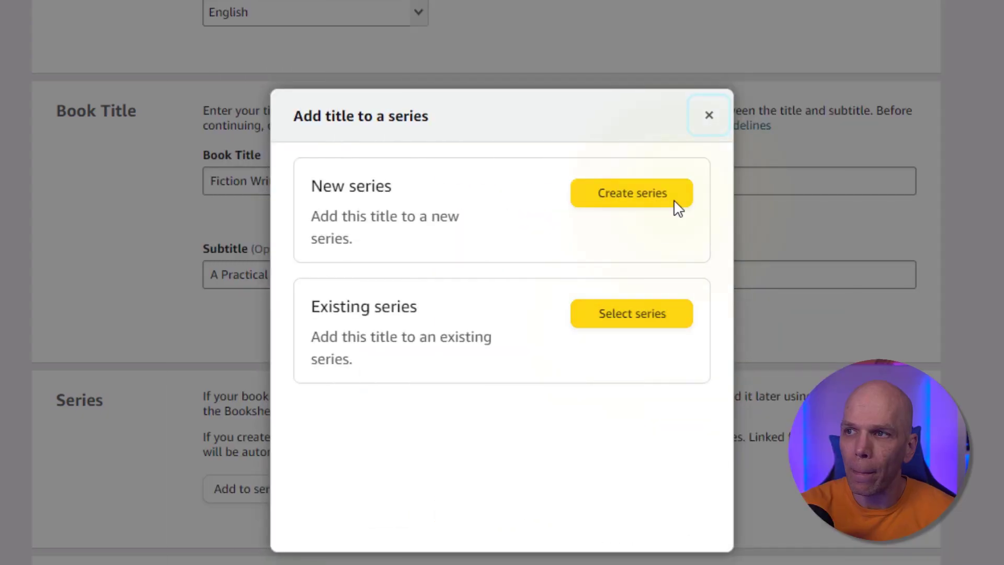
left_click(706, 117)
Step: Enter the primary author's first name and last name in their separate Author fields
scroll(99, 408, "down", 5)
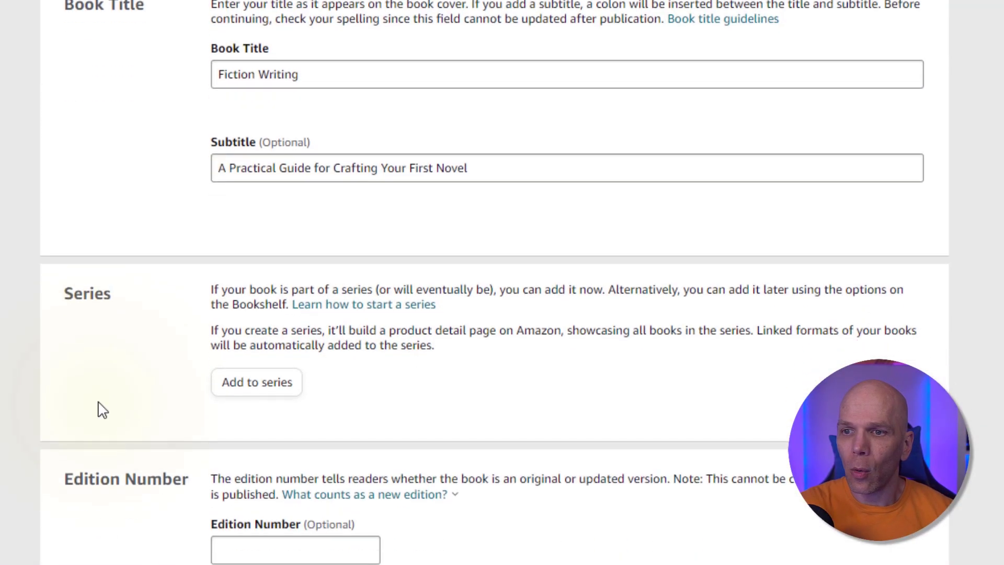
scroll(99, 409, "down", 2)
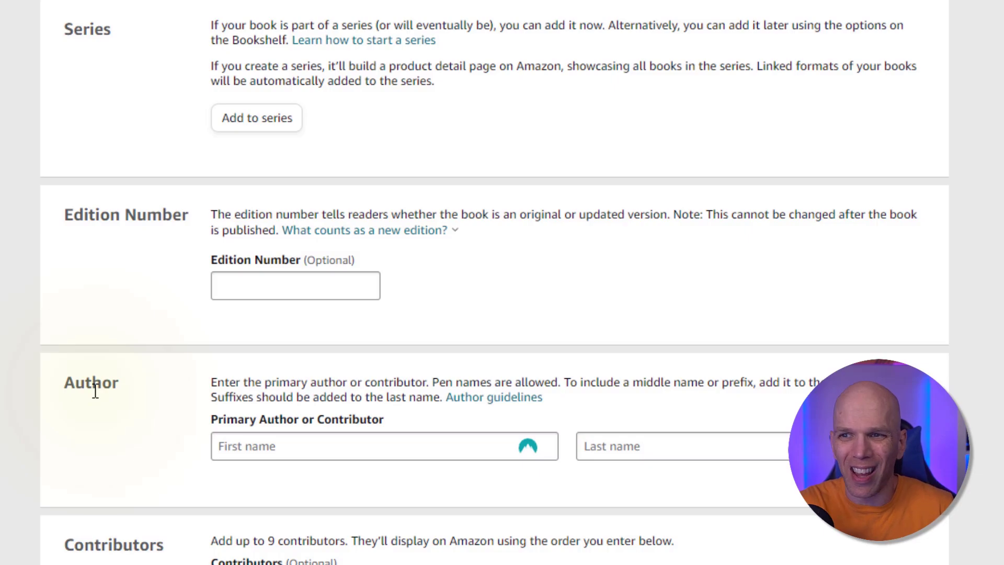
scroll(94, 391, "down", 3)
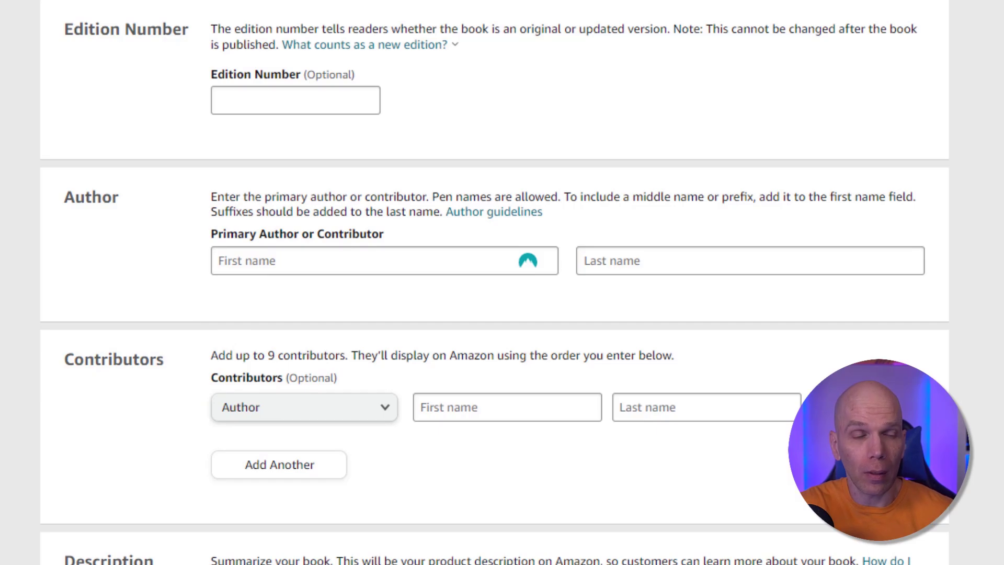
left_click(336, 264)
type("Lou Fetzer")
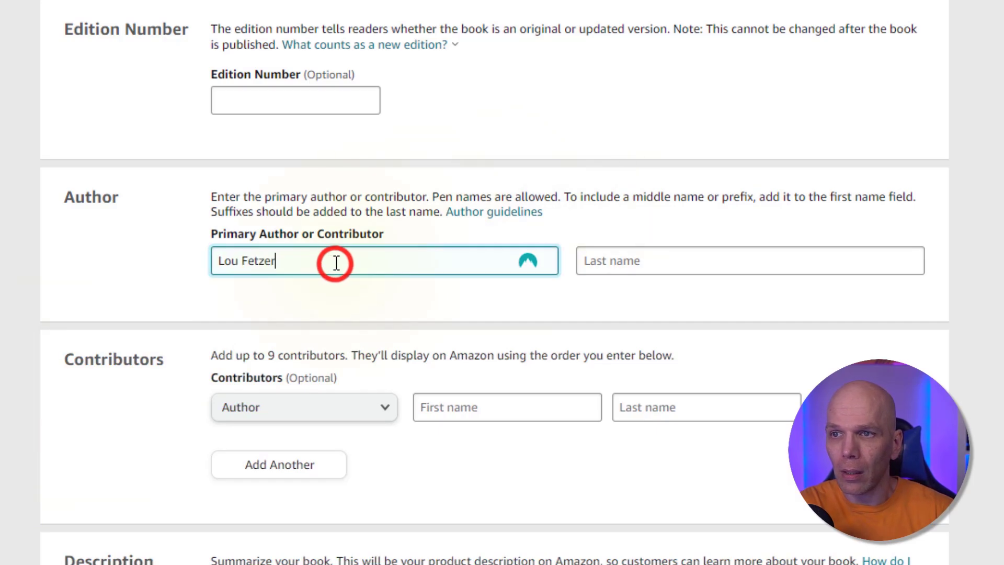
left_click(260, 257)
double_click(260, 257)
key("BackSpace")
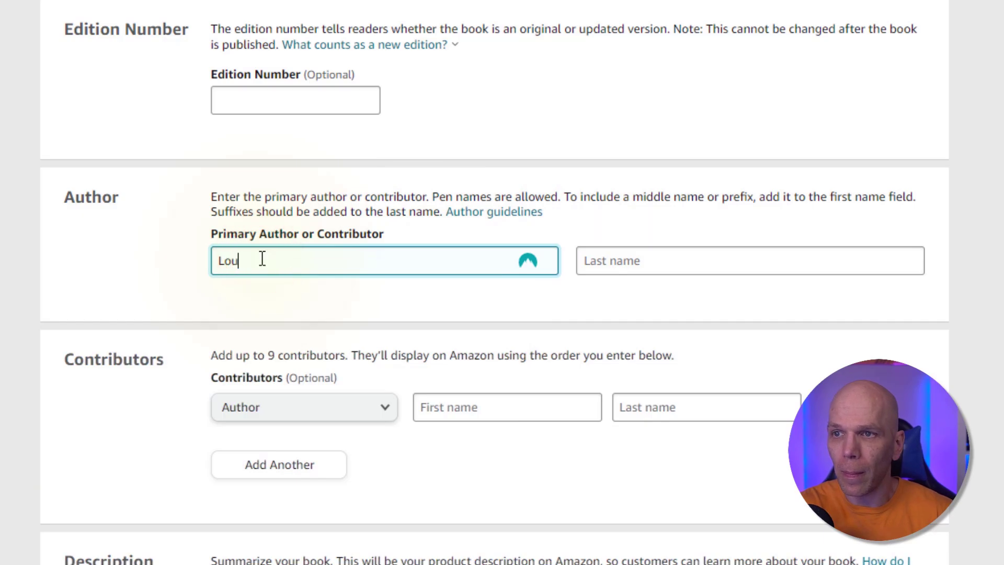
left_click(577, 261)
type("Fetzer")
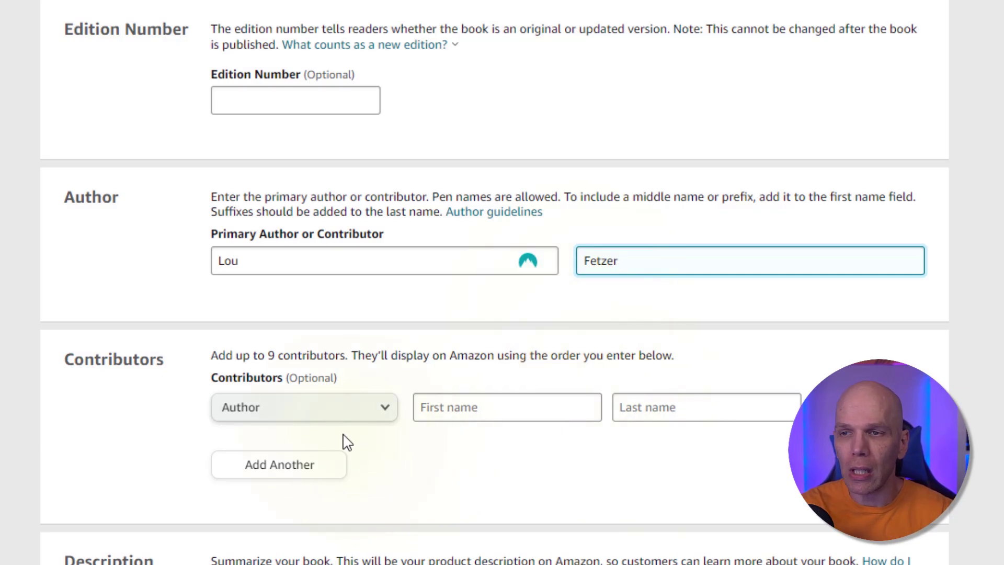
Step: Review the available contributor roles and leave the role set to Author
left_click(308, 425)
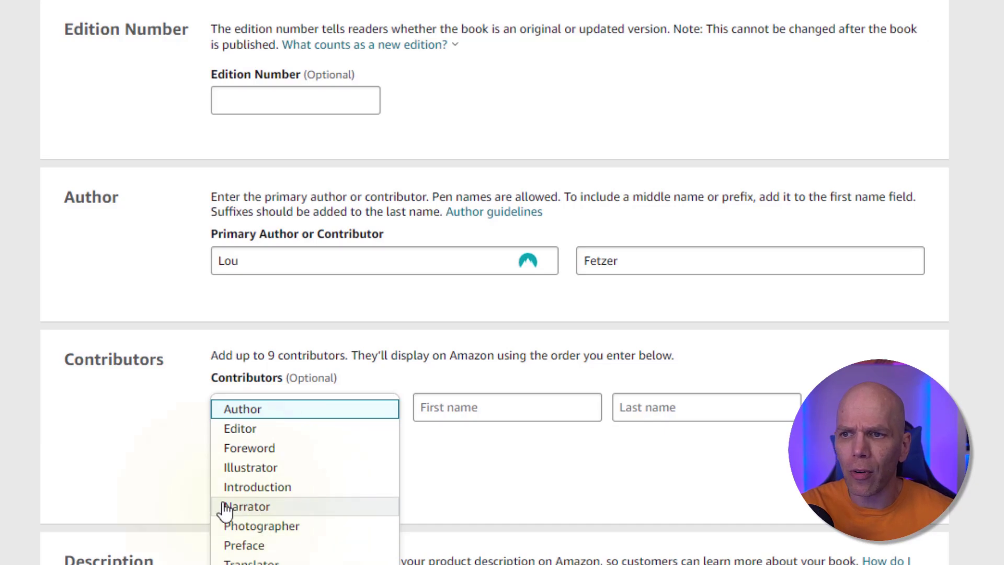
left_click(125, 481)
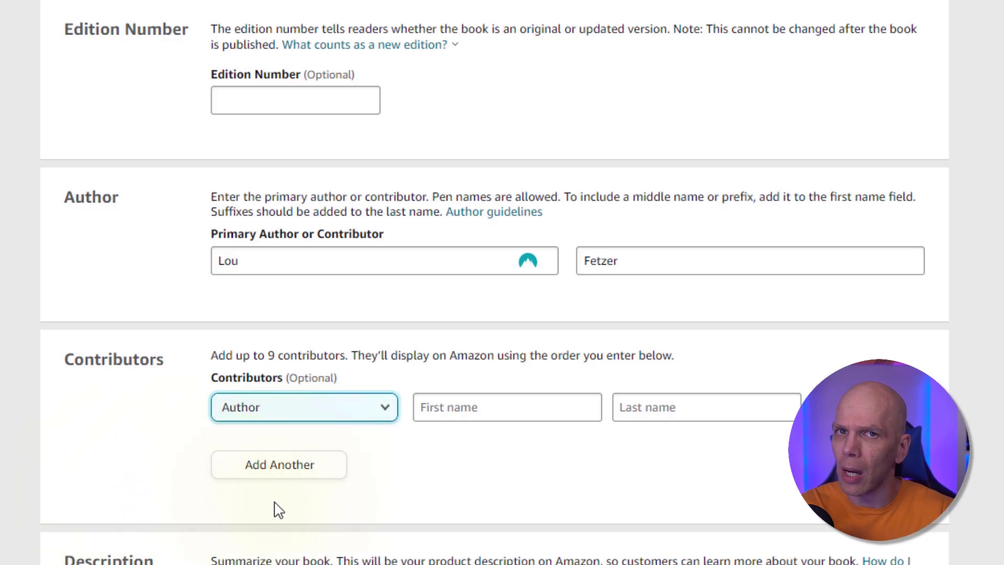
scroll(280, 510, "down", 5)
scroll(281, 496, "down", 3)
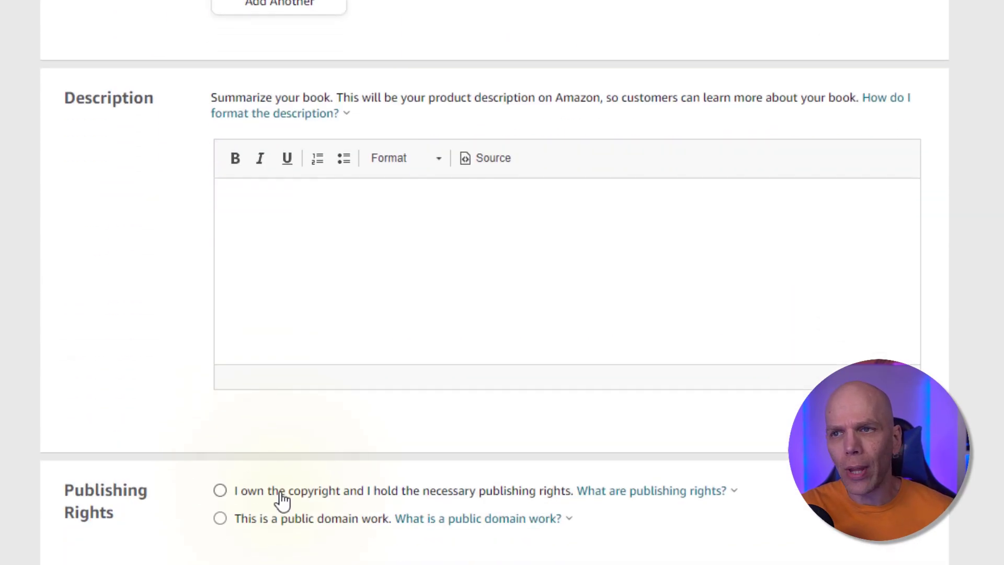
Step: Switch to the book's project in Dibbly Create and open the KIP Description generator
left_click(303, 304)
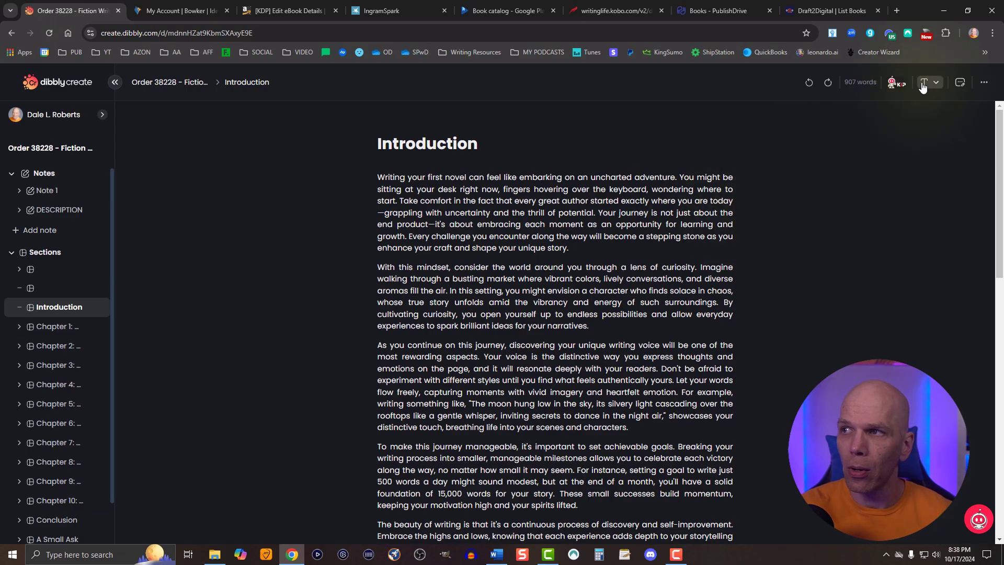
left_click(895, 81)
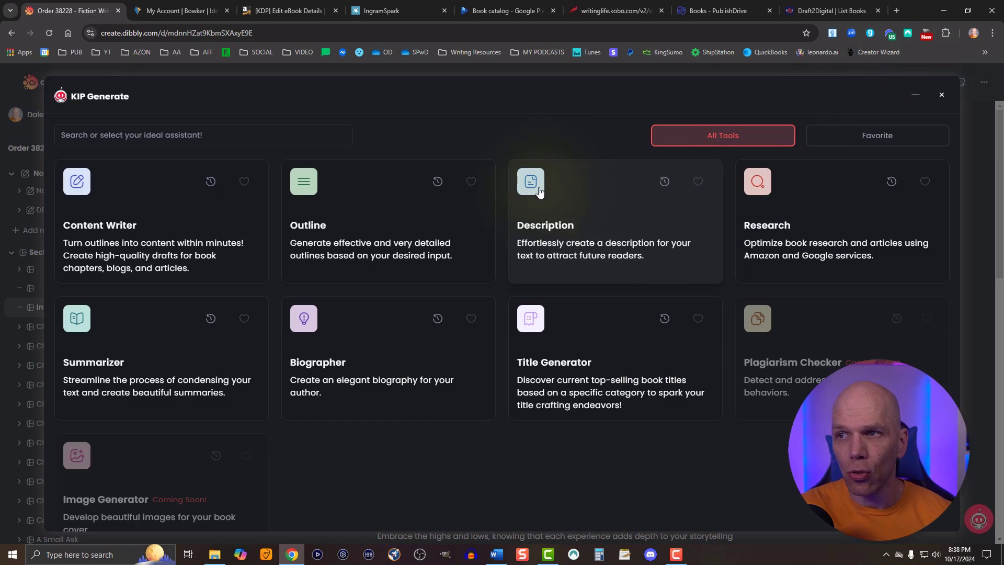
left_click(554, 208)
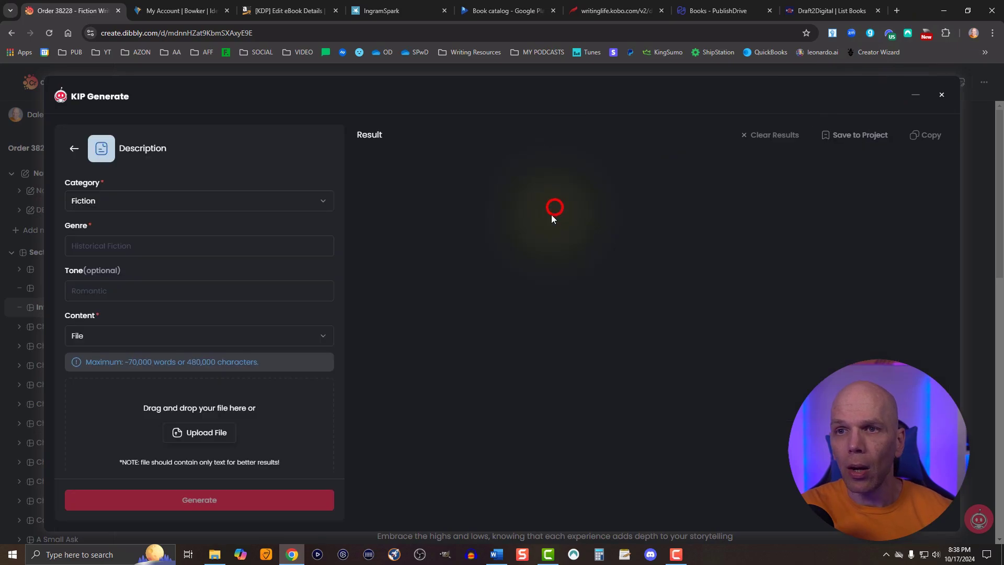
Step: Set the description's category to Non-Fiction and its content to all sections of the project, then go back without generating
left_click(203, 202)
left_click(179, 246)
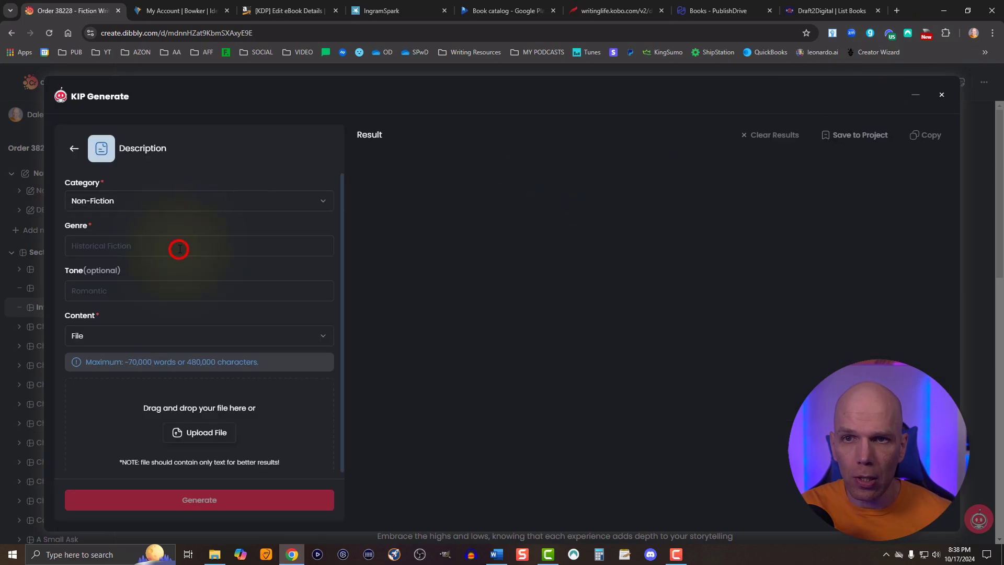
left_click(155, 286)
left_click(151, 335)
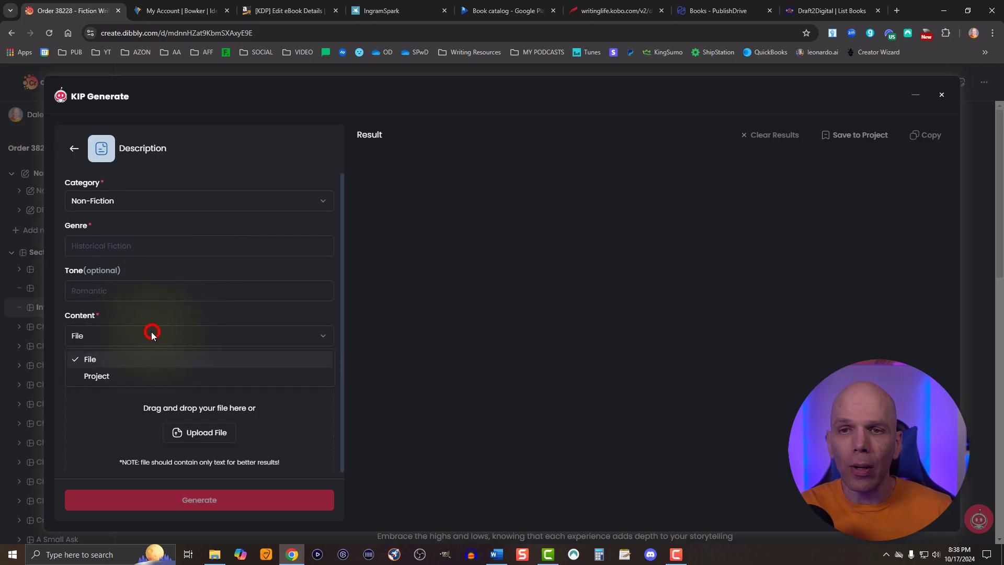
left_click(139, 377)
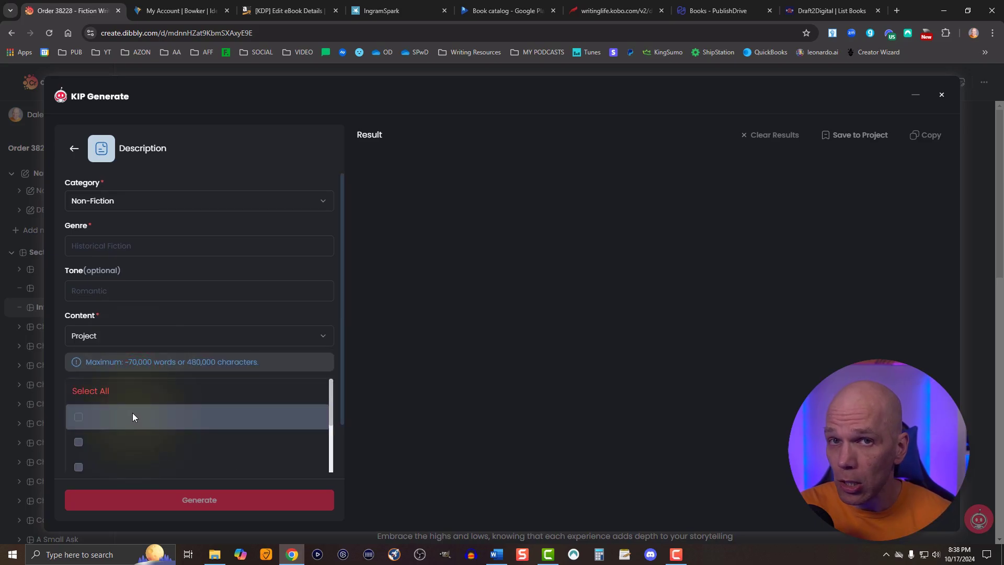
left_click(95, 396)
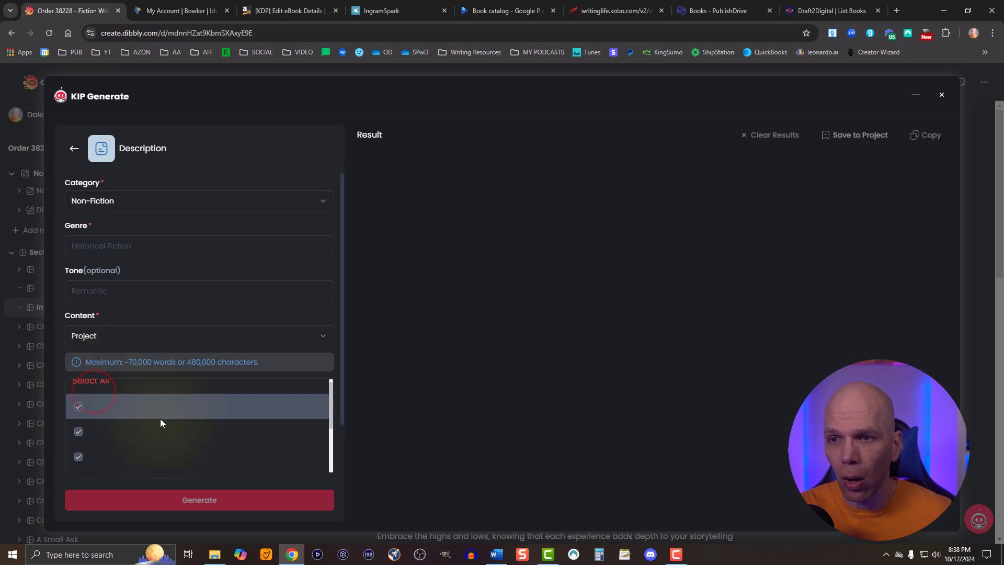
scroll(161, 419, "down", 5)
scroll(172, 420, "down", 4)
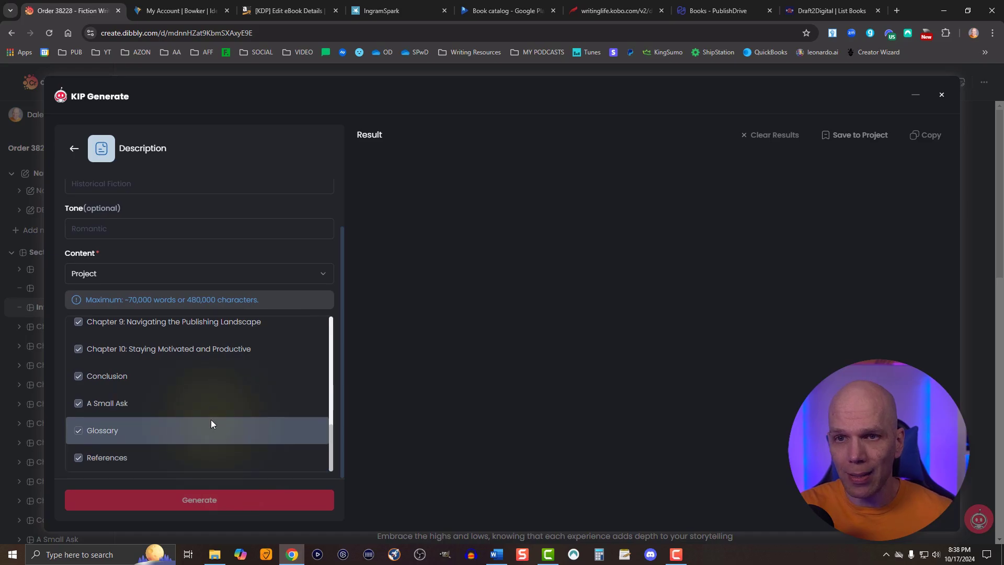
left_click(74, 148)
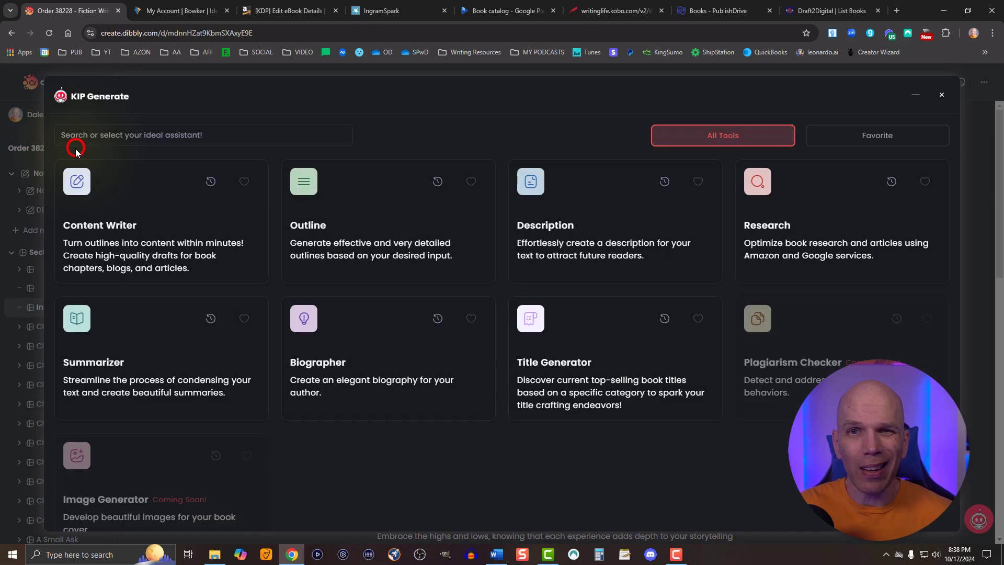
Step: Open the Description tool's history and read the output generated for the Fiction Writing project
left_click(663, 182)
scroll(599, 309, "down", 2)
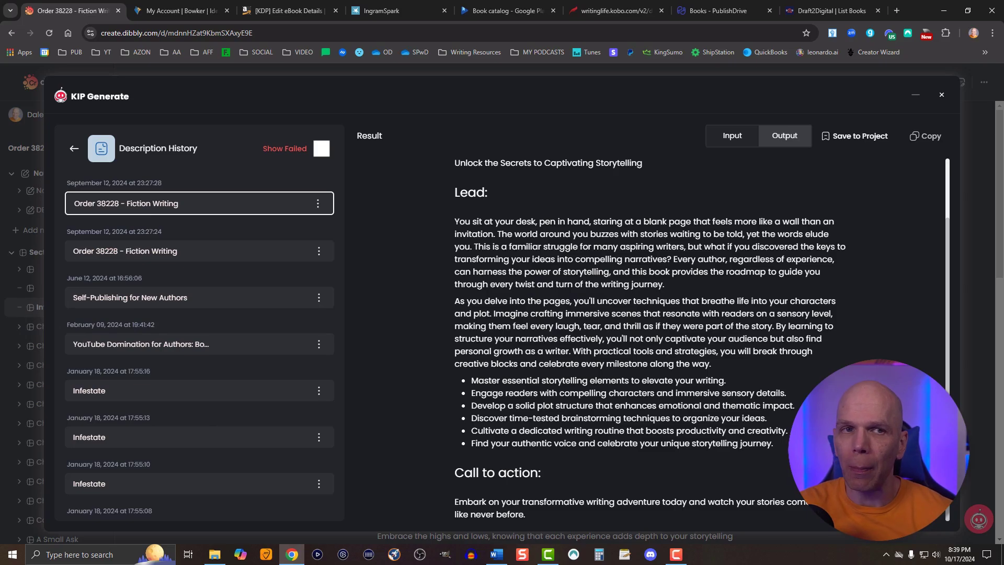
Step: Switch back to the KDP eBook details and paste the prepared book description into the Description field
key("alt+Tab")
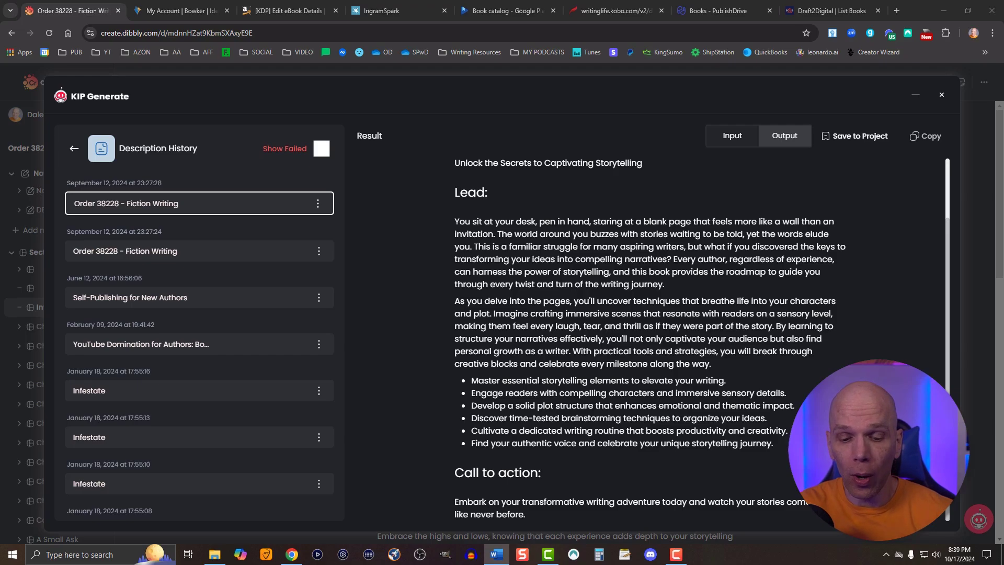
left_click(282, 10)
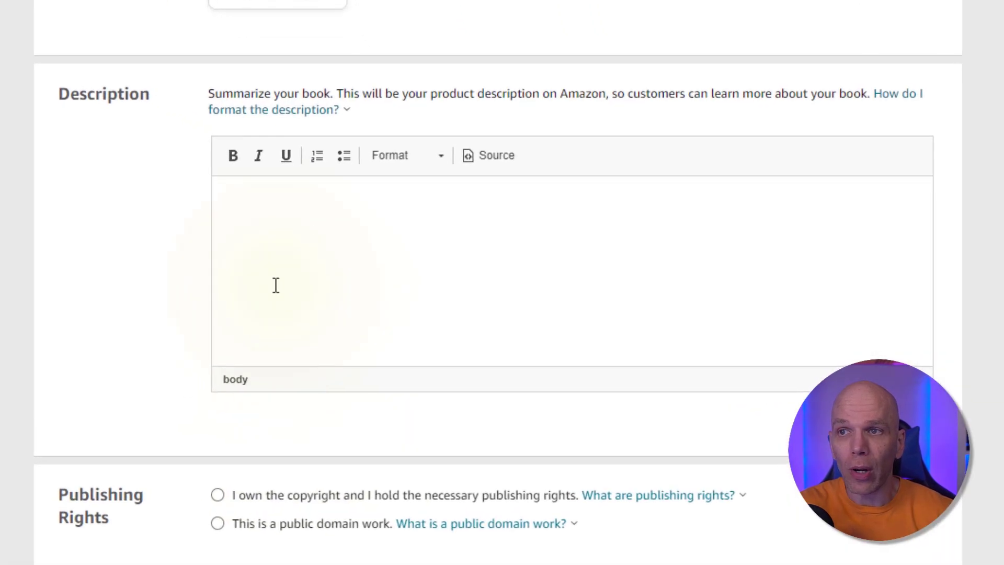
left_click(265, 255)
key("ctrl+v")
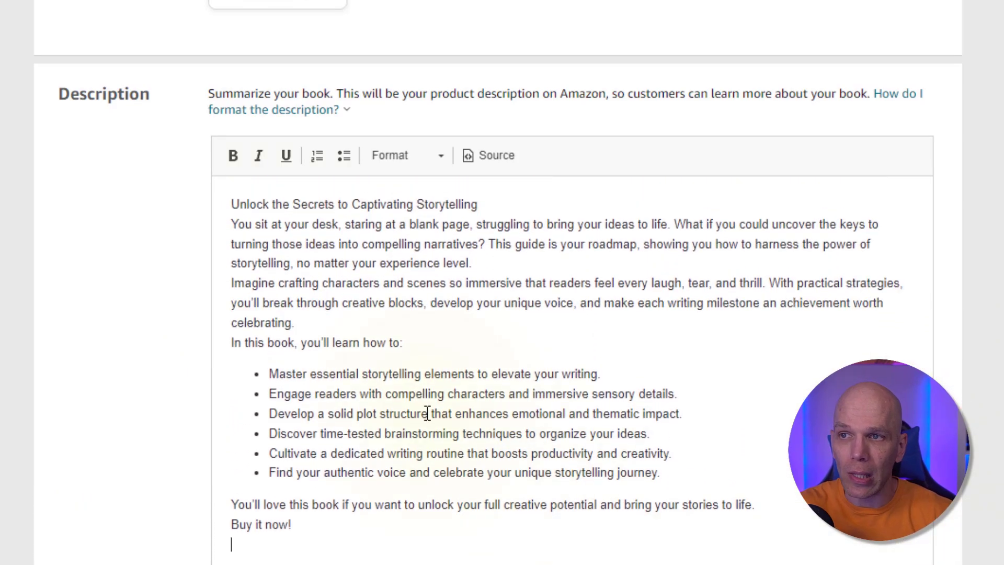
Step: Insert blank lines after the description's headline, after its first paragraph and before "In this book, you'll learn how to:"
left_click(485, 208)
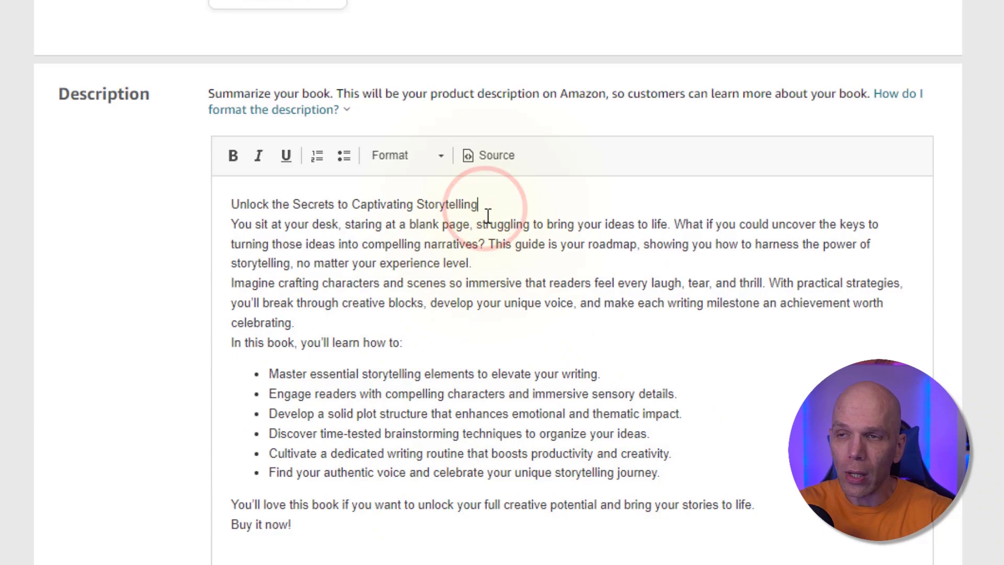
key("Return")
left_click(505, 286)
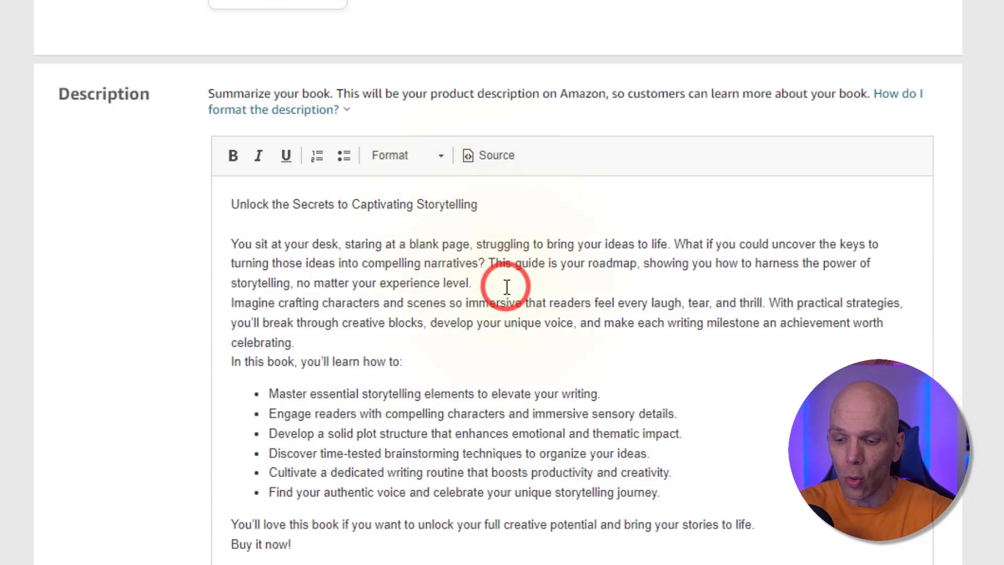
key("Return")
left_click(452, 364)
key("Return")
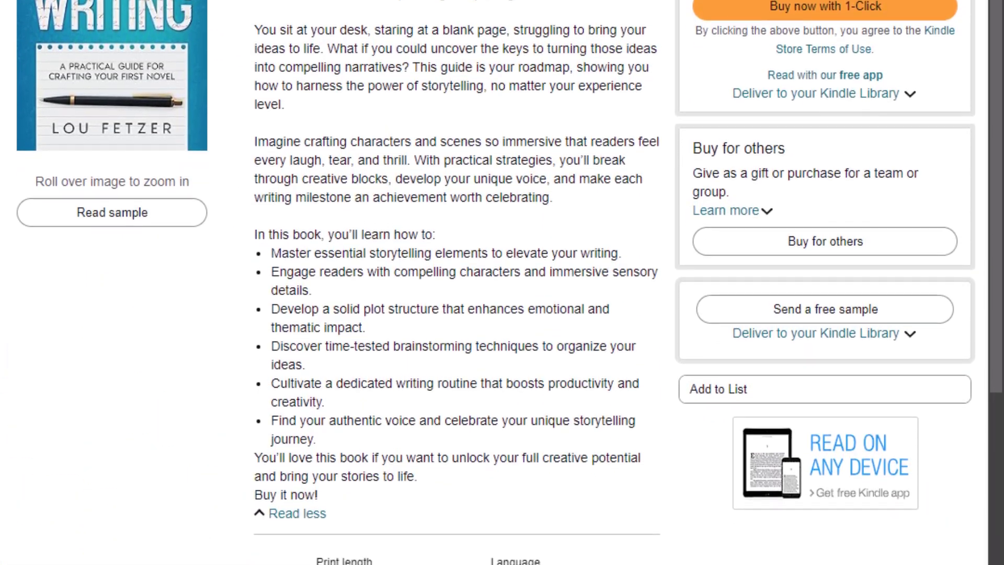
Step: Try bold and italic formatting on the headline "Unlock the Secrets to Captivating Storytelling", then remove both
left_click_drag(478, 204, 180, 203)
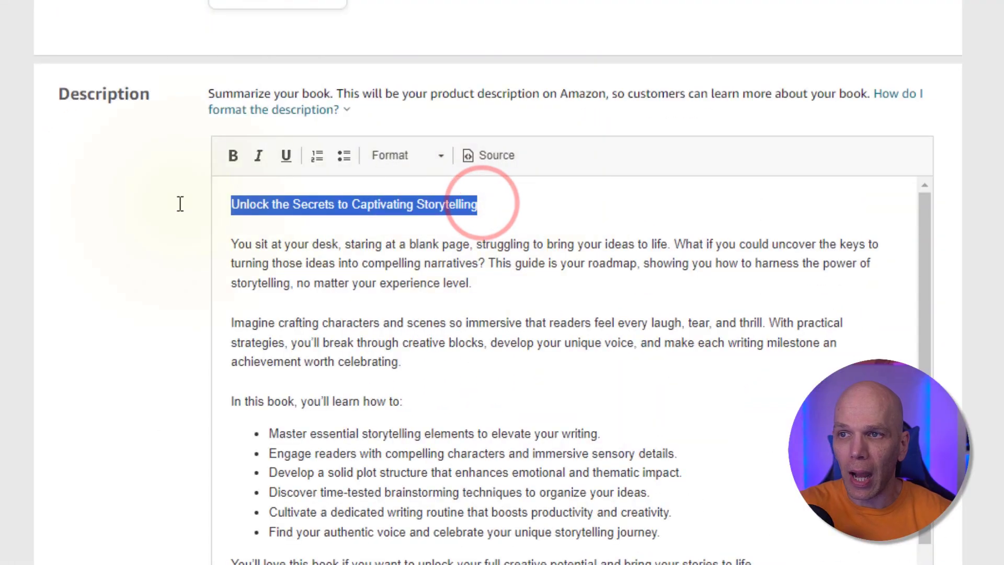
left_click(232, 156)
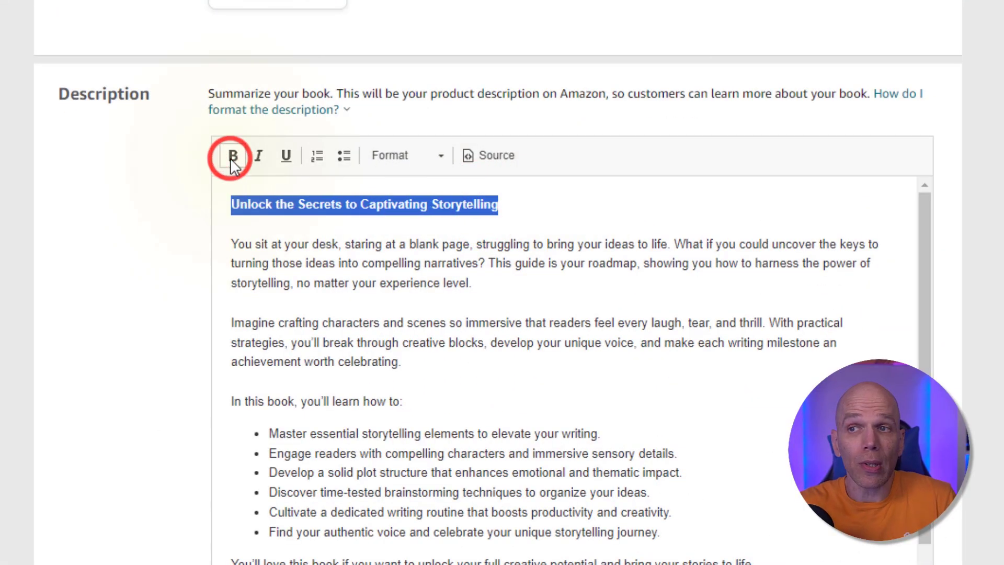
left_click(259, 158)
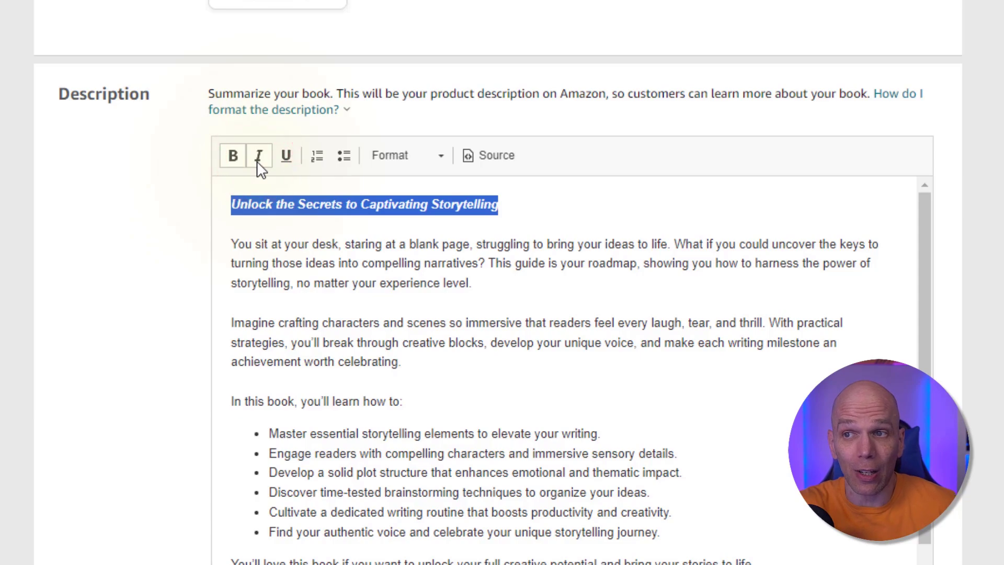
left_click(259, 158)
left_click(235, 159)
left_click(294, 247)
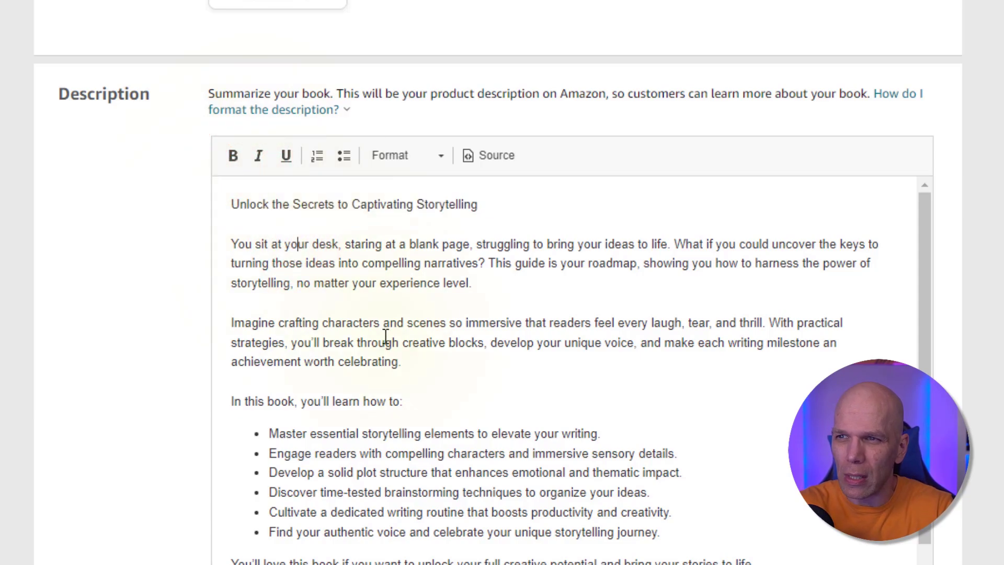
Step: Check the rest of the description and declare ownership of the copyright and the necessary publishing rights
scroll(369, 358, "down", 1)
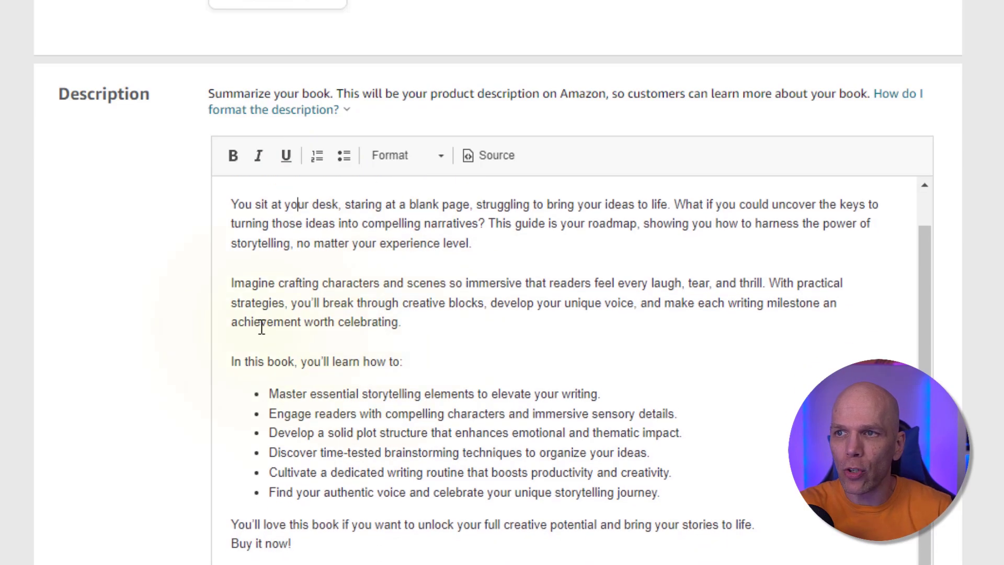
left_click(266, 396)
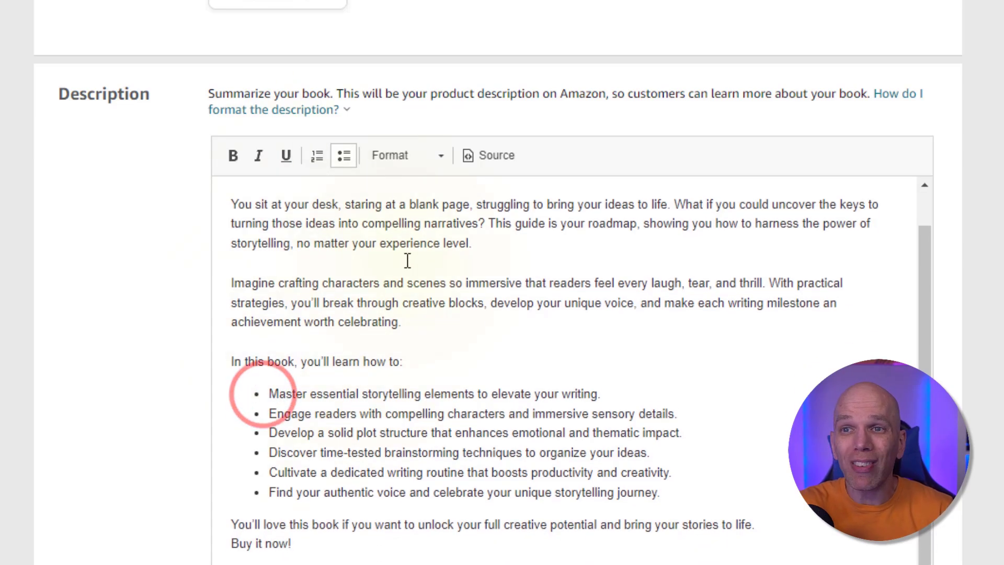
scroll(442, 495, "down", 3)
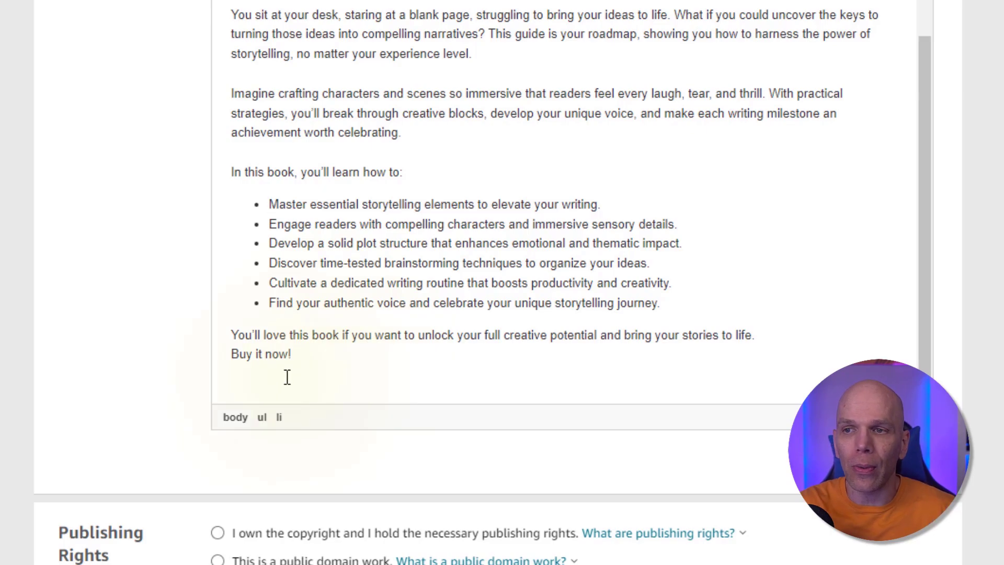
scroll(267, 382, "down", 2)
scroll(260, 386, "down", 2)
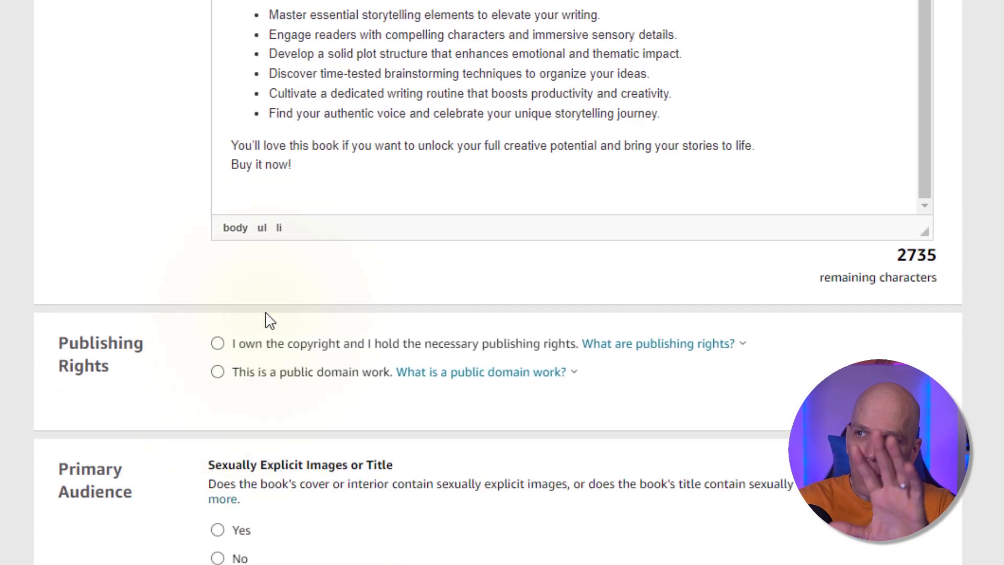
scroll(253, 309, "down", 4)
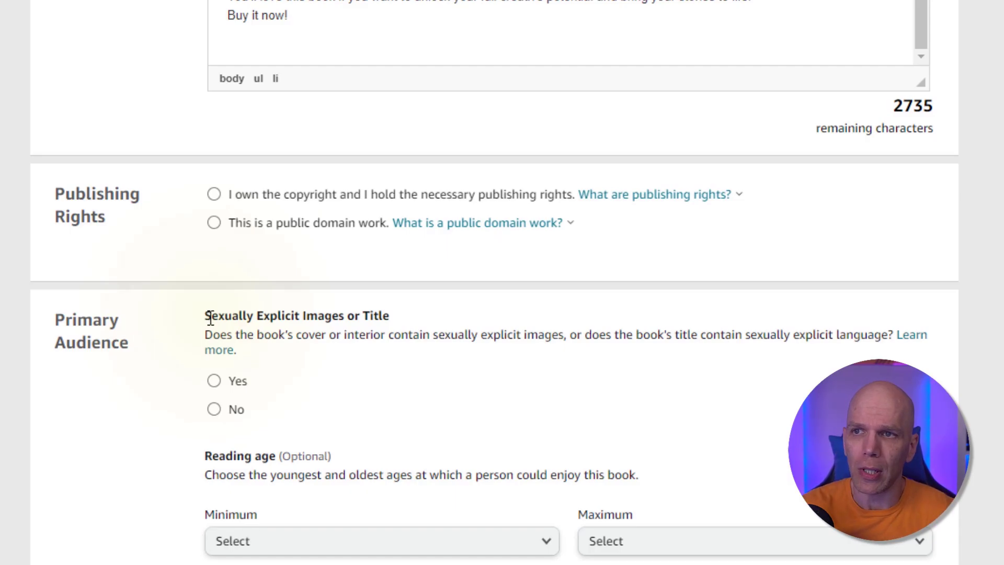
left_click(214, 194)
Step: Answer No to the question about sexually explicit images or title under Primary Audience
scroll(147, 324, "down", 3)
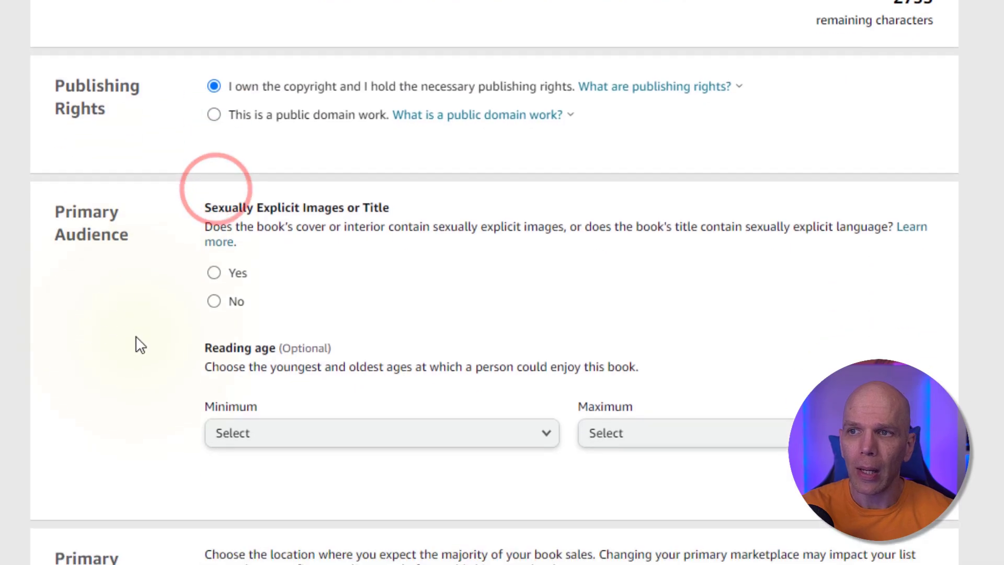
scroll(121, 347, "down", 2)
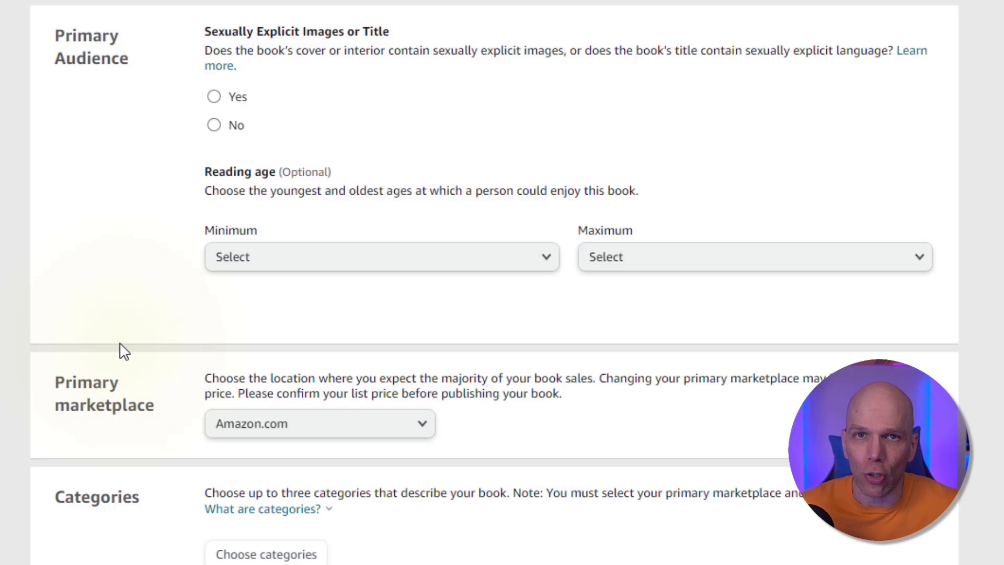
left_click(214, 124)
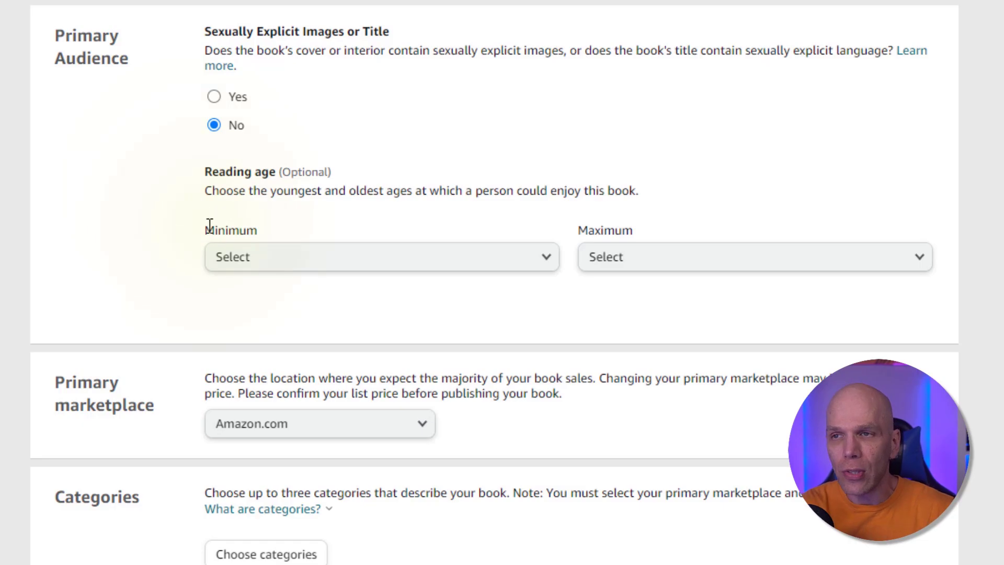
Step: Look through the available choices for the minimum reading age and the primary marketplace
left_click(252, 264)
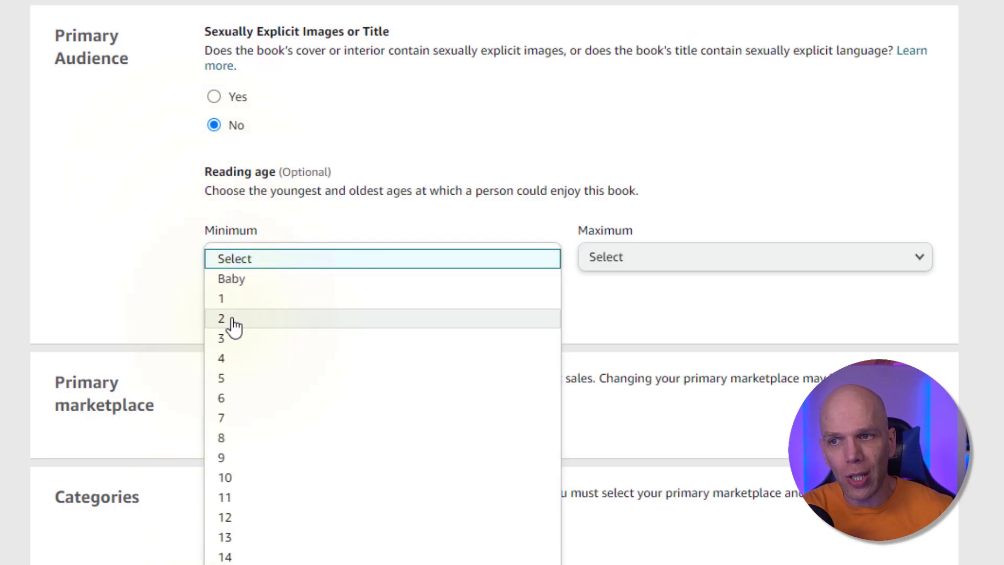
left_click(123, 257)
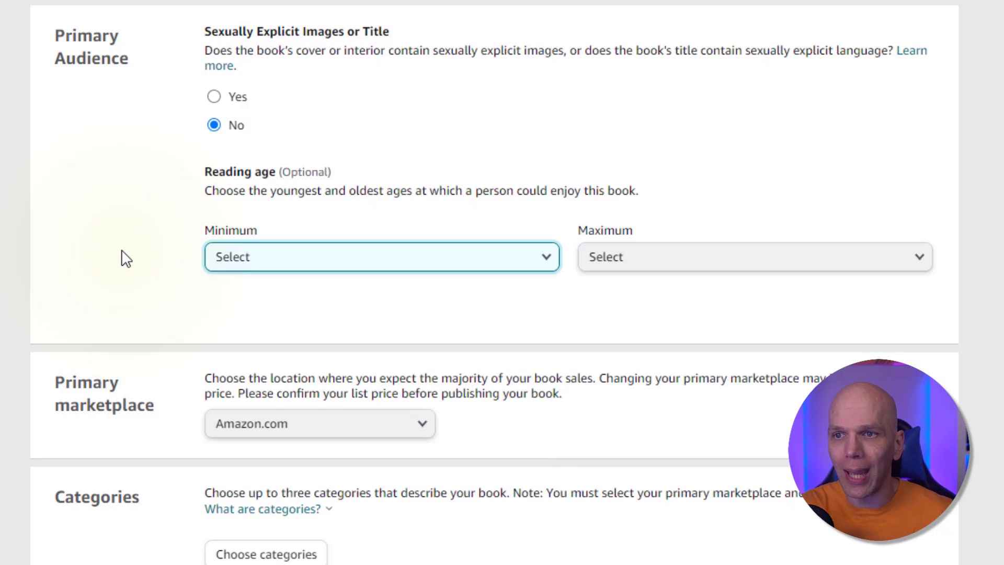
scroll(123, 254, "down", 5)
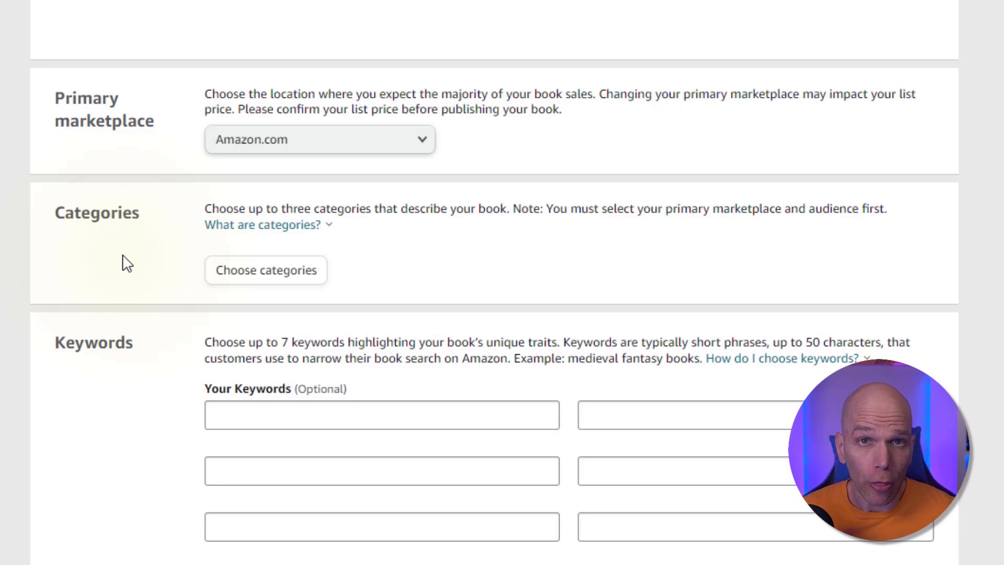
left_click(289, 146)
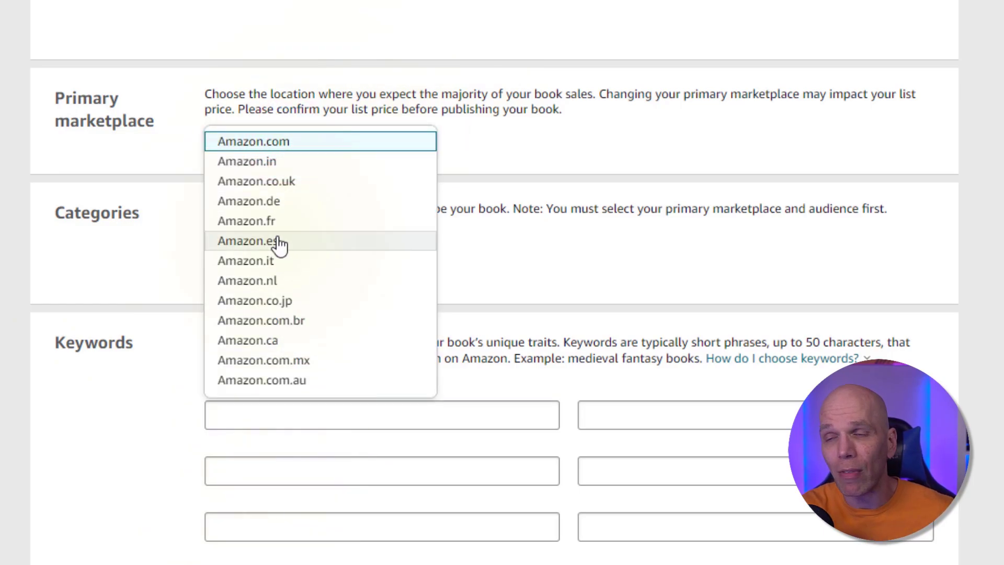
left_click(134, 142)
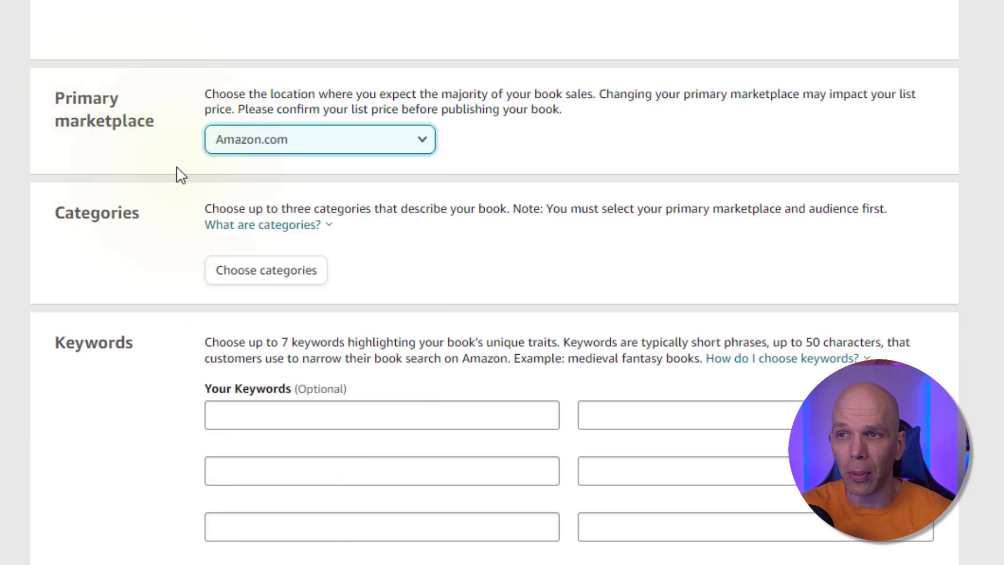
Step: Switch to Dibbly Create and open the Research tool's history for Amazon - Category Search Analysis
left_click(255, 271)
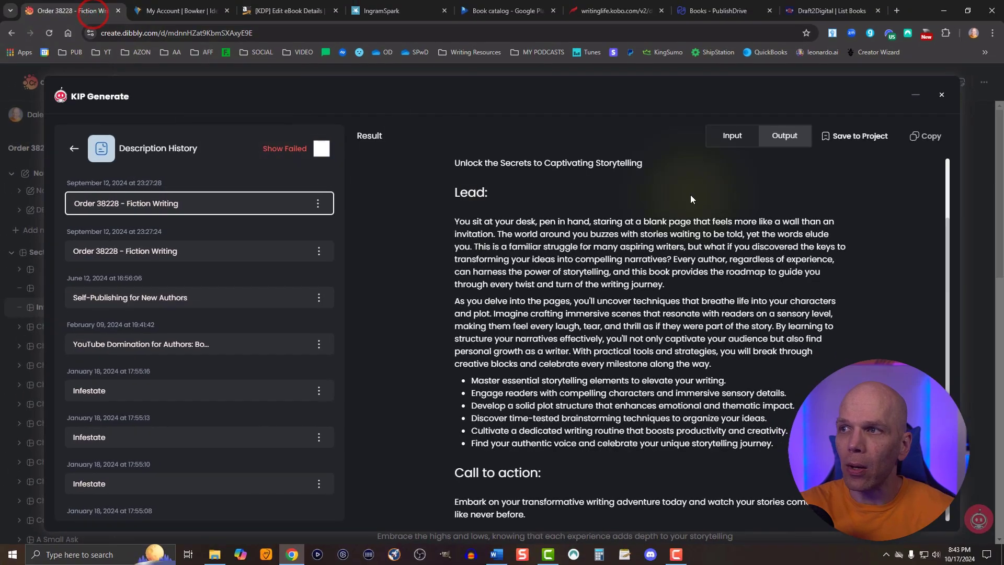
left_click(942, 95)
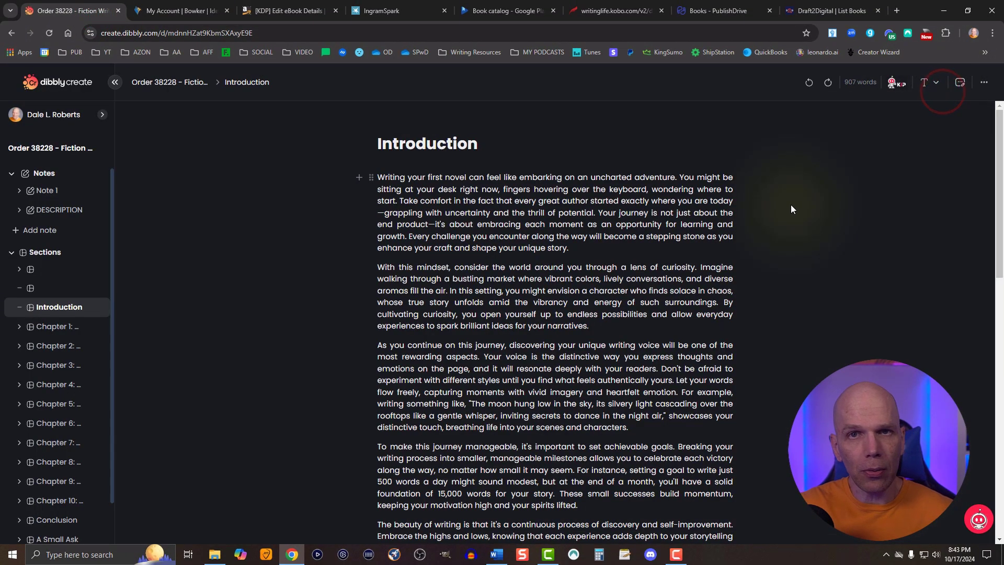
left_click(896, 82)
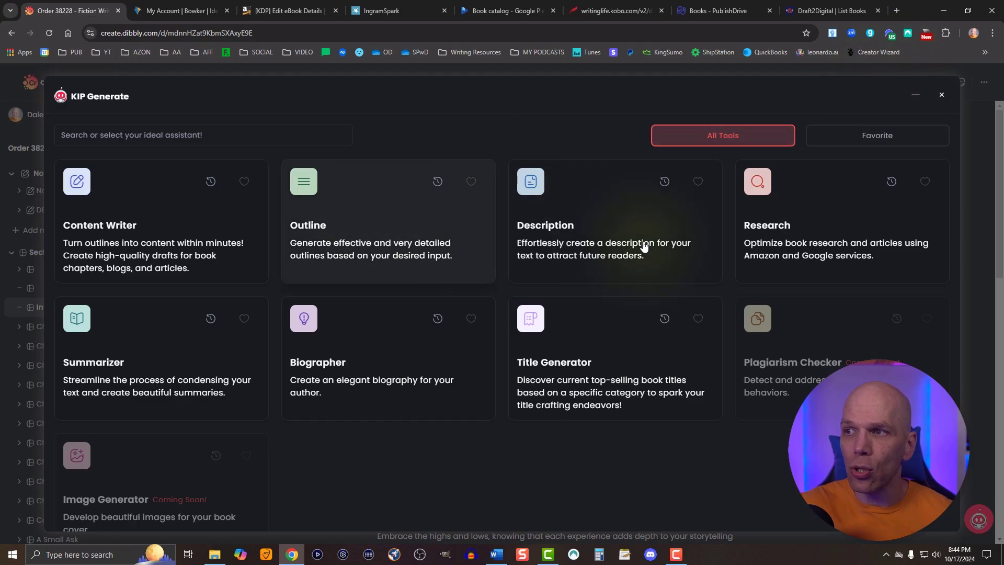
left_click(835, 231)
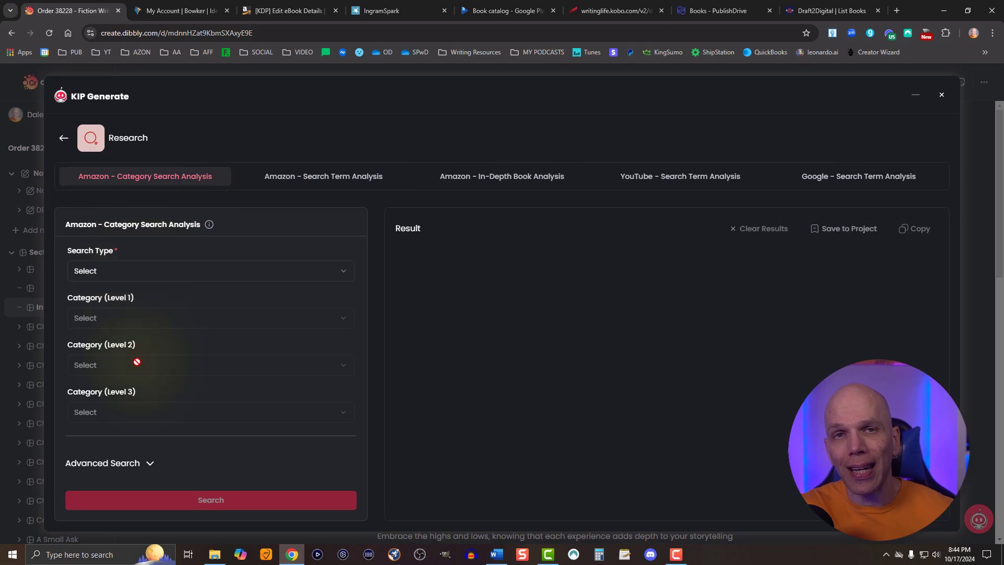
left_click(64, 138)
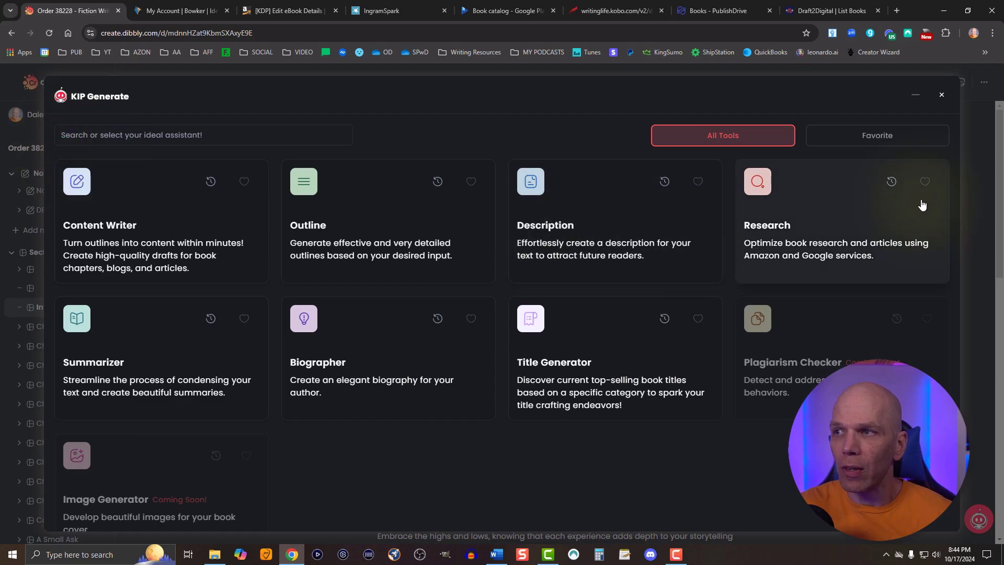
left_click(893, 182)
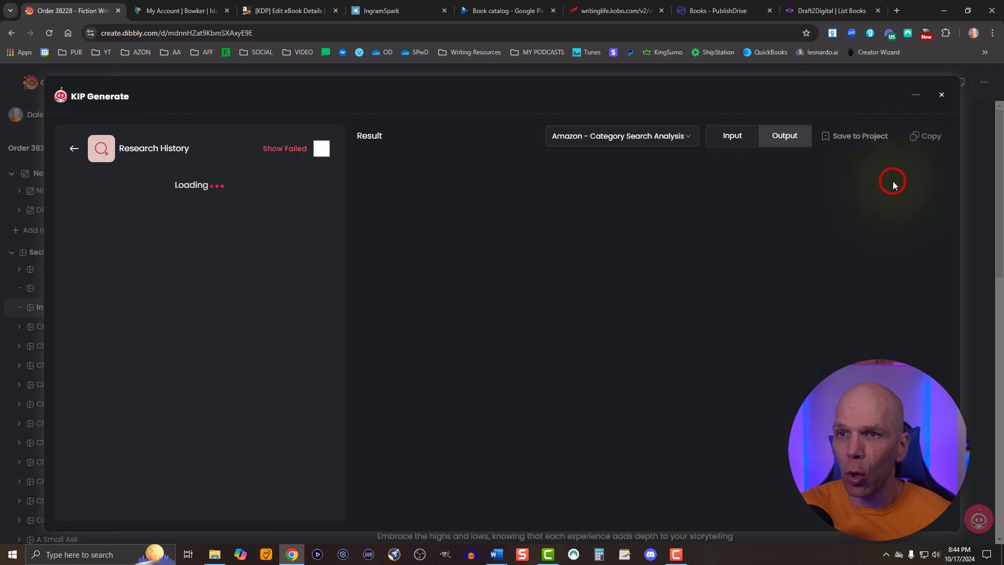
left_click(617, 137)
left_click(616, 137)
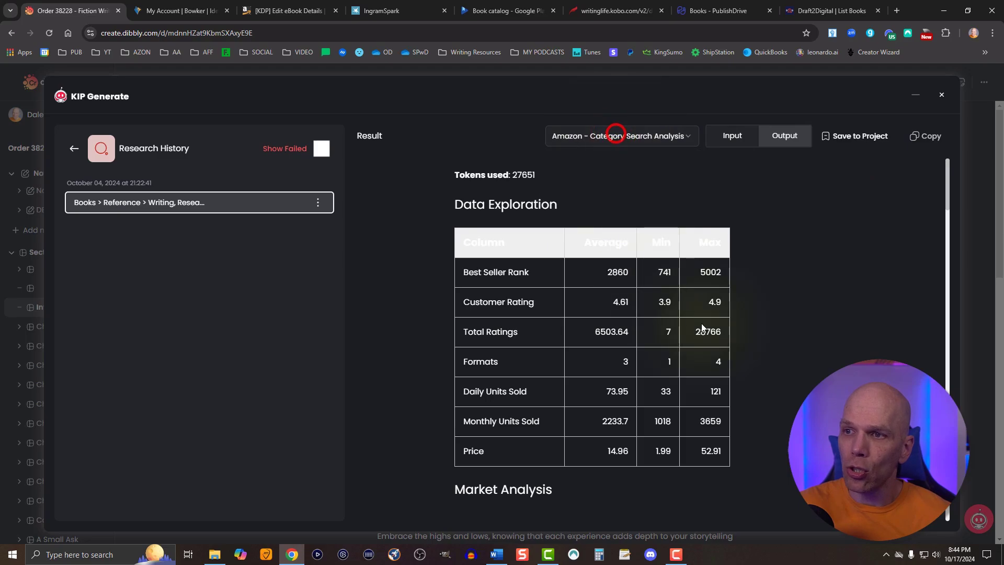
Step: Read the writing category's research report from Data Exploration through Market Analysis to Category Topics, and highlight the listed topics
scroll(755, 324, "down", 4)
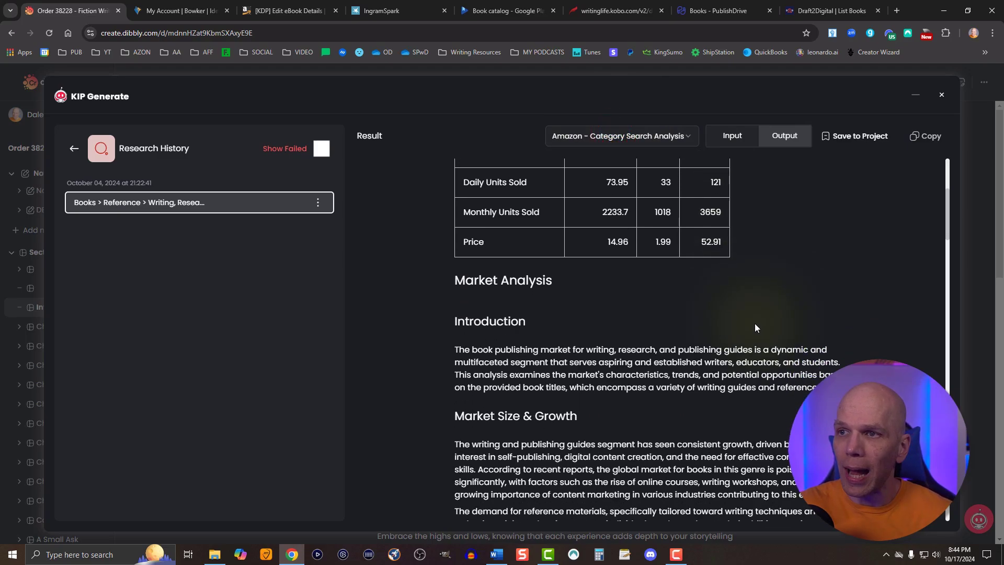
scroll(755, 327, "down", 5)
scroll(754, 325, "down", 3)
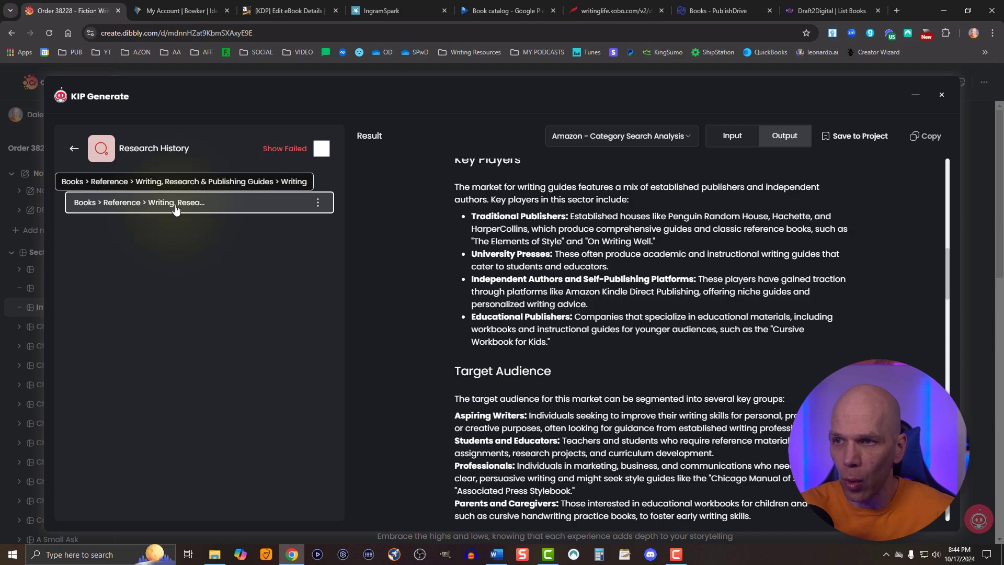
scroll(555, 308, "down", 5)
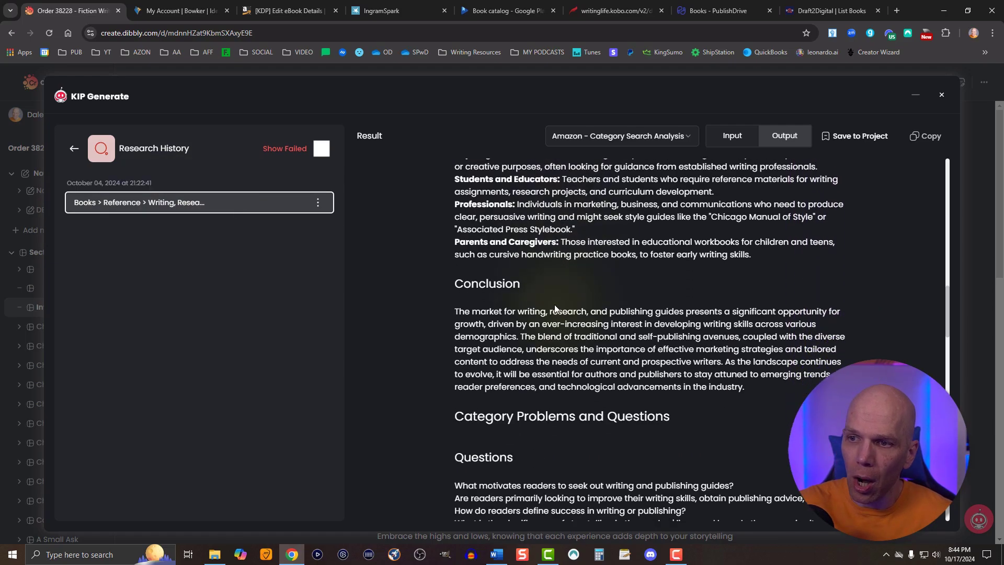
scroll(553, 309, "down", 12)
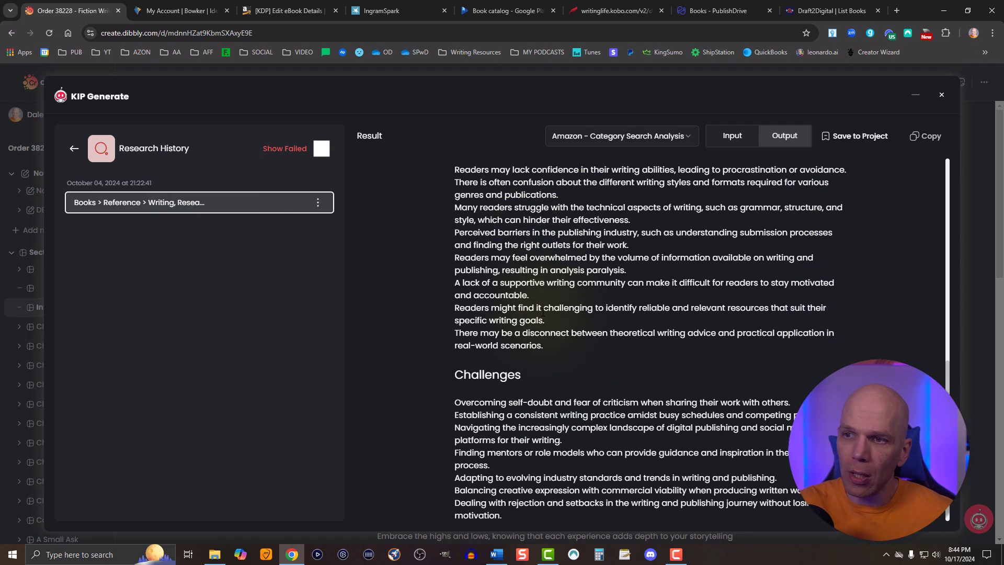
scroll(544, 311, "down", 12)
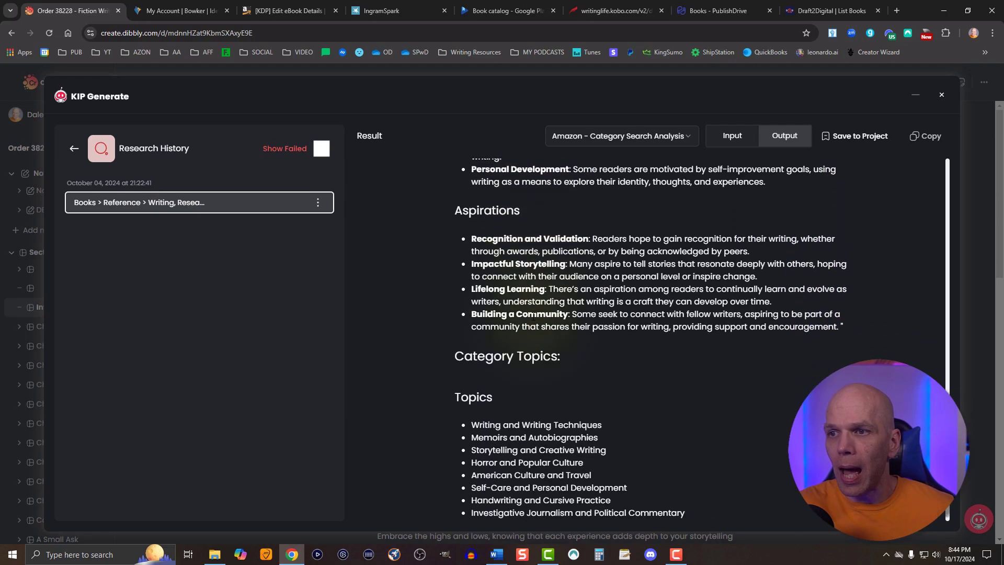
scroll(532, 318, "down", 1)
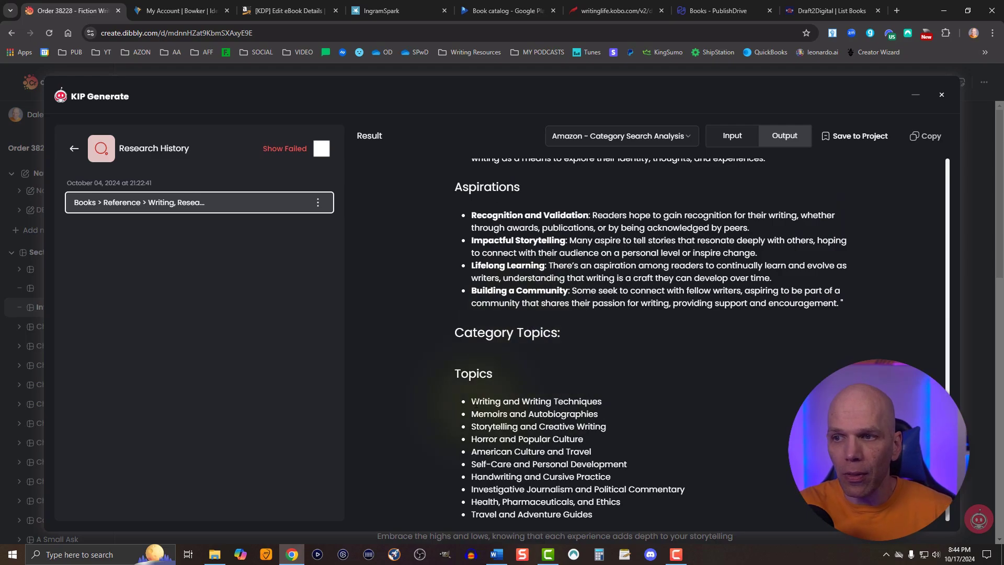
mouse_move(472, 401)
left_mouse_down()
mouse_move(596, 416)
mouse_move(638, 501)
mouse_move(622, 504)
left_mouse_up()
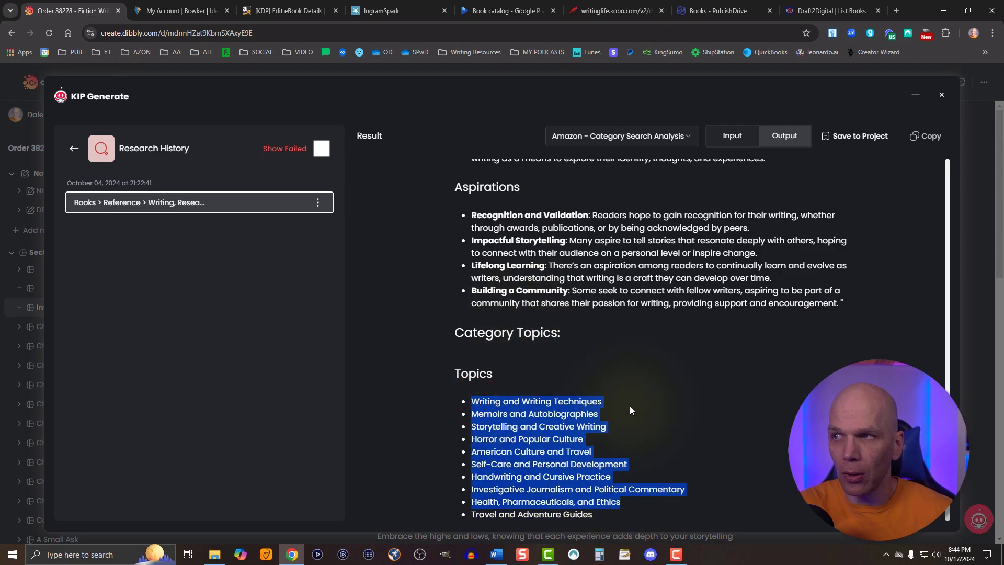
Step: View the category name entered as input for the saved category research, then close the research history
left_click(725, 139)
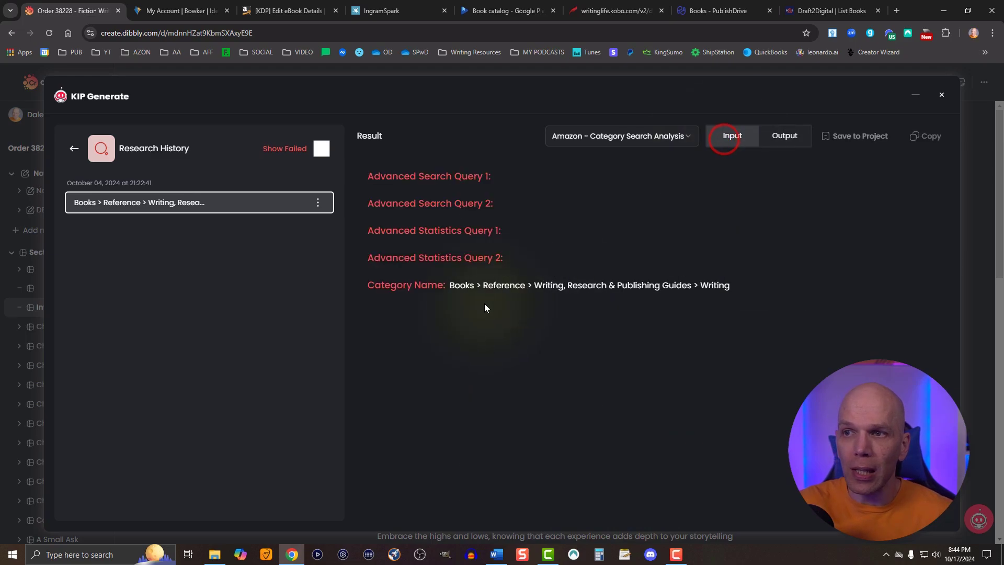
left_click_drag(447, 285, 735, 301)
left_click(736, 302)
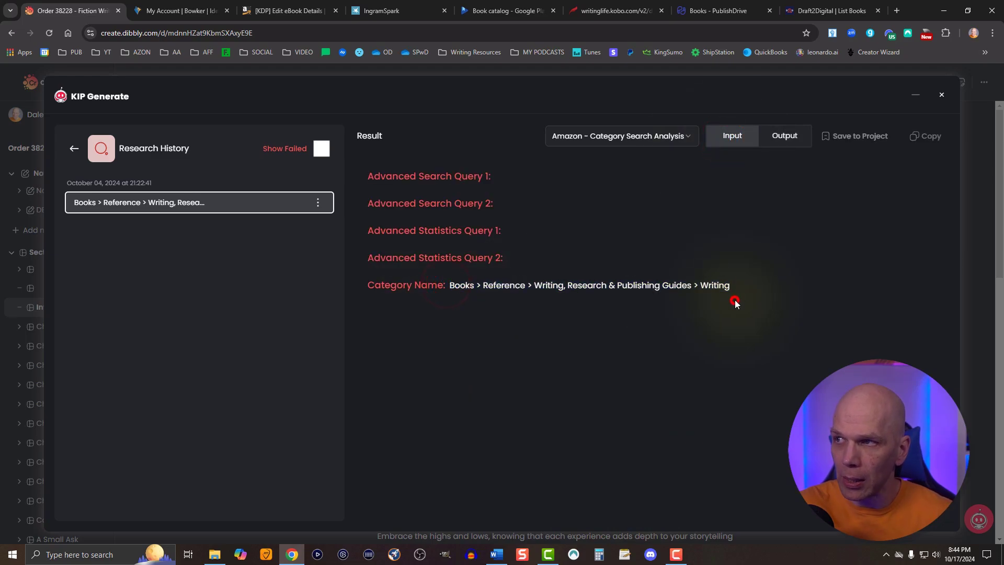
left_click(941, 94)
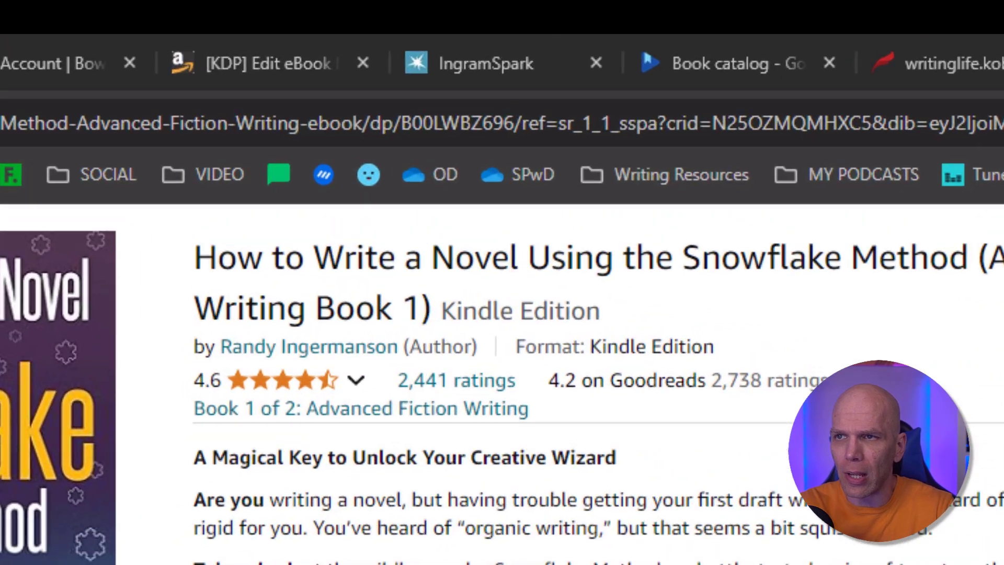
Step: On the Amazon page of "How to Write a Novel Using the Snowflake Method", select the ASIN in the web address and in the product details
scroll(390, 153, "up", 5)
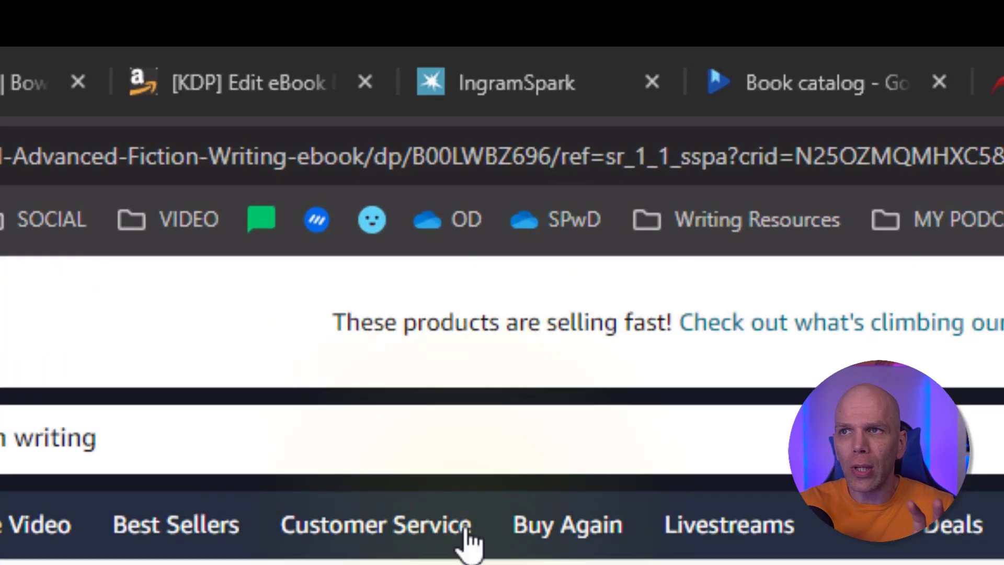
double_click(460, 158)
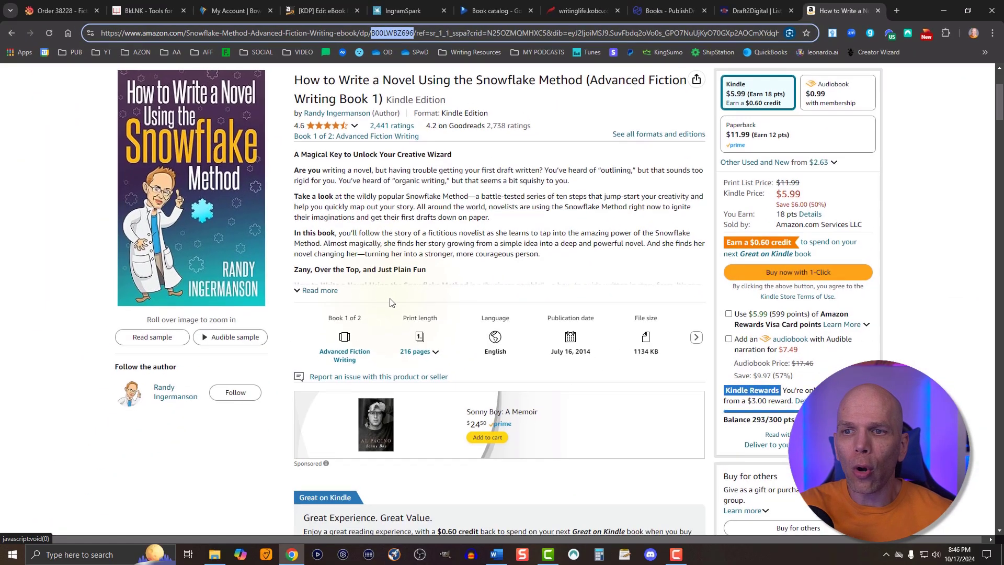
scroll(389, 302, "down", 9)
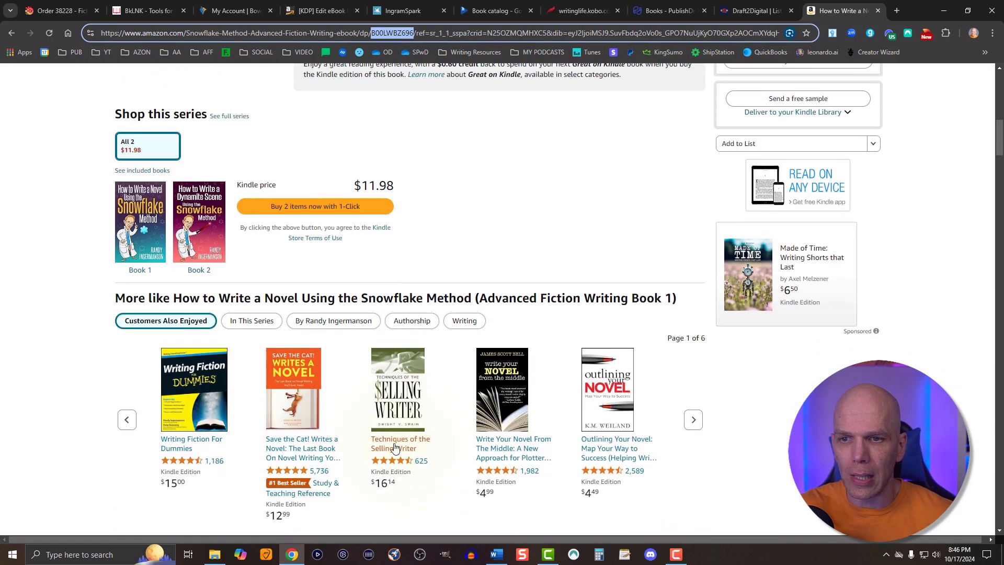
scroll(395, 448, "down", 4)
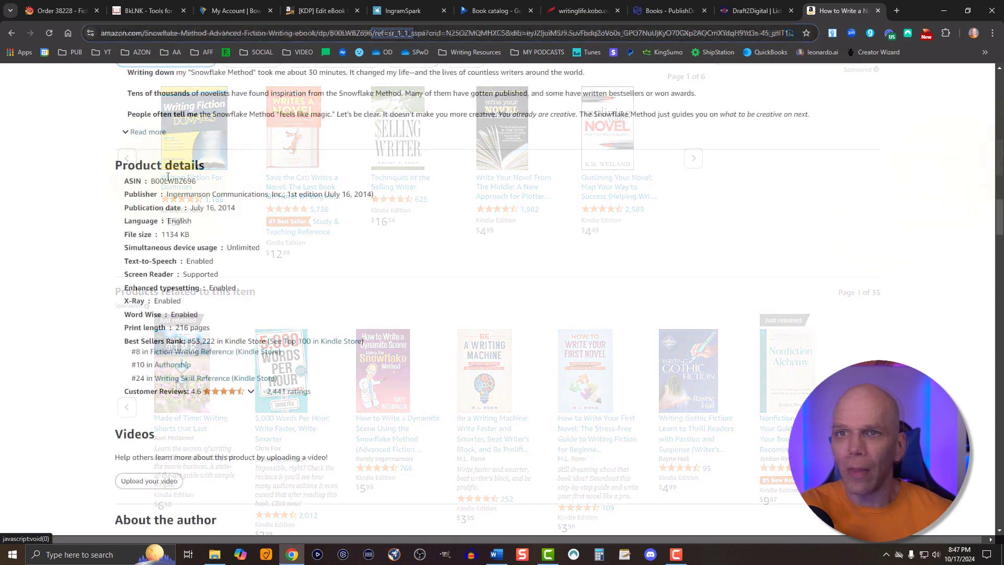
double_click(168, 181)
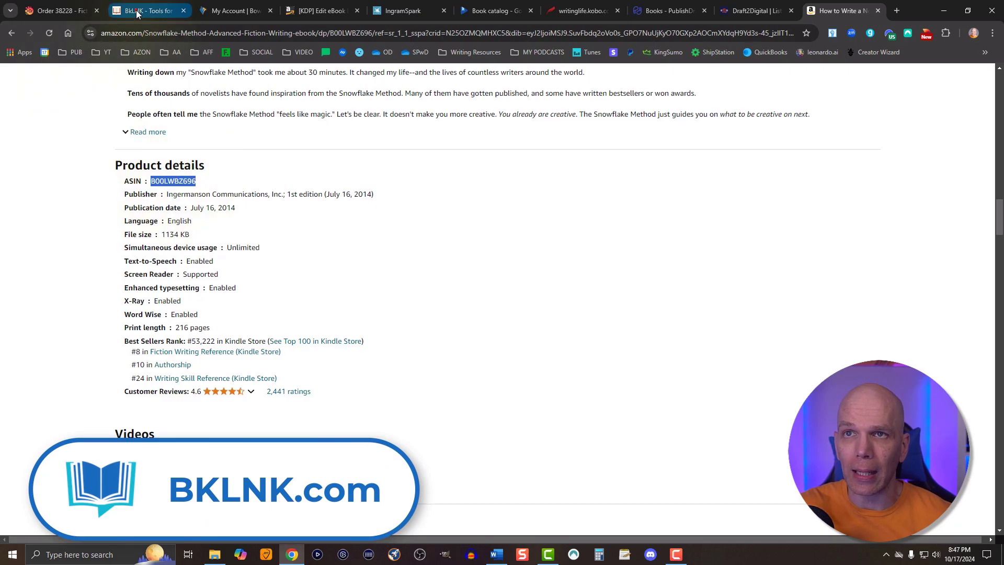
Step: Switch to the BKLNK site, dismiss its welcome message and open the tool for finding book categories
left_click(150, 10)
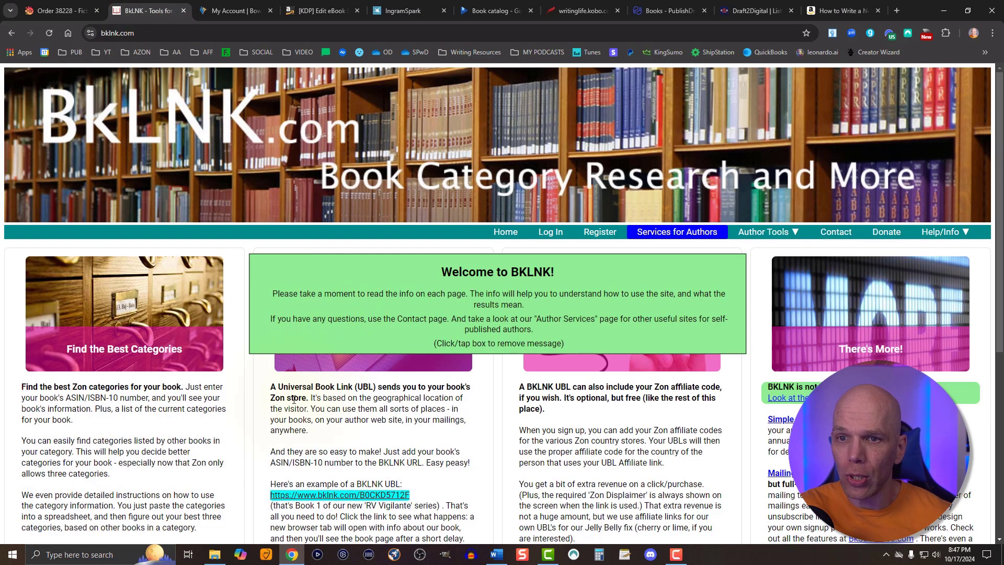
left_click(465, 347)
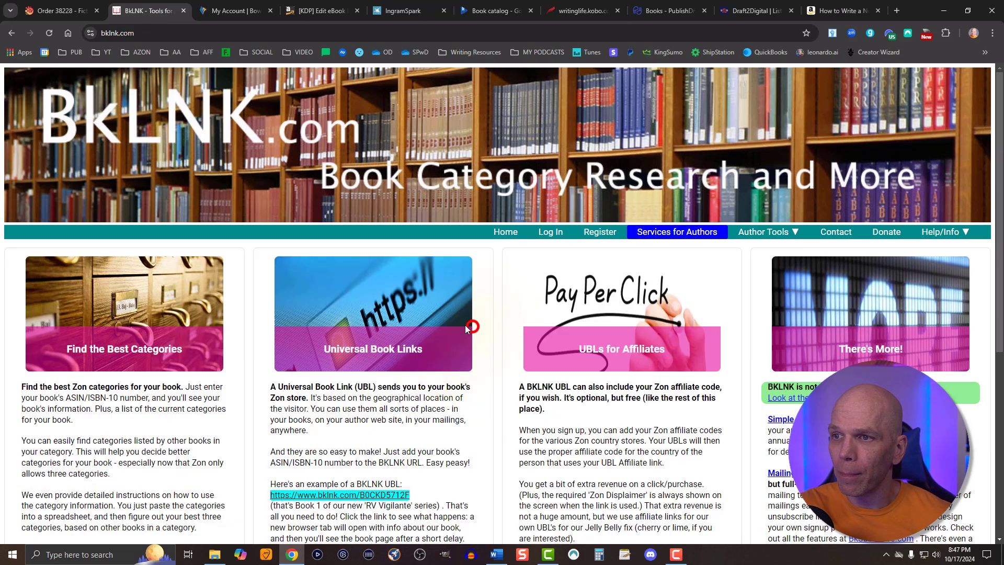
scroll(473, 387, "down", 1)
scroll(472, 387, "down", 4)
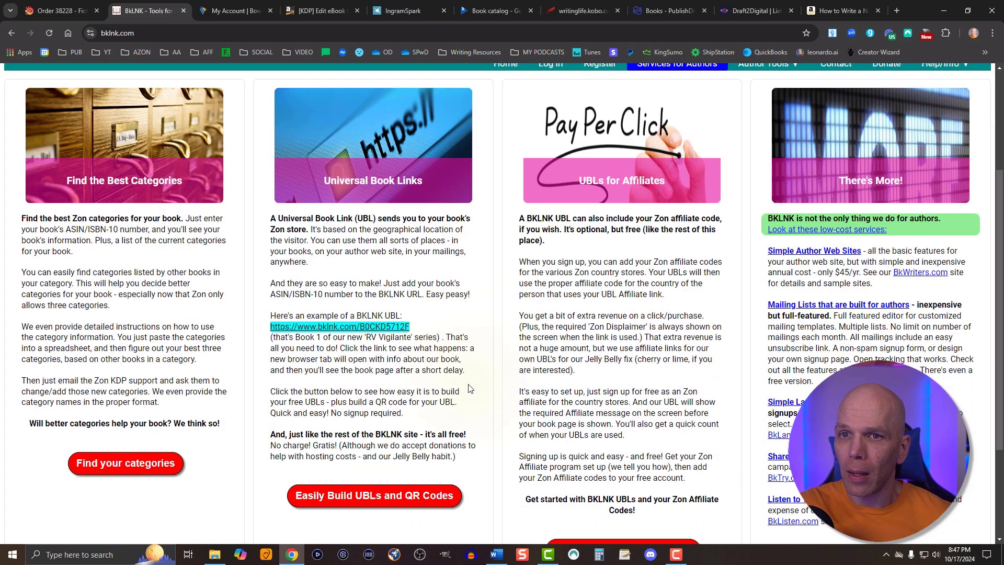
left_click(106, 373)
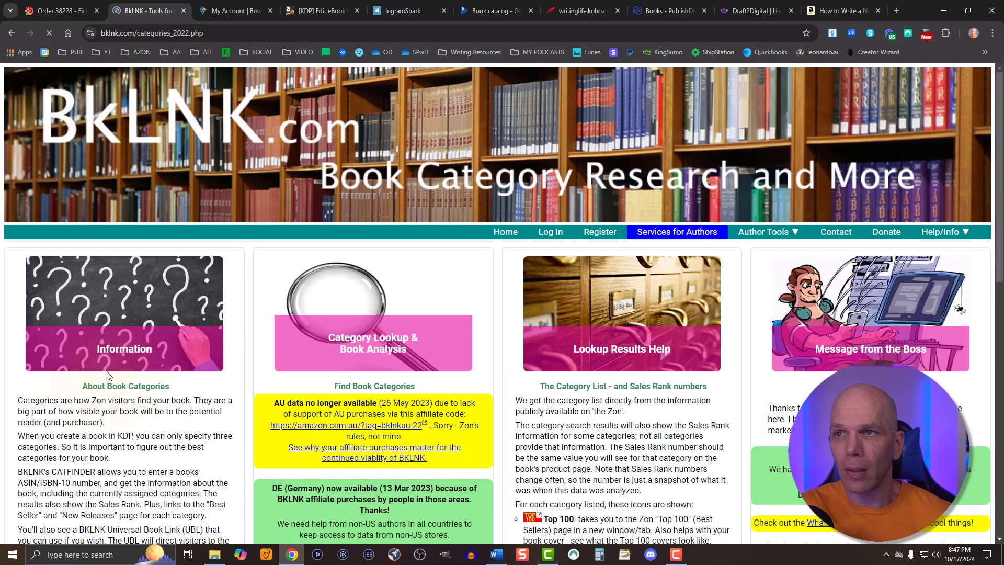
Step: Look up the categories of the book with ASIN B00LWBZ696 in the United States store
scroll(128, 370, "down", 2)
scroll(127, 370, "down", 9)
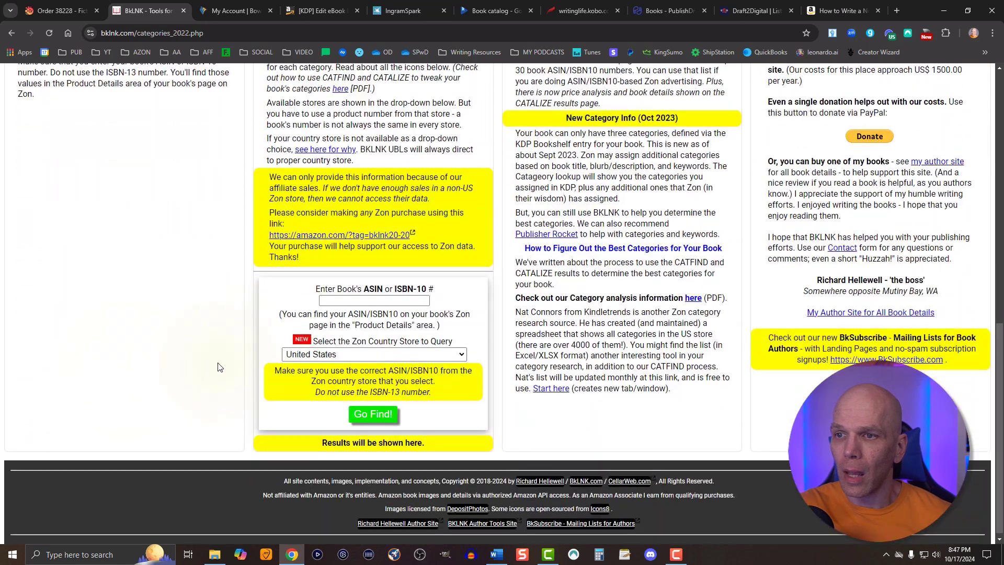
left_click(333, 300)
type("B00LWBZ696")
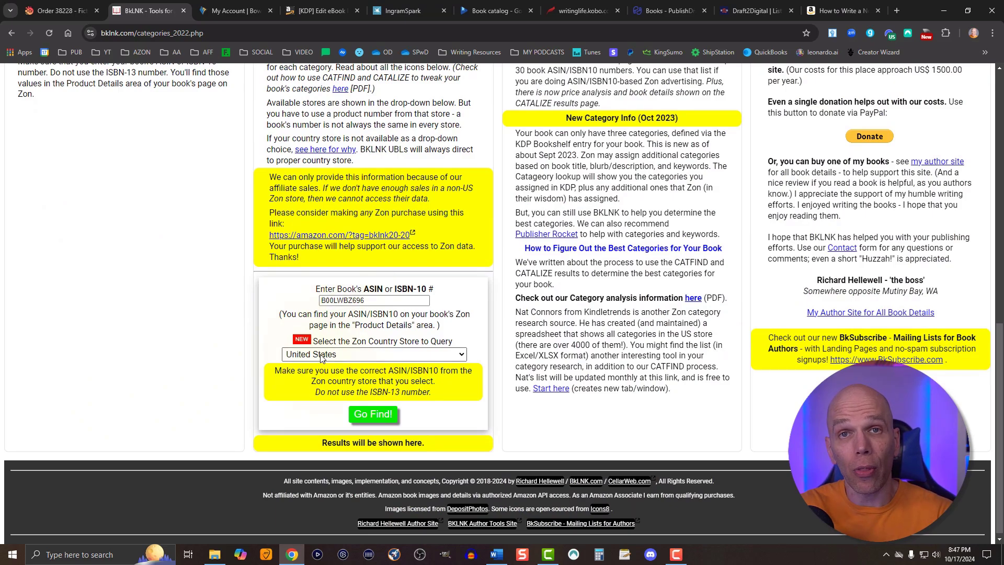
left_click(362, 414)
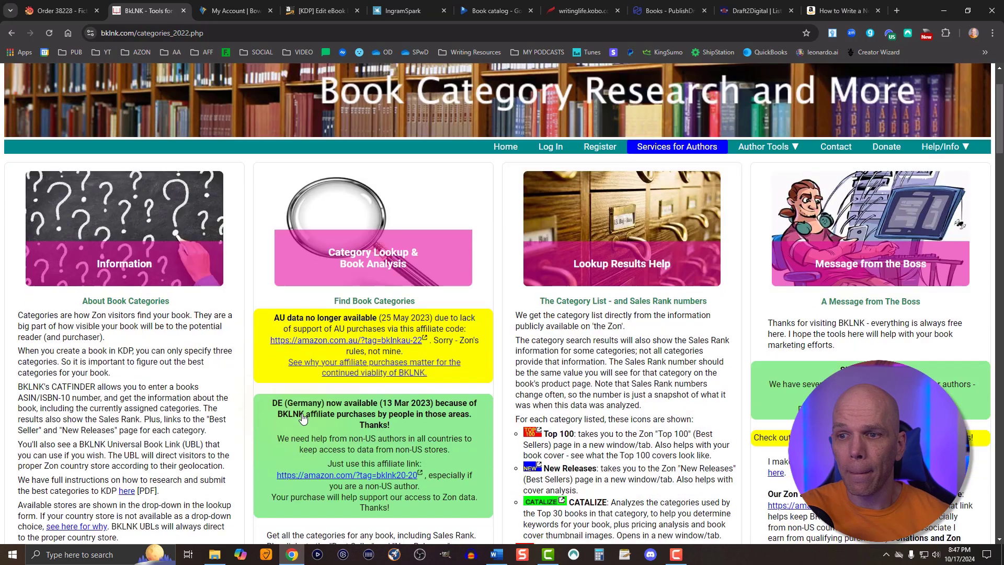
Step: Review the Snowflake Method book's category list and highlight the Kindle eBooks path ending in Publishing & Books » Authorship
scroll(302, 414, "down", 7)
scroll(302, 414, "down", 10)
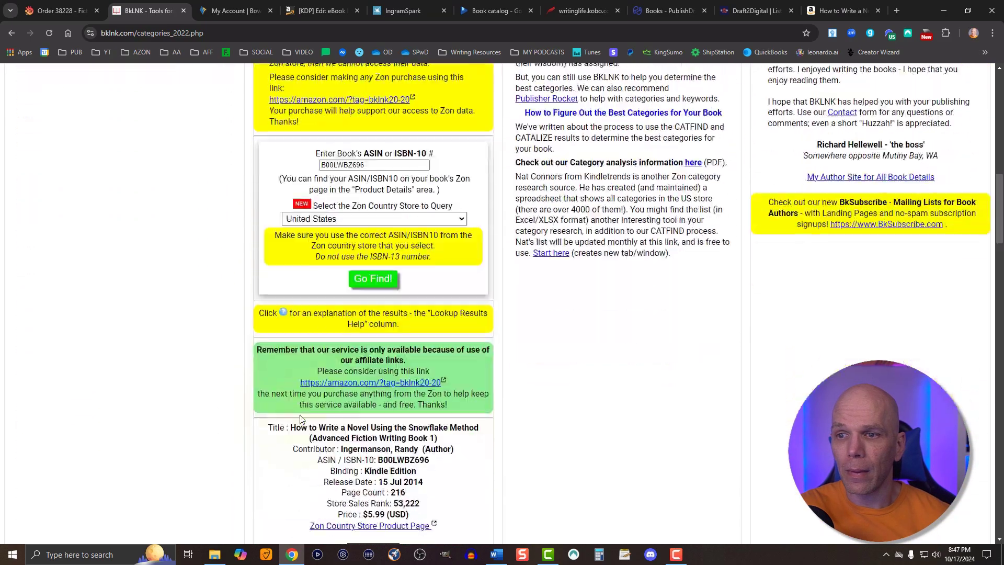
scroll(287, 418, "down", 5)
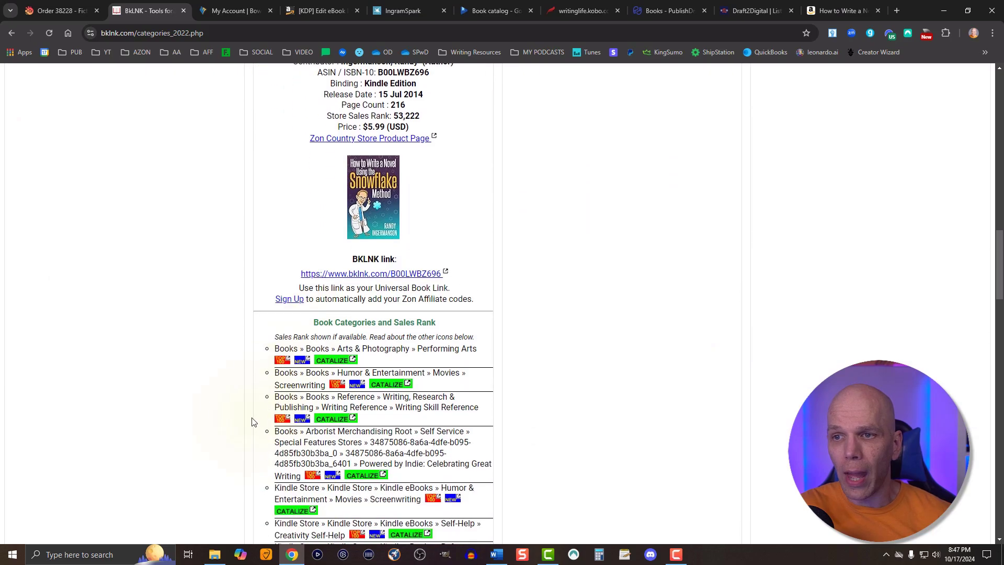
scroll(250, 423, "down", 2)
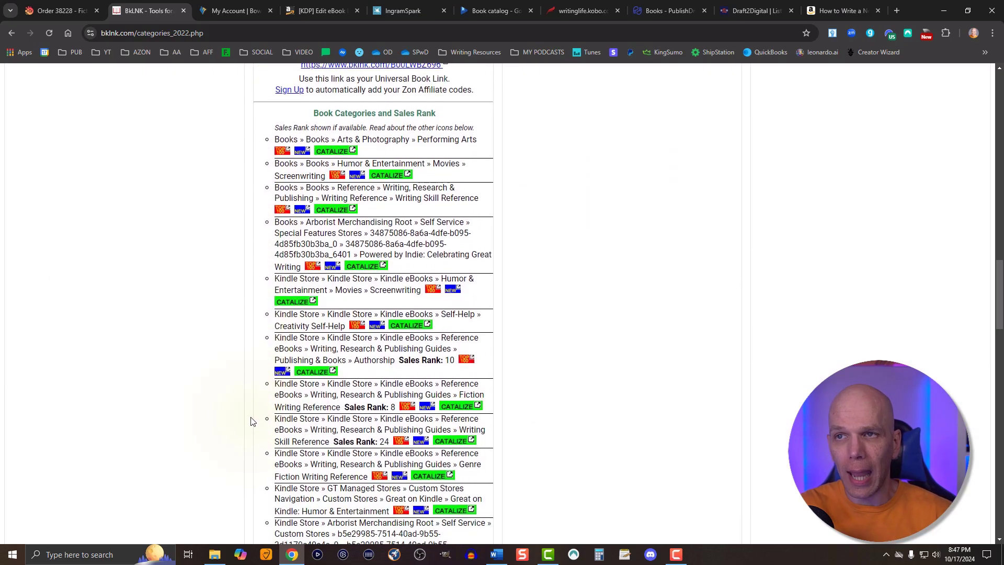
scroll(248, 400, "down", 2)
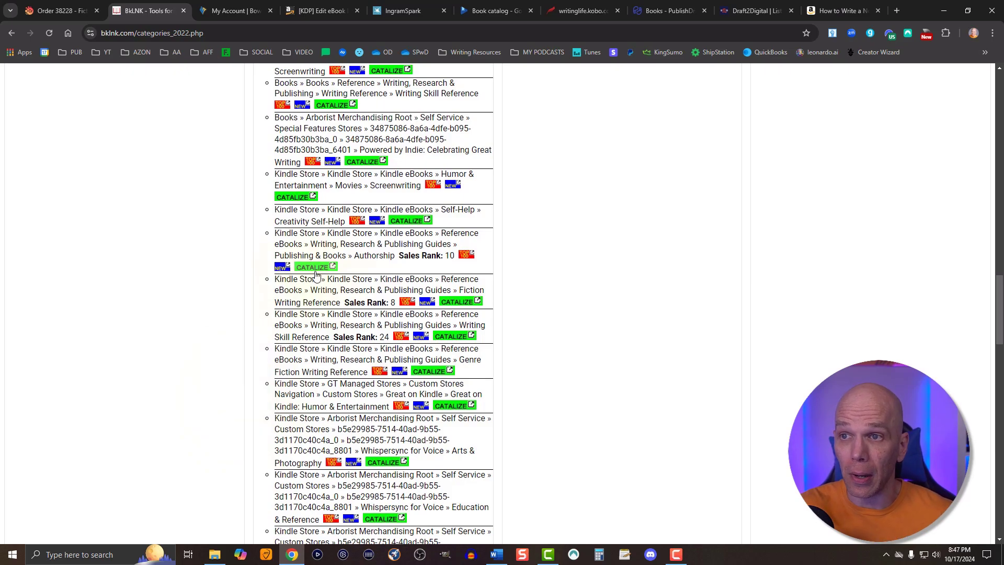
left_click_drag(274, 233, 392, 259)
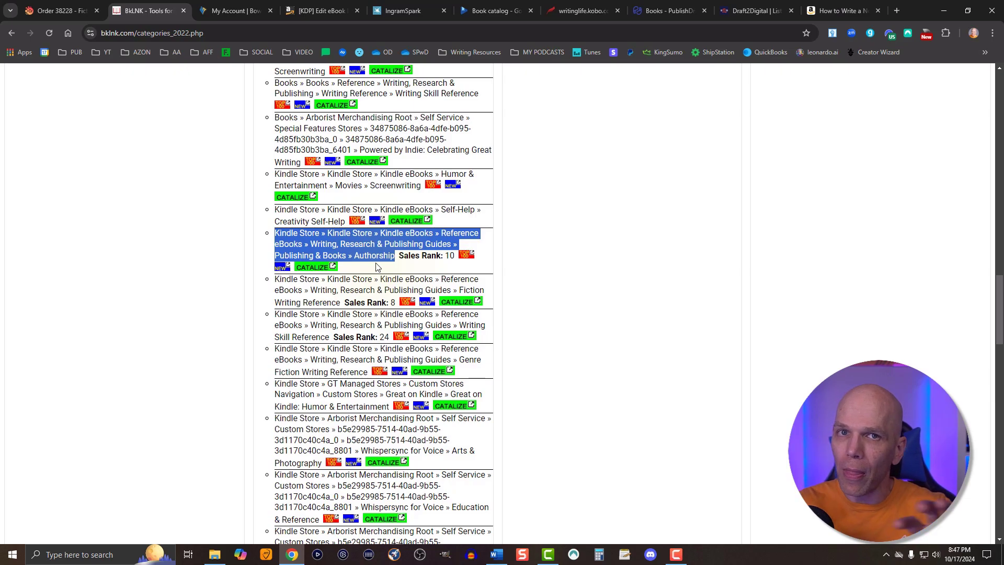
Step: Switch to Dibbly Create and open the Research tool for Amazon category search analysis
left_click(52, 11)
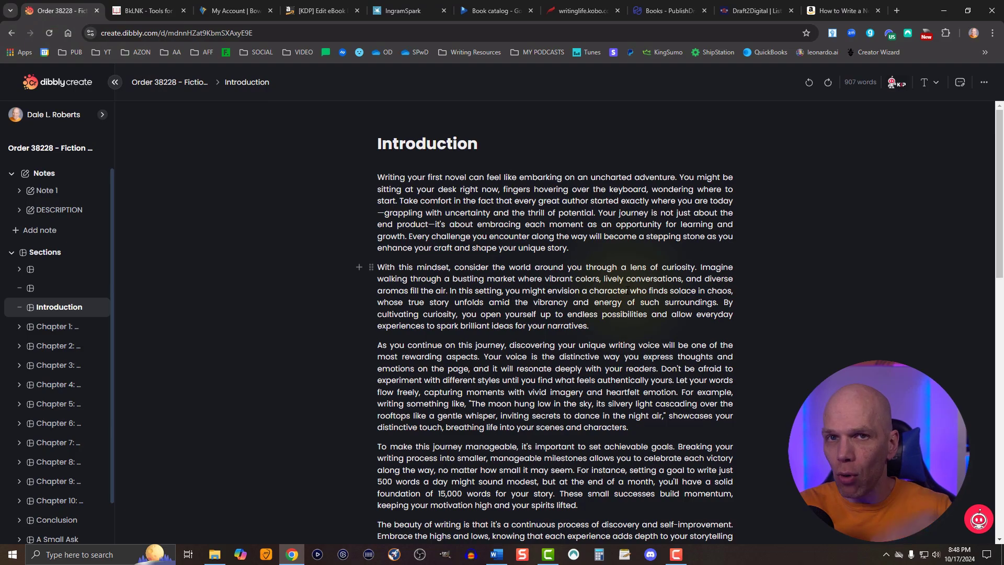
left_click(896, 82)
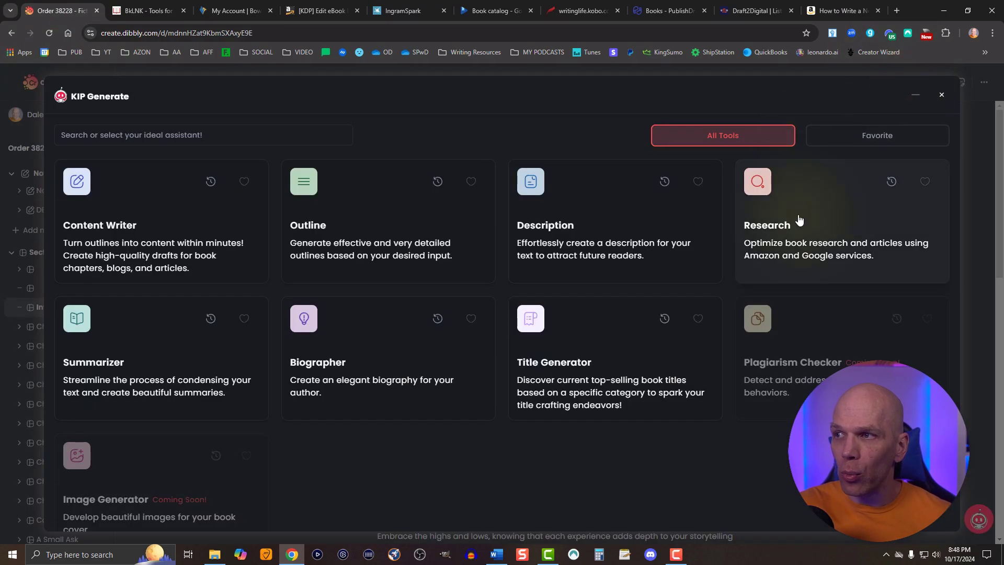
left_click(799, 219)
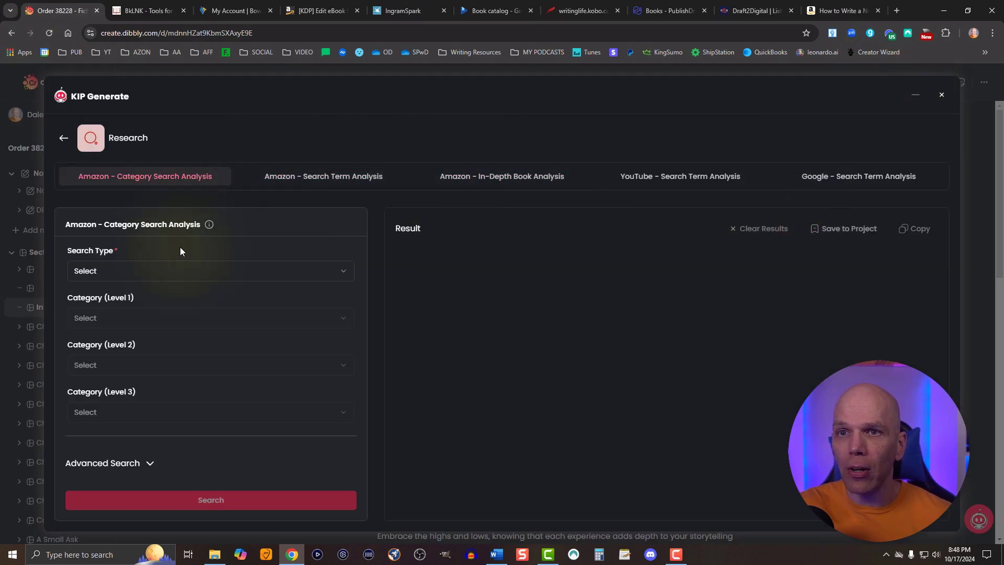
Step: Set up a Books category search for Reference, Writing, Research & Publishing Guides and Writing, then close the tool without searching
left_click(176, 271)
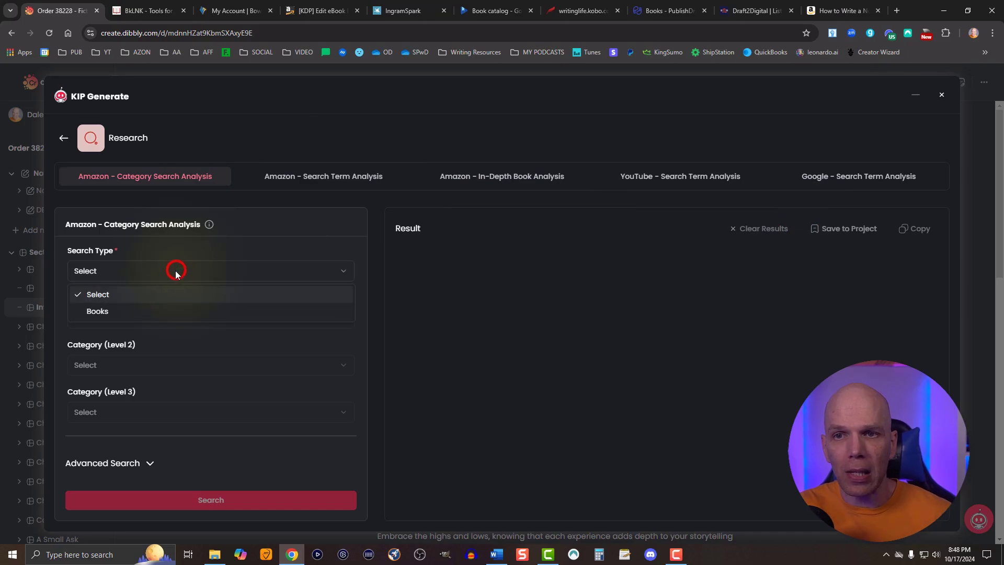
left_click(154, 314)
left_click(131, 318)
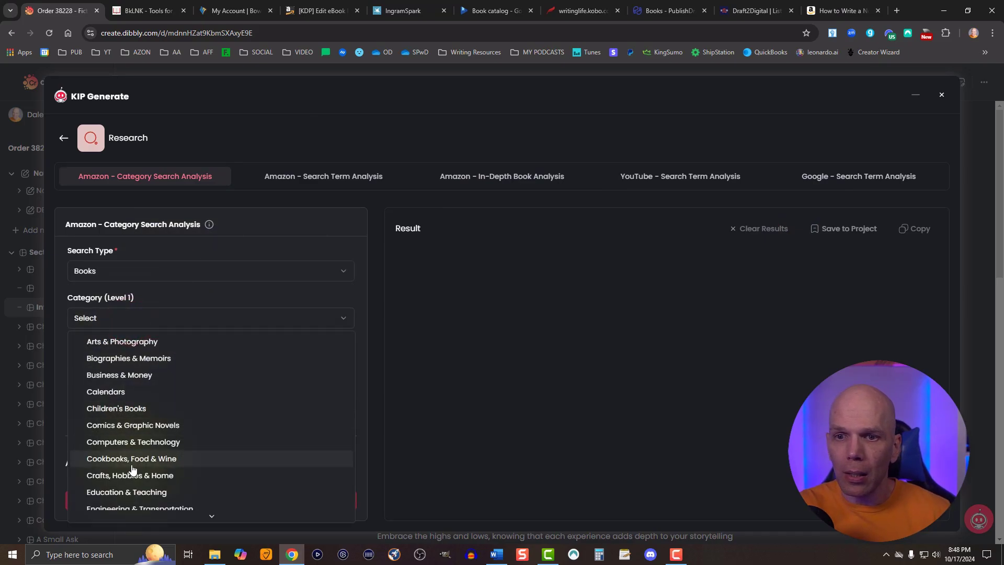
scroll(131, 468, "down", 4)
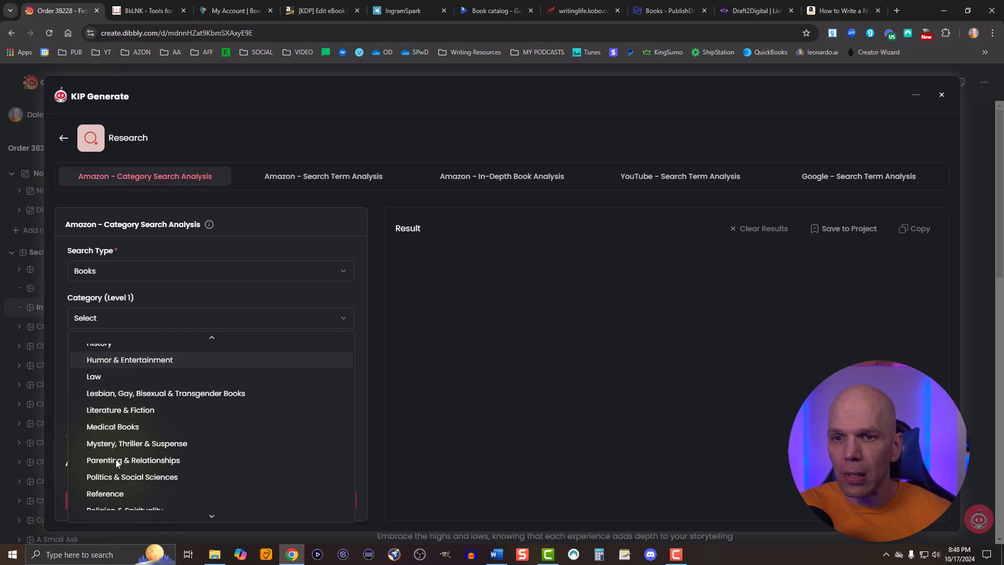
left_click(126, 493)
left_click(134, 366)
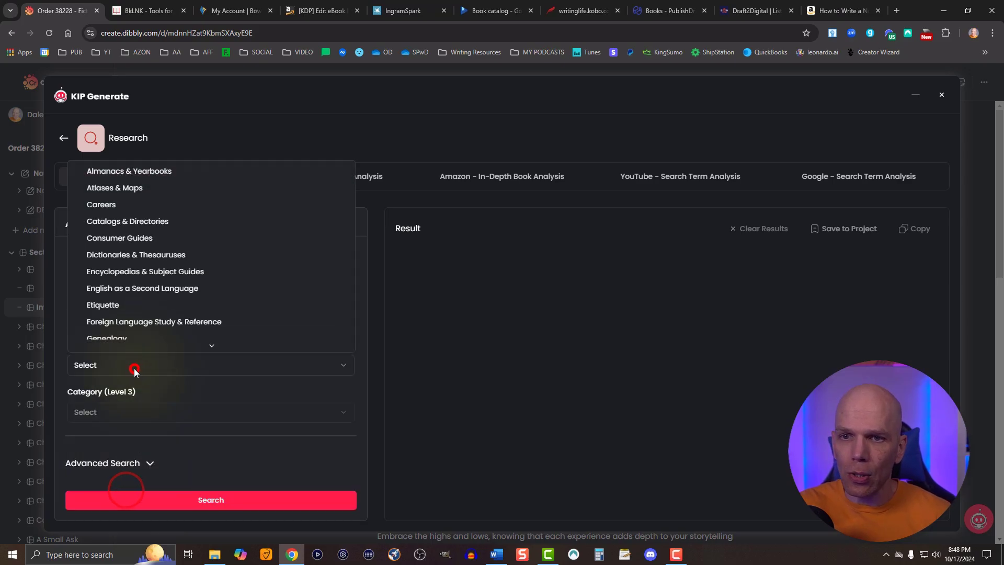
scroll(133, 342, "down", 3)
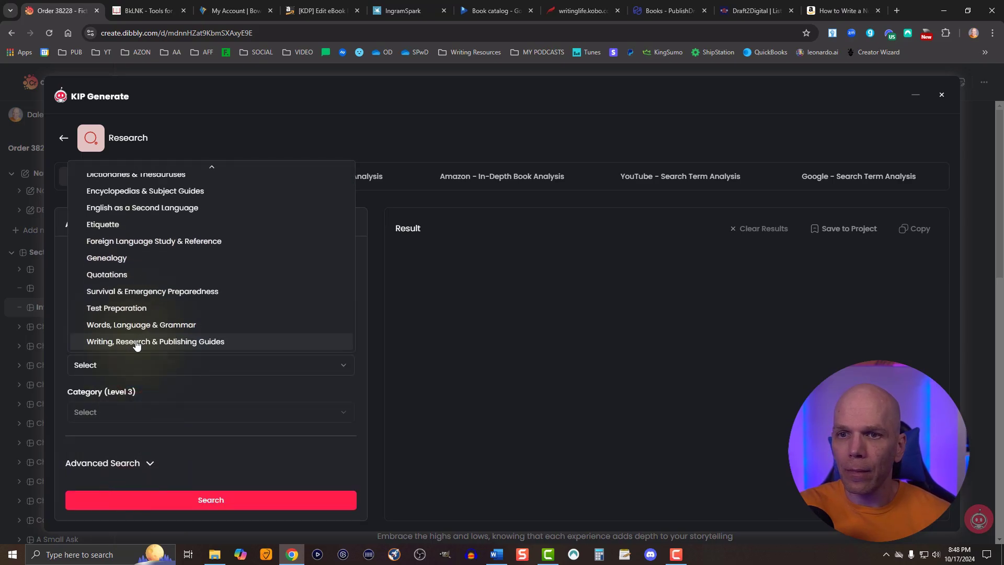
left_click(136, 344)
left_click(115, 412)
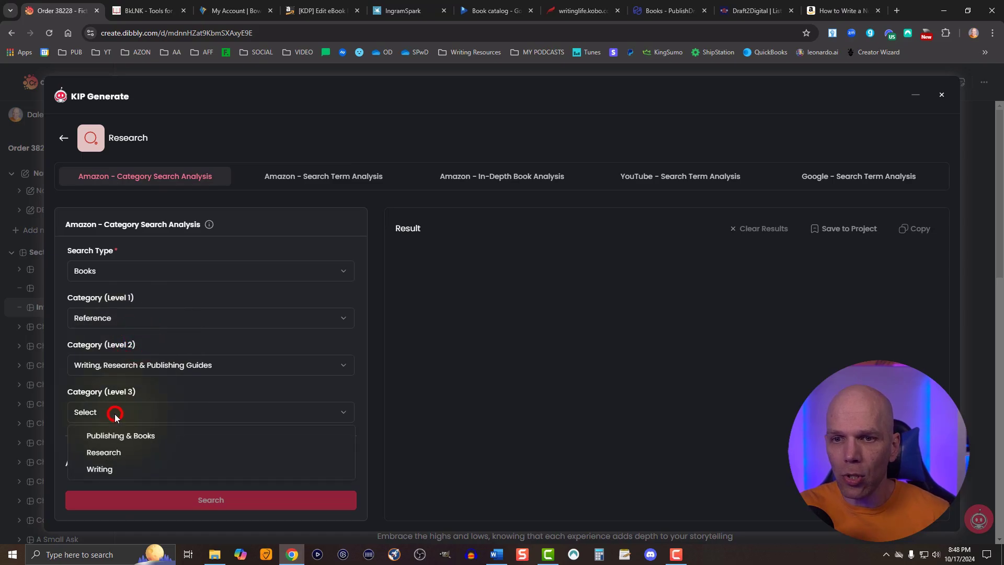
left_click(102, 477)
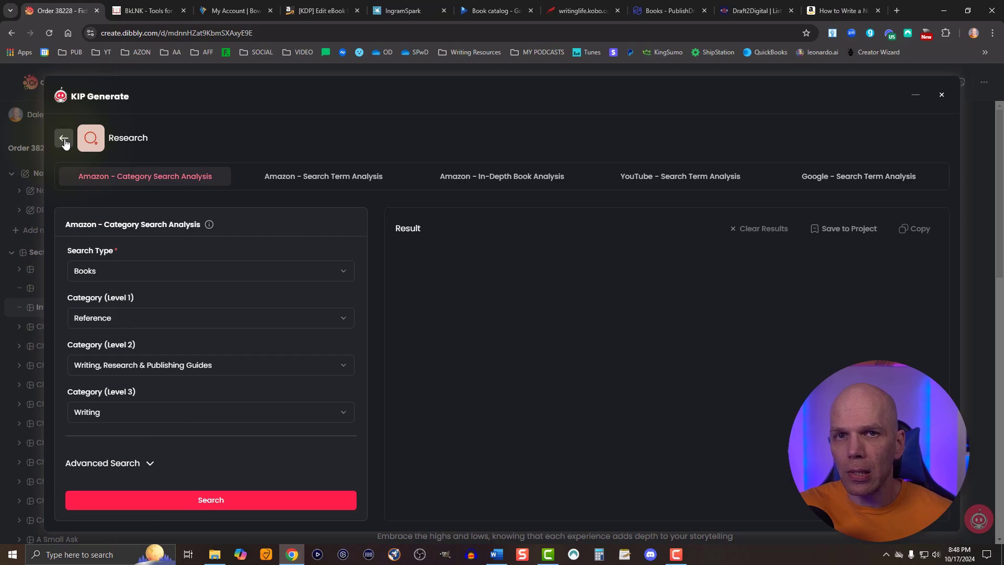
left_click(941, 95)
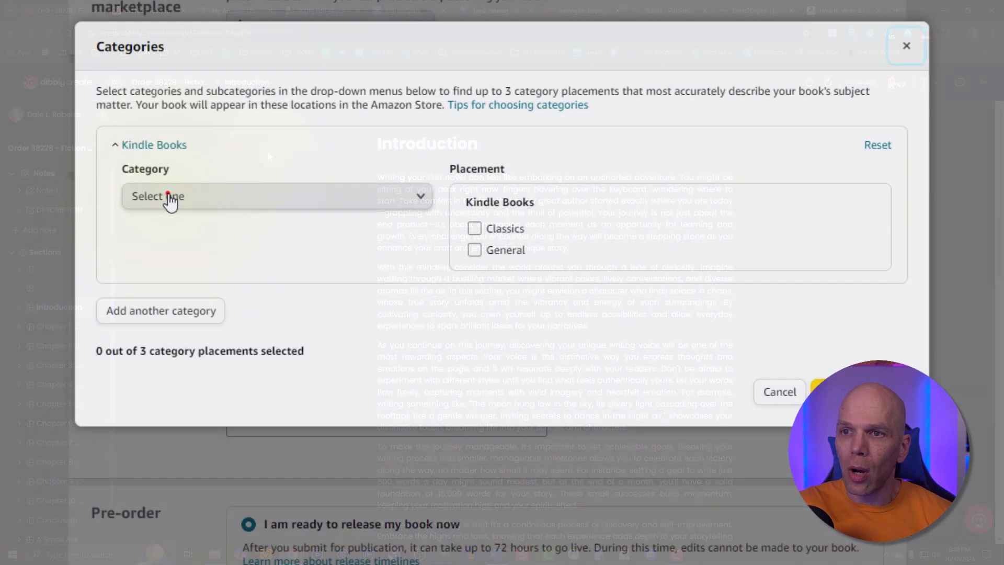
Step: In KDP, set the first category to Reference, Writing, Research & Publishing Guides, Publishing & Books and select the Authorship placement
left_click(166, 198)
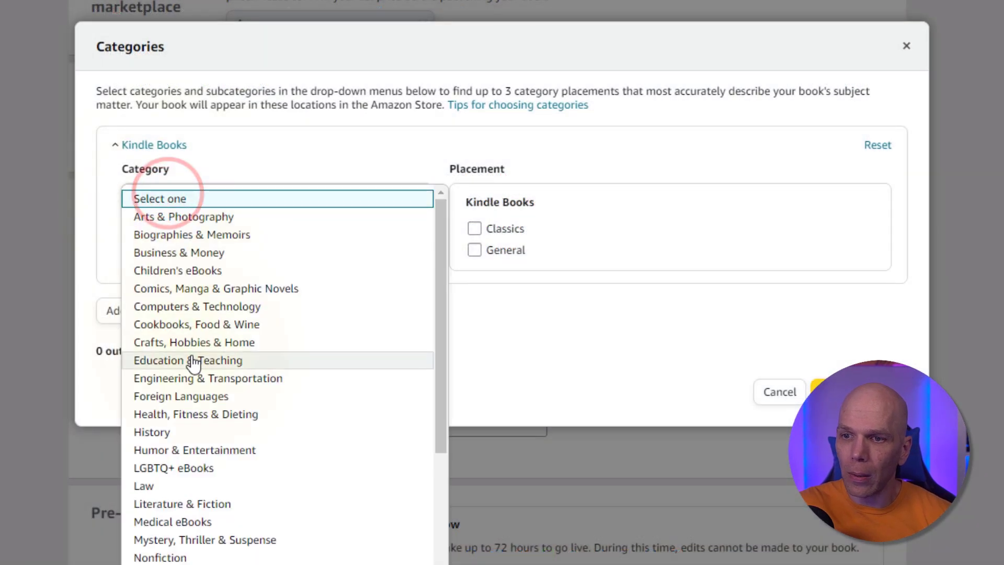
scroll(193, 362, "down", 4)
left_click(167, 415)
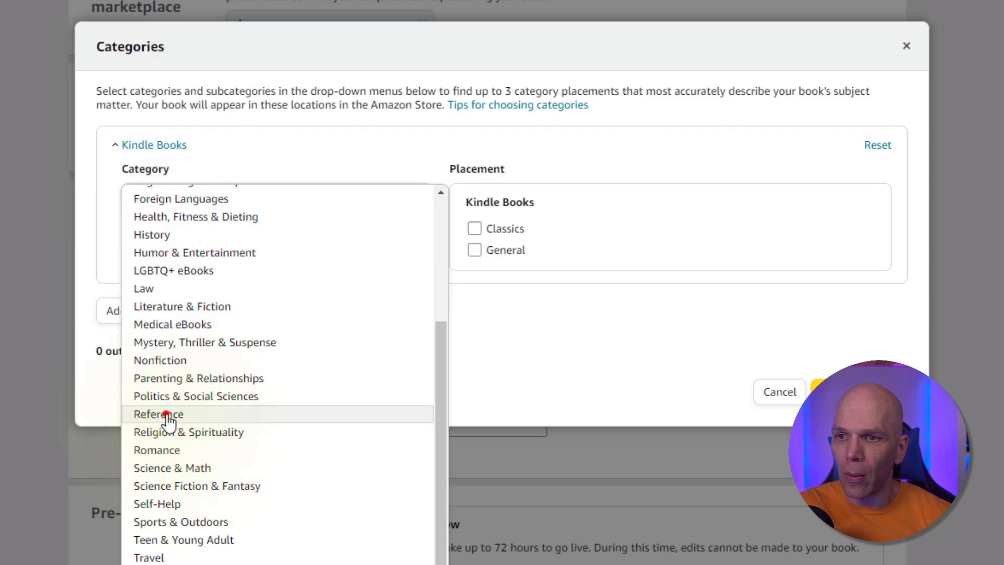
left_click(142, 252)
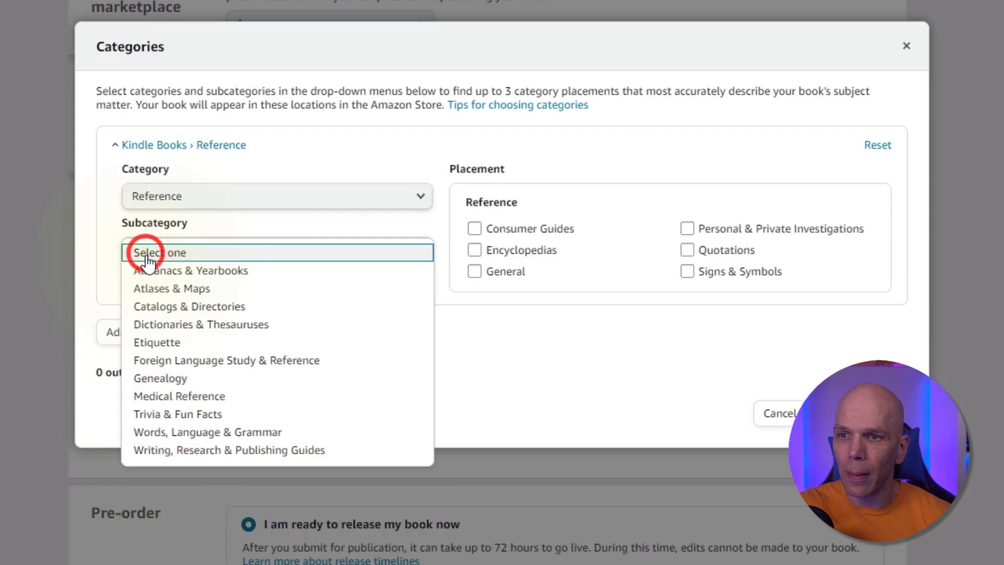
left_click(173, 449)
left_click(173, 306)
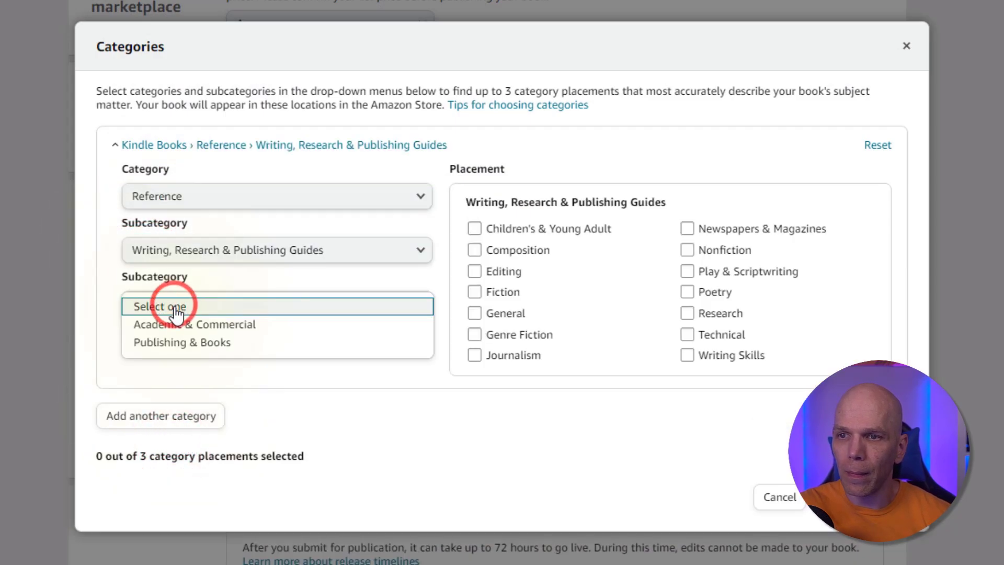
left_click(172, 342)
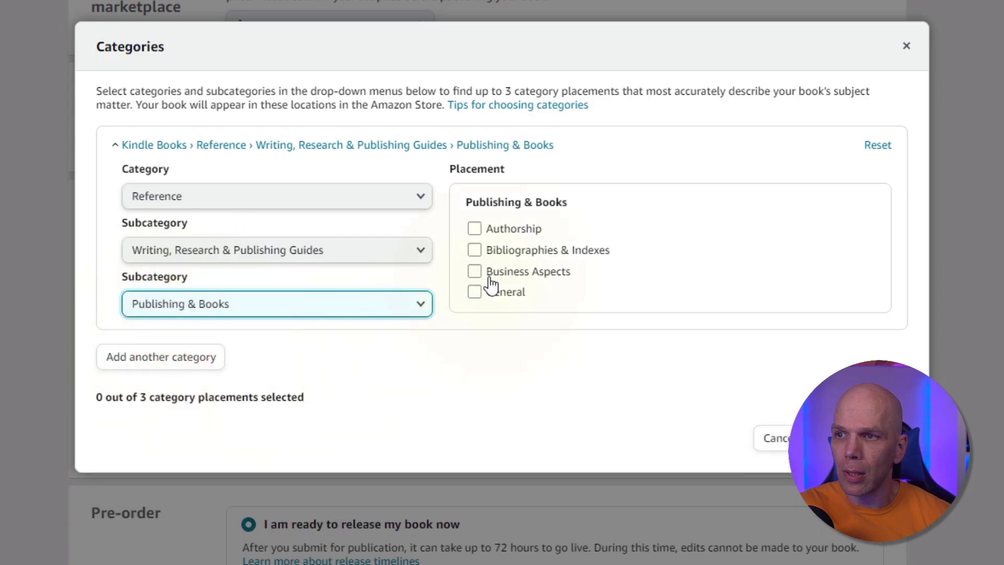
left_click(474, 229)
Step: Add a second category under Reference, Writing, Research & Publishing Guides, Publishing & Books and select the General placement
left_click(152, 361)
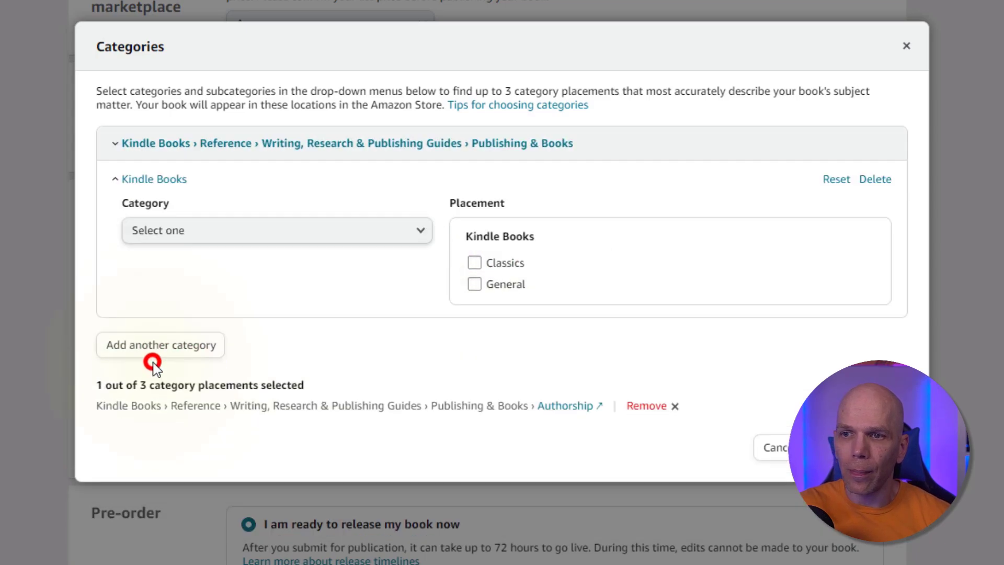
left_click(157, 233)
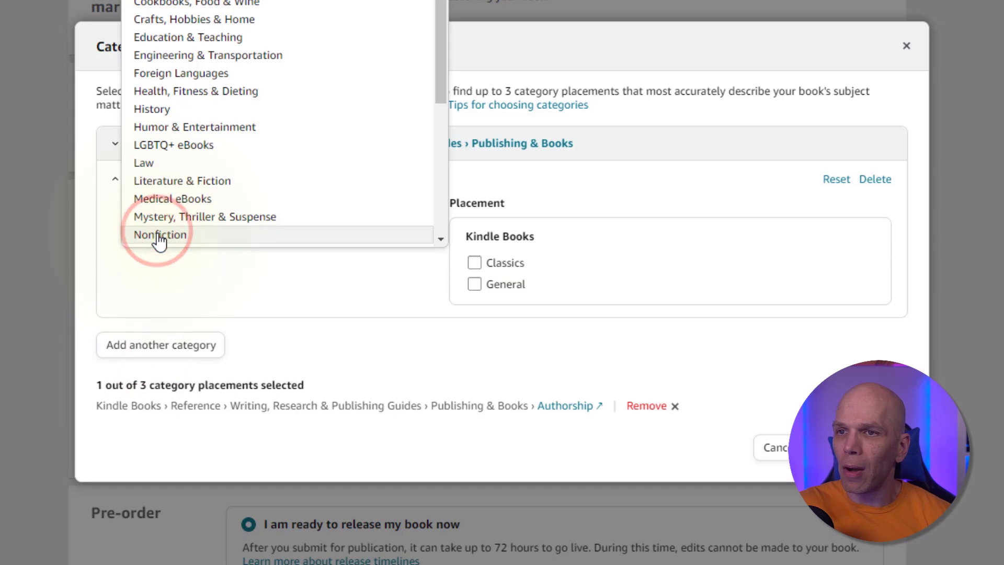
scroll(146, 220, "down", 5)
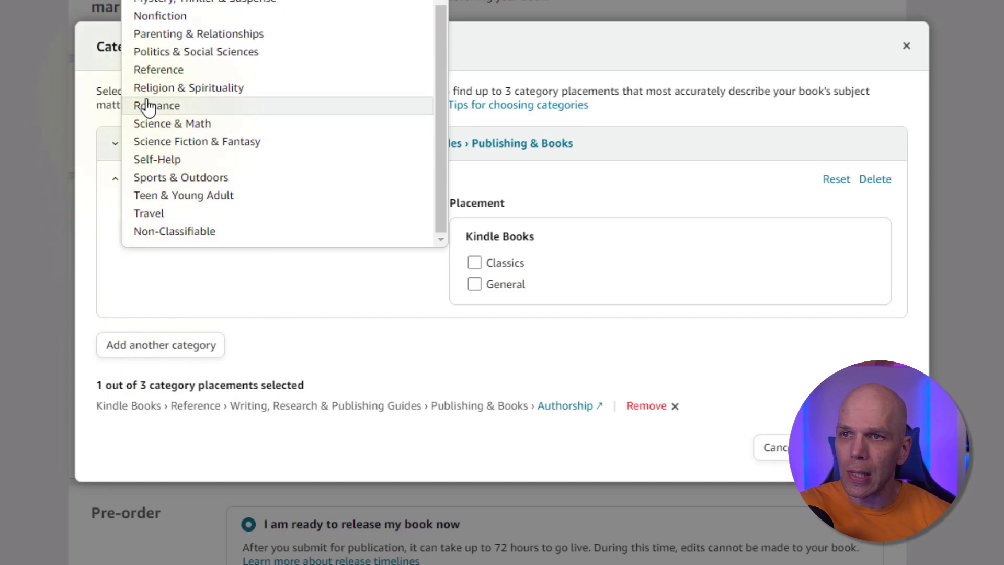
left_click(148, 73)
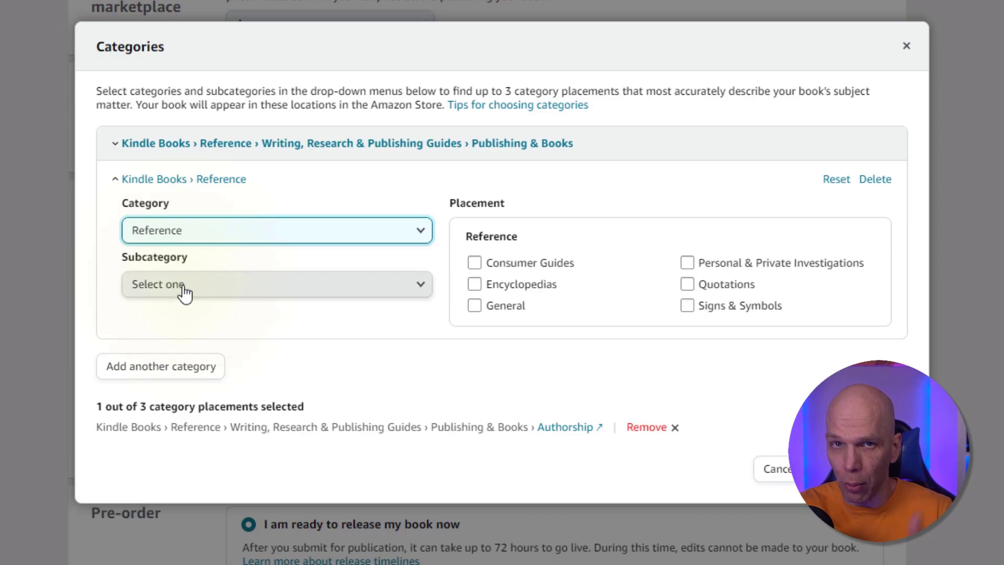
left_click(179, 285)
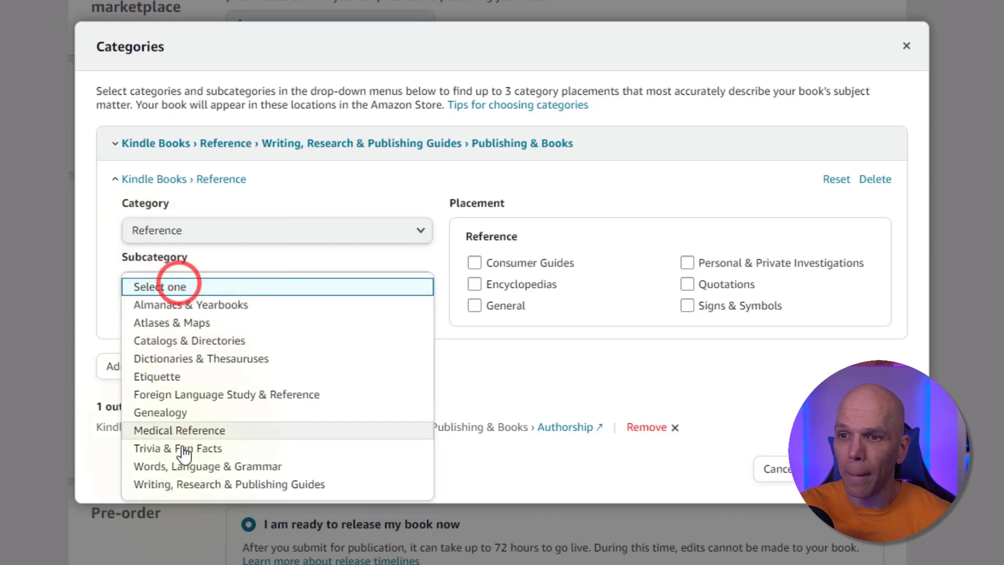
left_click(173, 482)
left_click(184, 340)
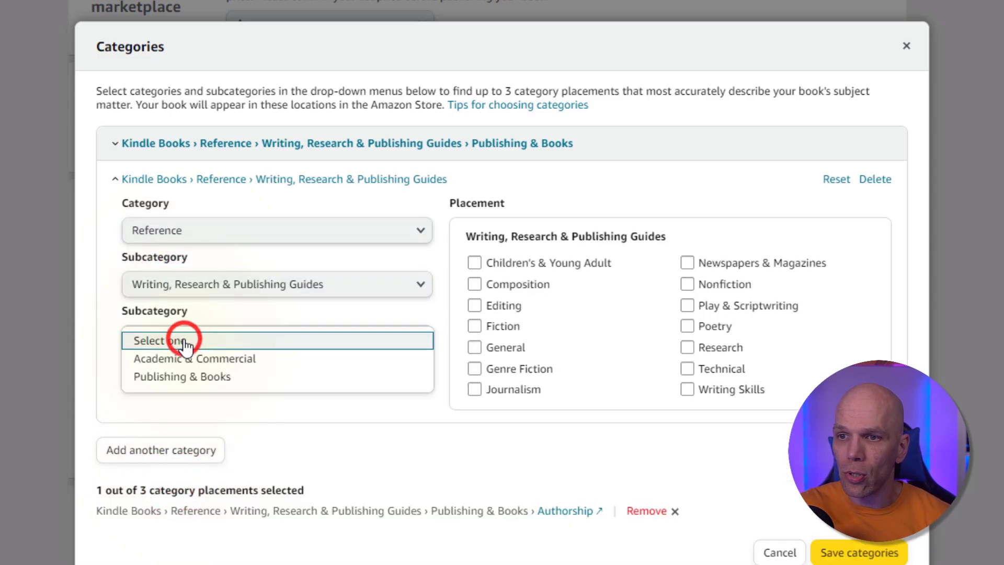
left_click(182, 378)
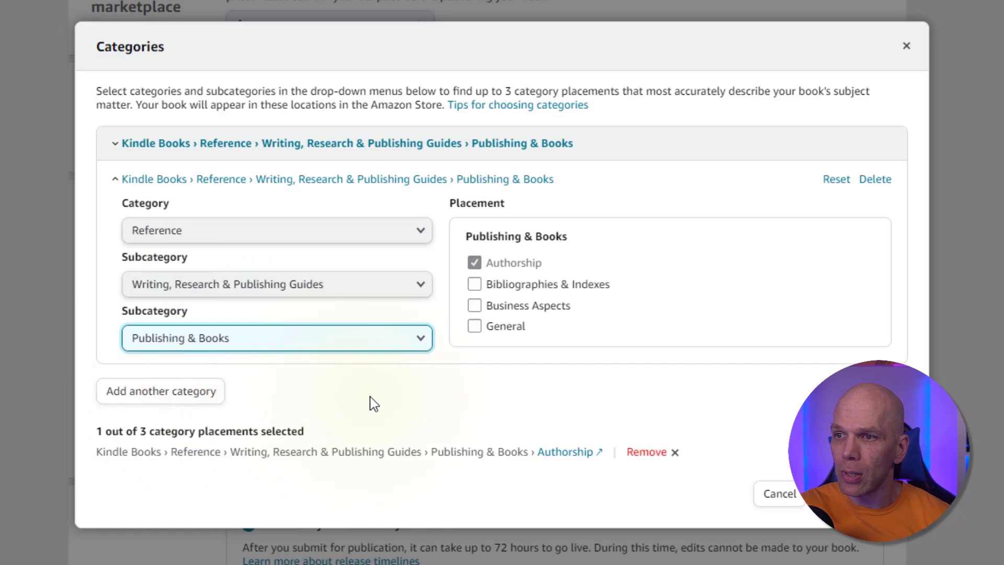
left_click(473, 327)
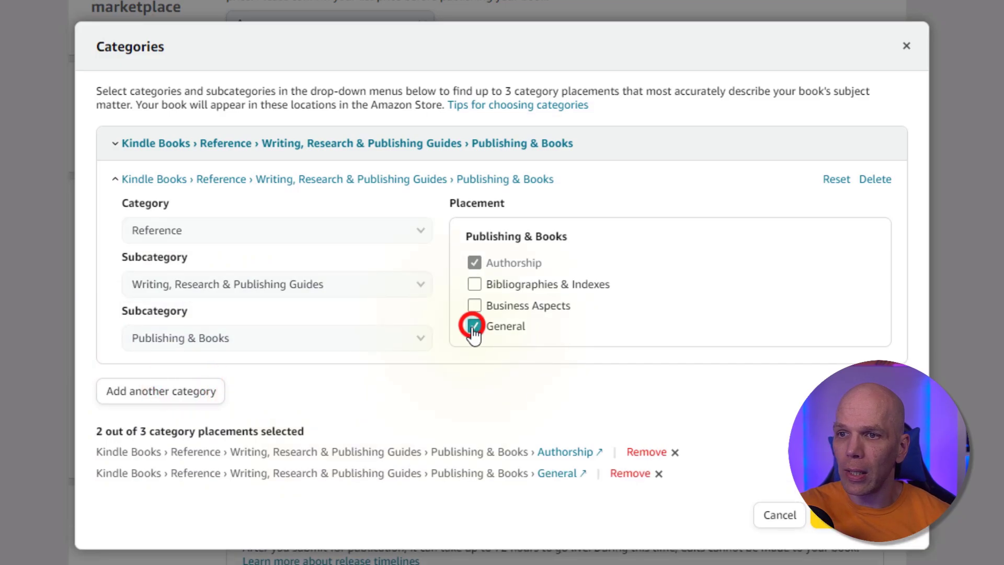
Step: Add a third category under Reference, Writing, Research & Publishing Guides with the Fiction placement, and save the categories
left_click(172, 392)
left_click(218, 267)
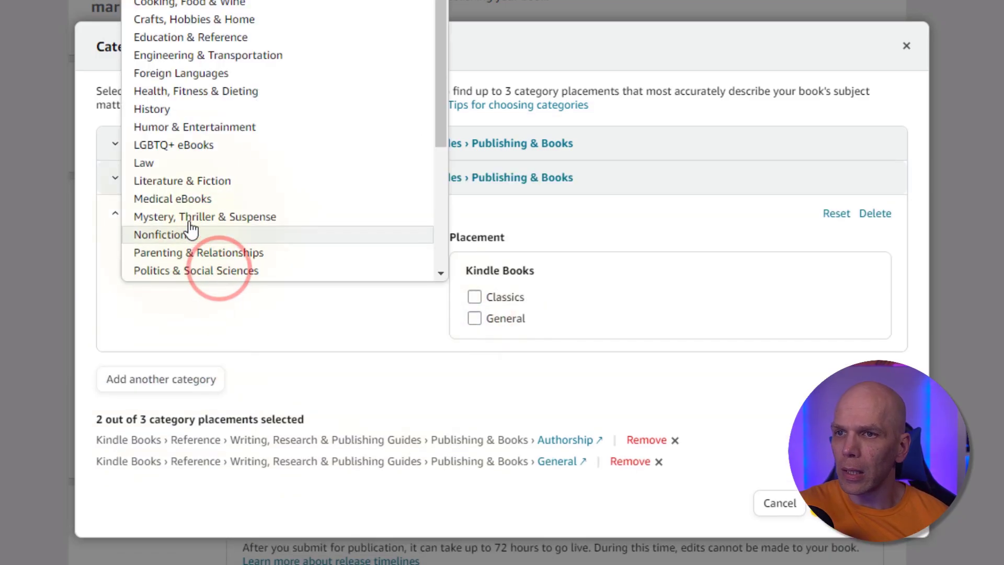
scroll(190, 180, "down", 3)
left_click(160, 104)
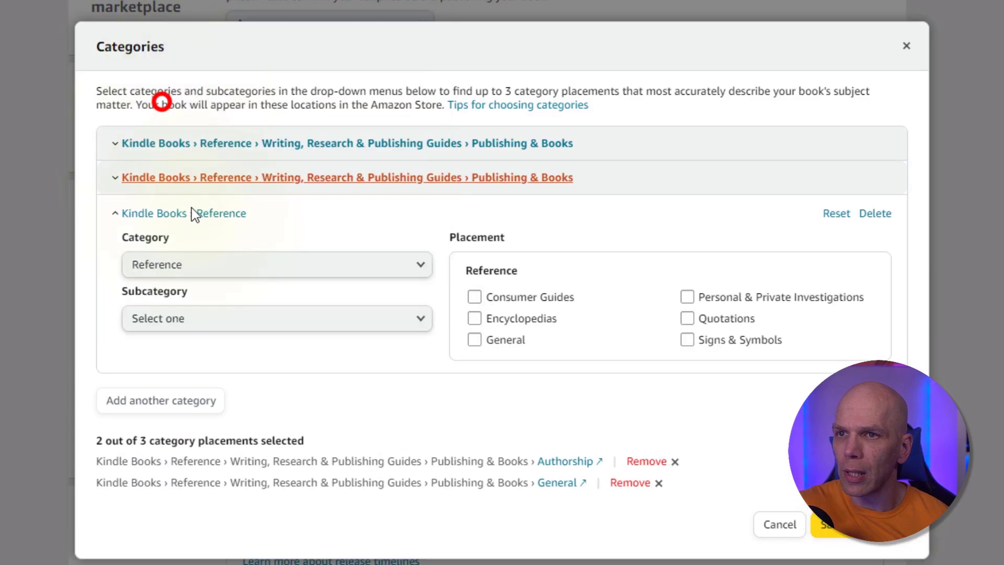
left_click(201, 318)
left_click(190, 526)
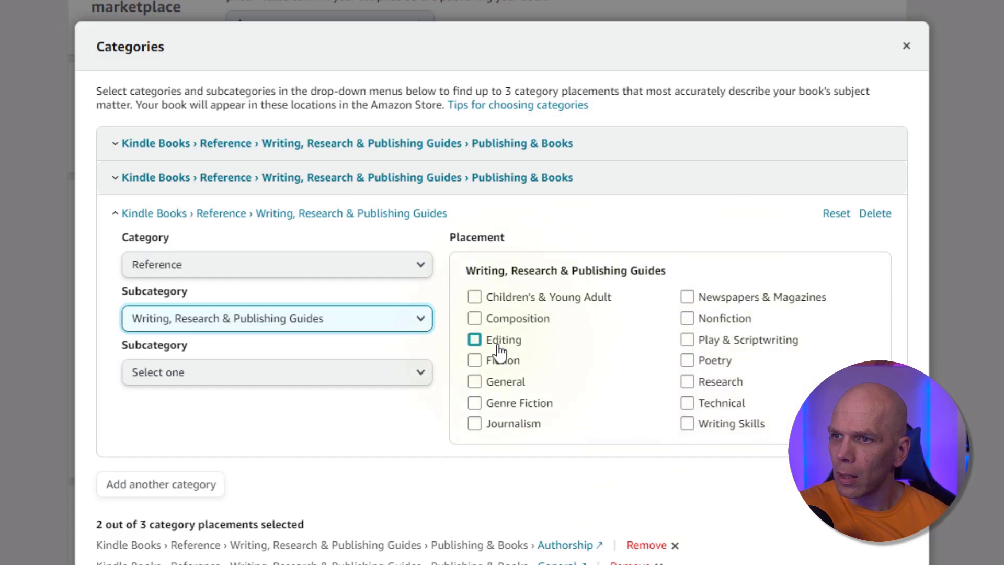
left_click(476, 360)
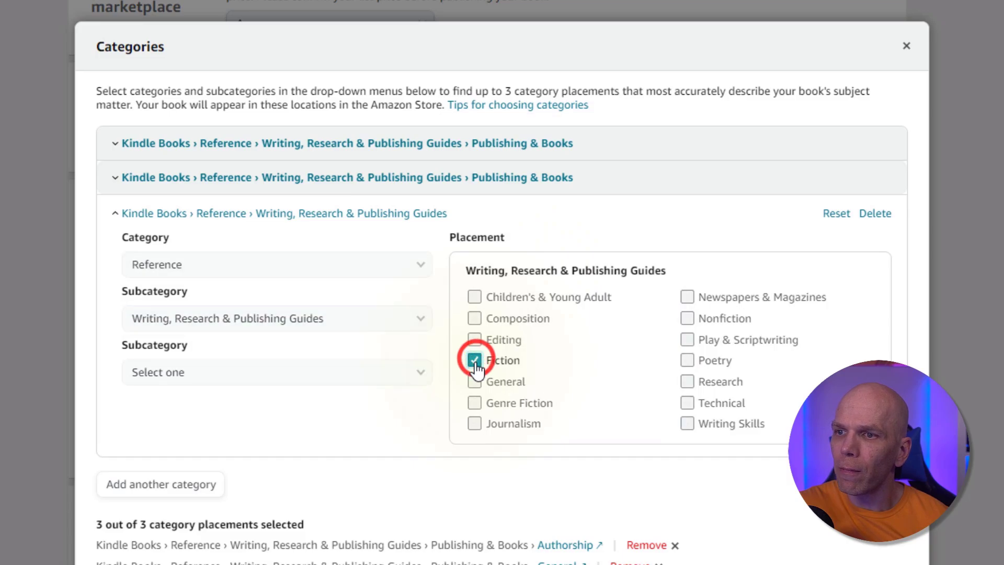
scroll(474, 452, "down", 1)
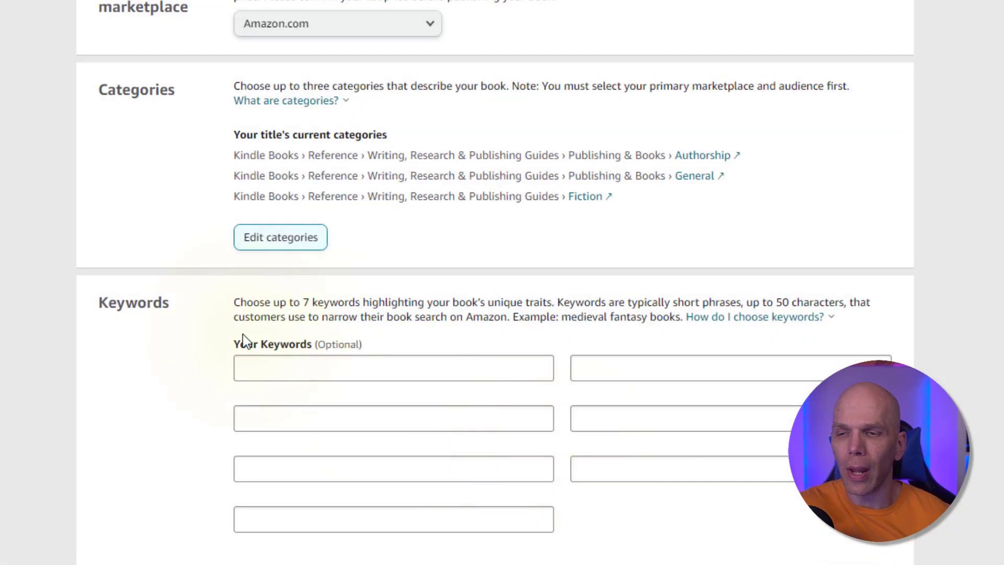
Step: Enter "how to write fiction books" as the first keyword
scroll(251, 340, "down", 3)
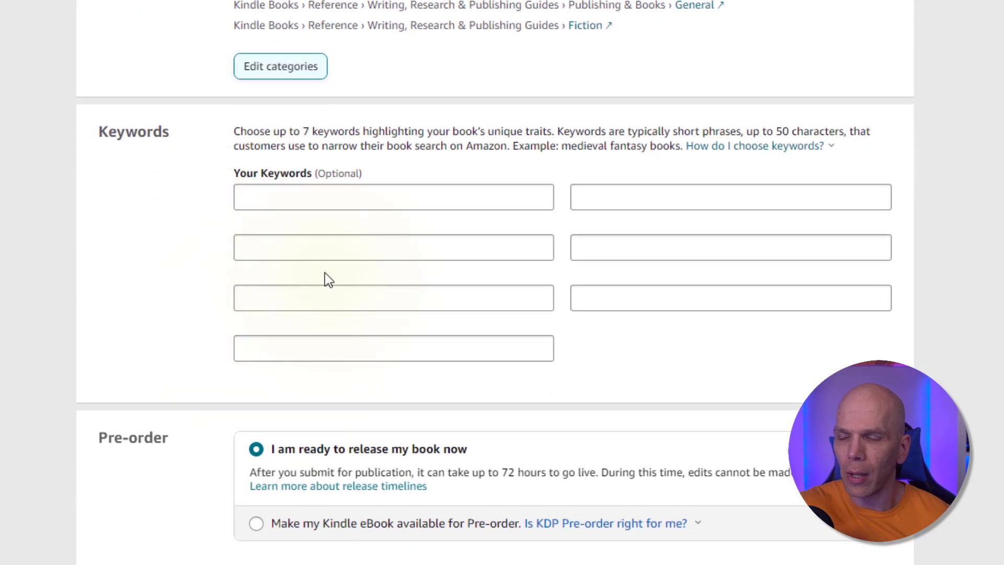
left_click(291, 195)
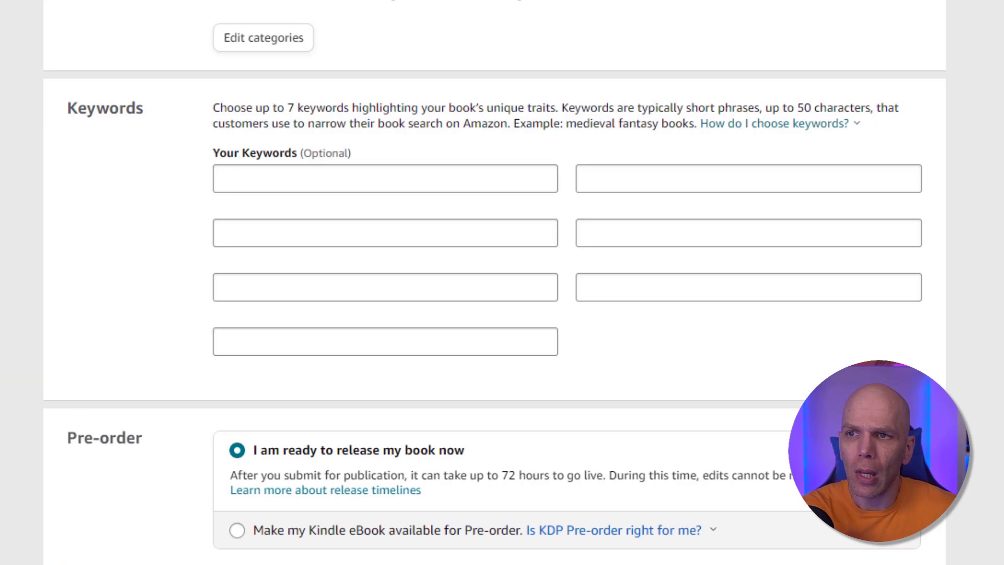
left_click(319, 177)
type("hw")
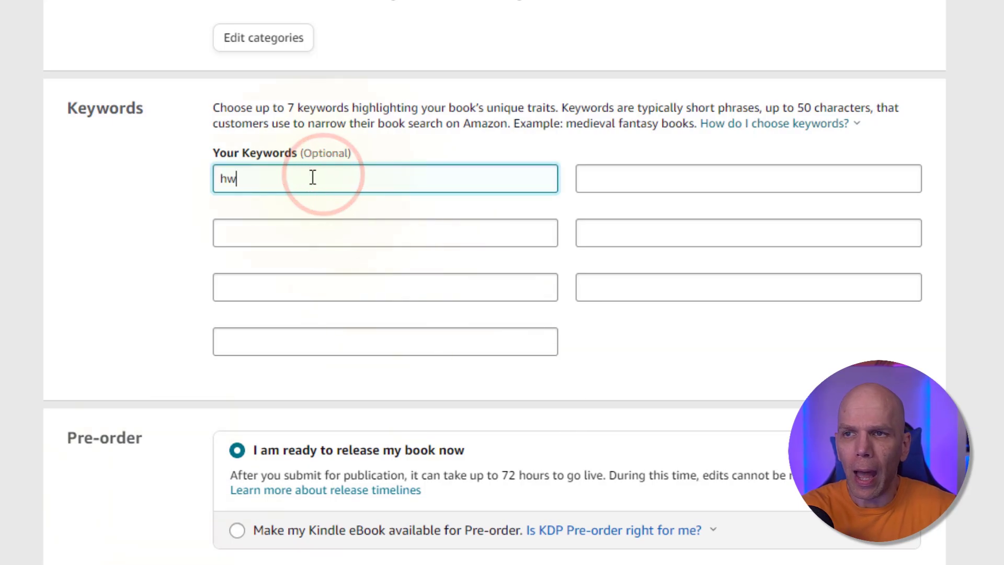
key("BackSpace")
key("BackSpace")
type("how to wriet")
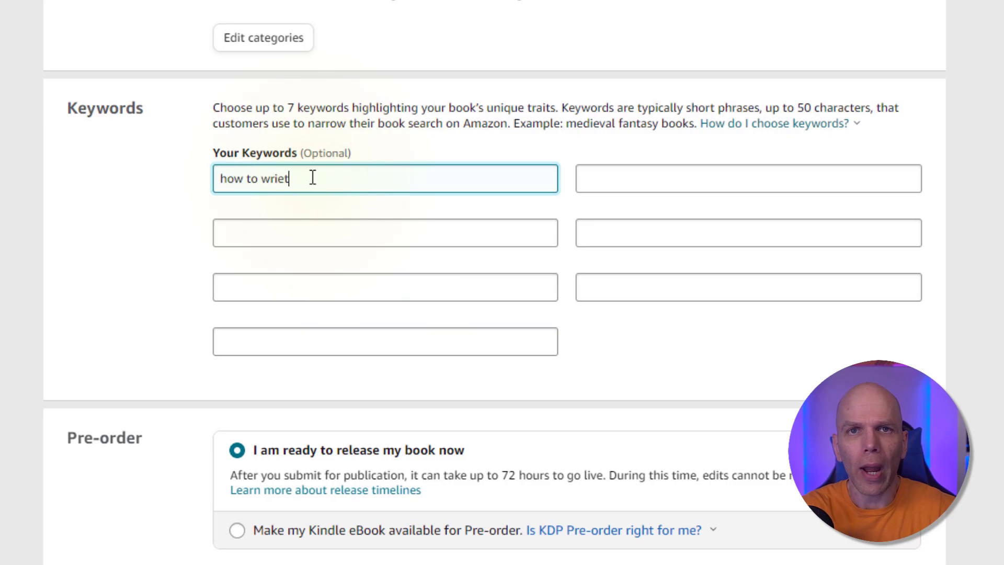
double_click(313, 178)
type("write fiction")
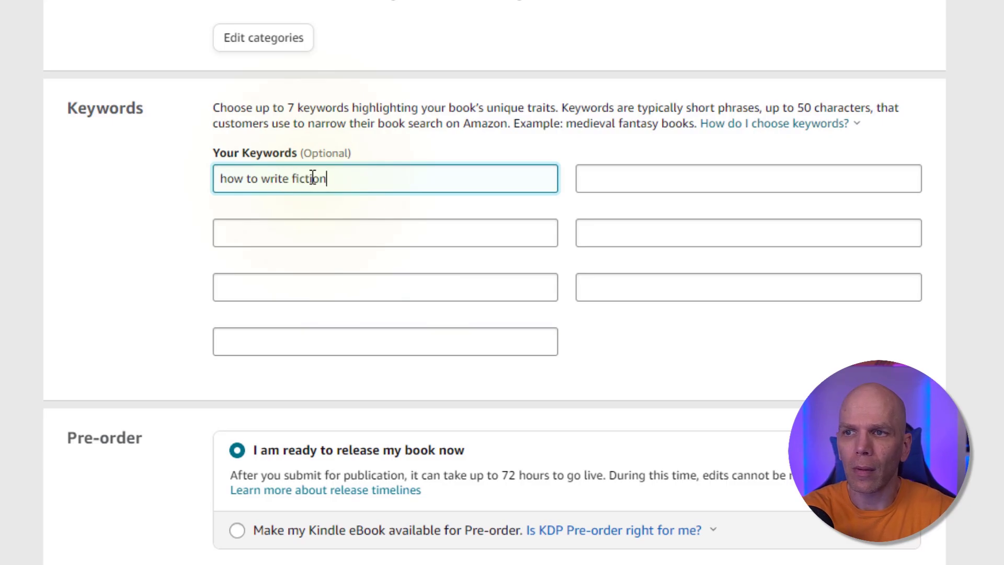
type(" books")
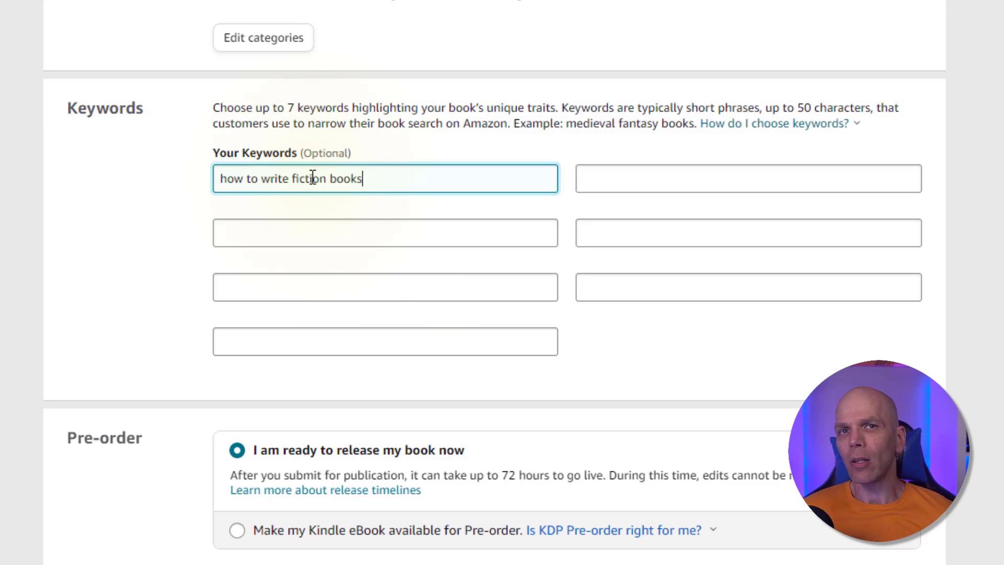
Step: Enter "fiction writing for beginners" as another keyword in the empty field directly below the first one
left_click(330, 237)
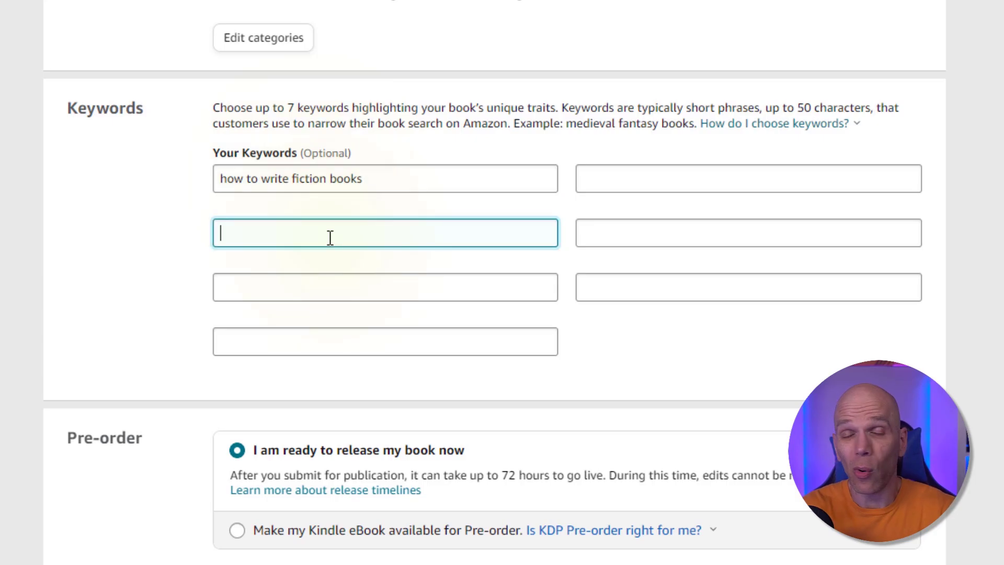
type("fiction w")
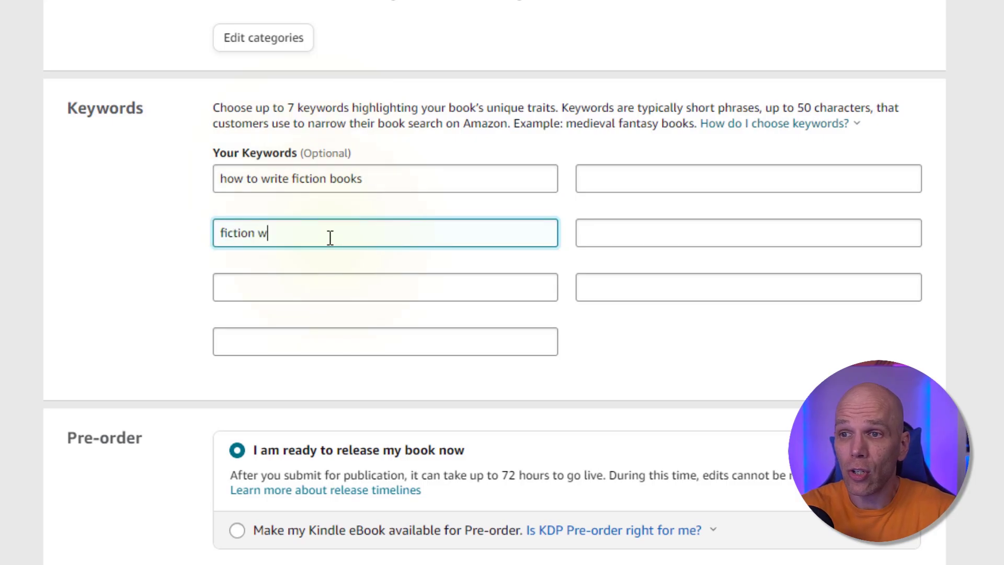
type("riting for begi")
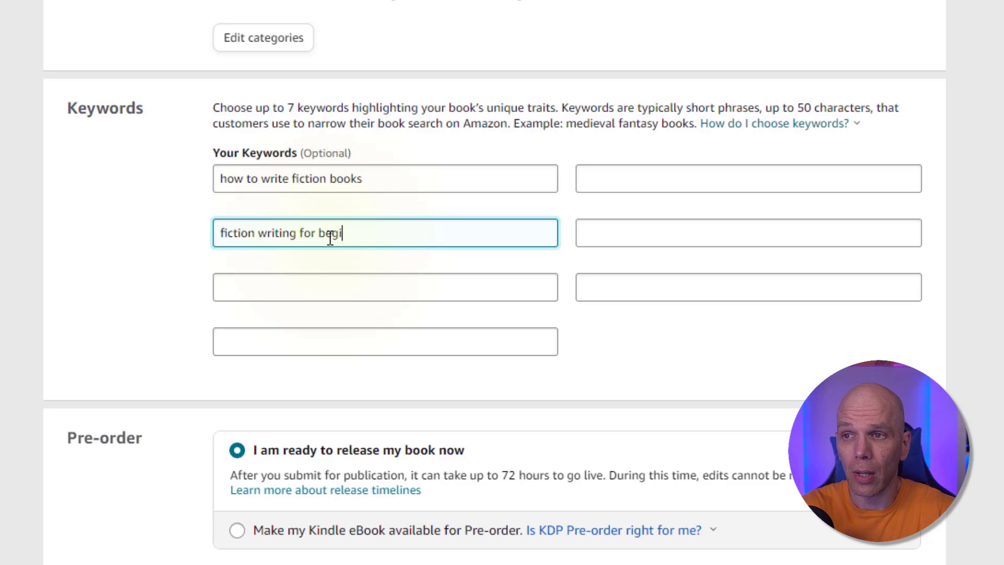
type("nners")
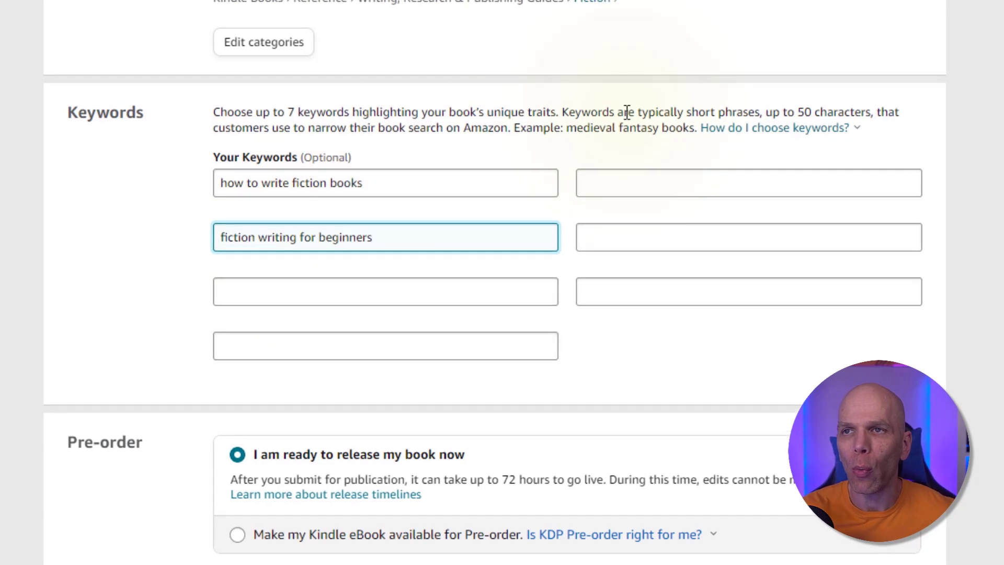
Step: Review the book title, subtitle and description for words already used, and return to the keywords section
scroll(657, 240, "up", 20)
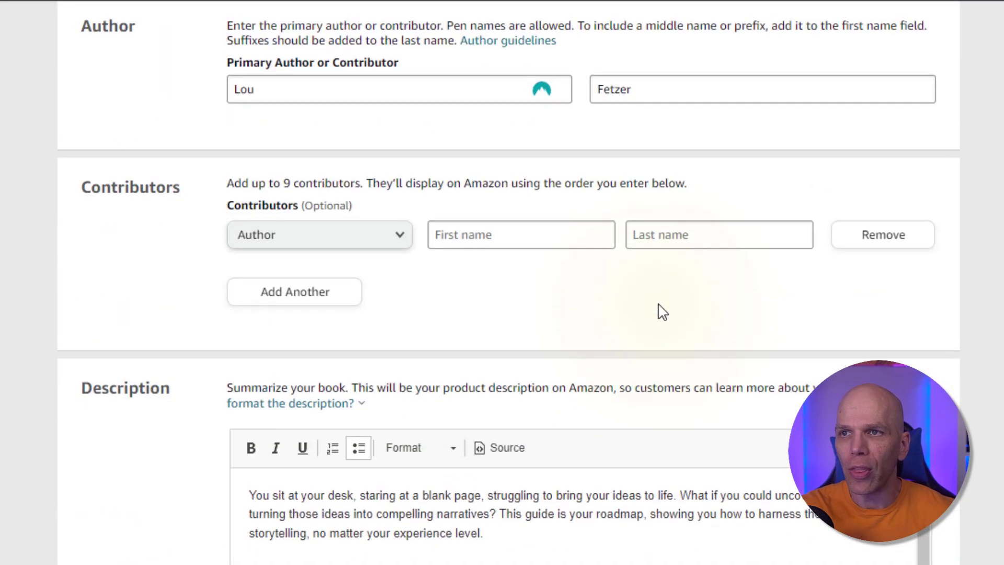
scroll(662, 312, "up", 10)
left_click(295, 102)
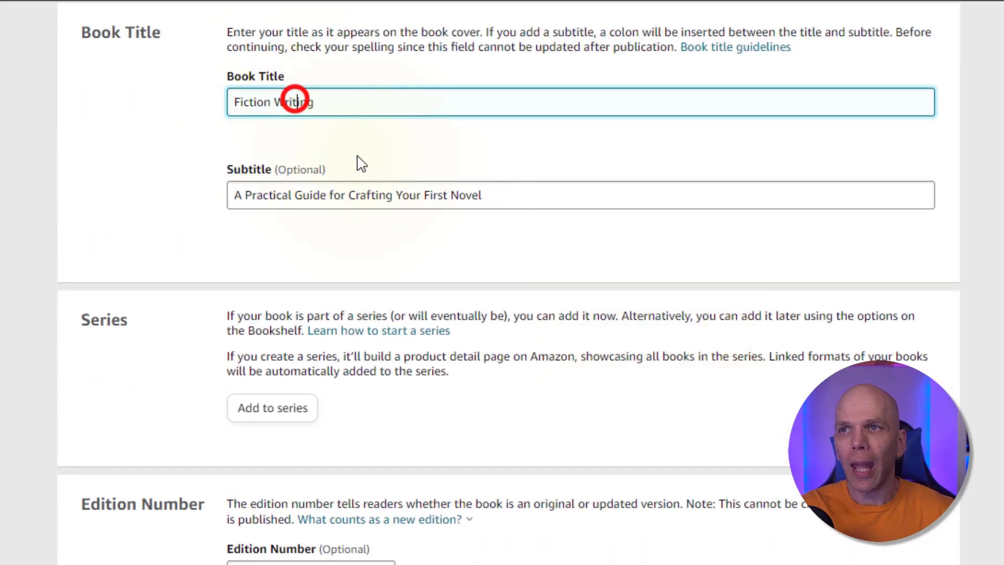
left_click(366, 198)
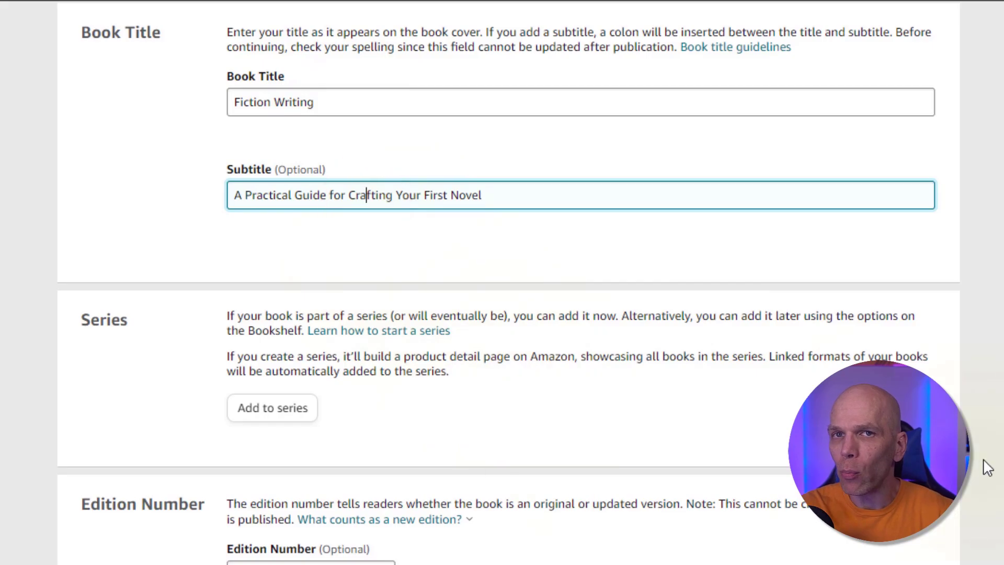
scroll(986, 466, "down", 15)
scroll(509, 283, "down", 15)
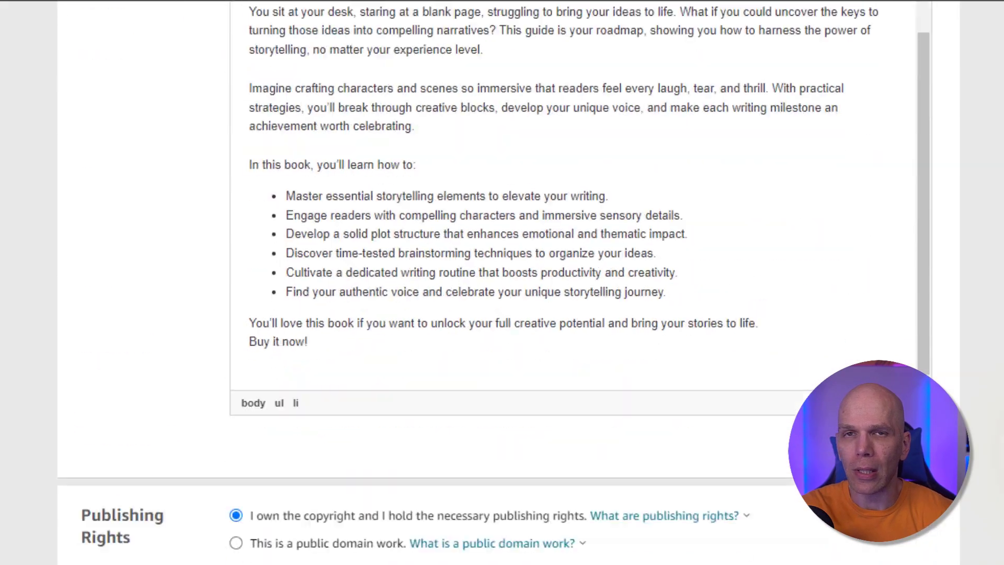
scroll(502, 282, "down", 13)
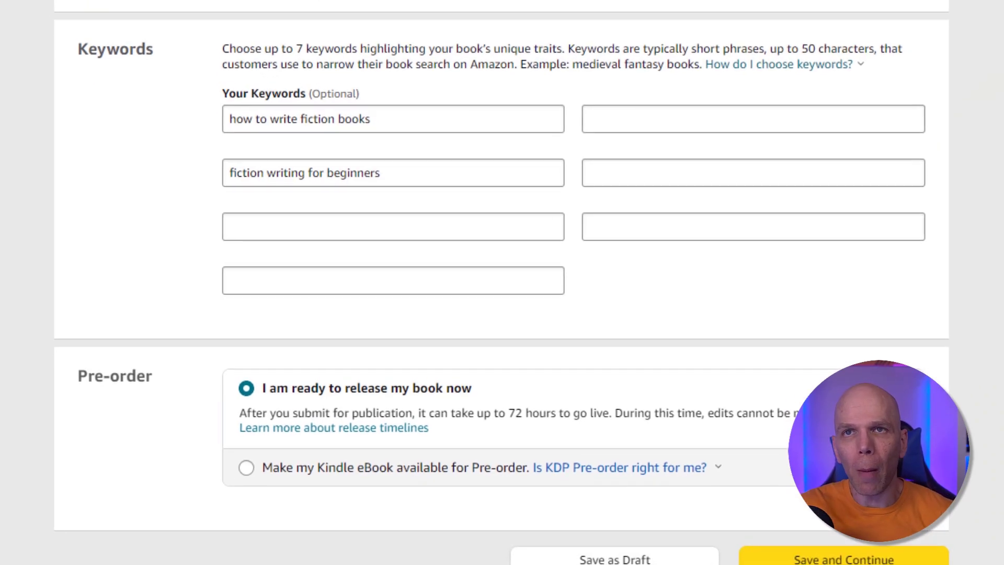
Step: Switch to Dibbly Create and view the Research tool's Amazon Search Term Analysis and In-Depth Book Analysis forms
left_click(63, 12)
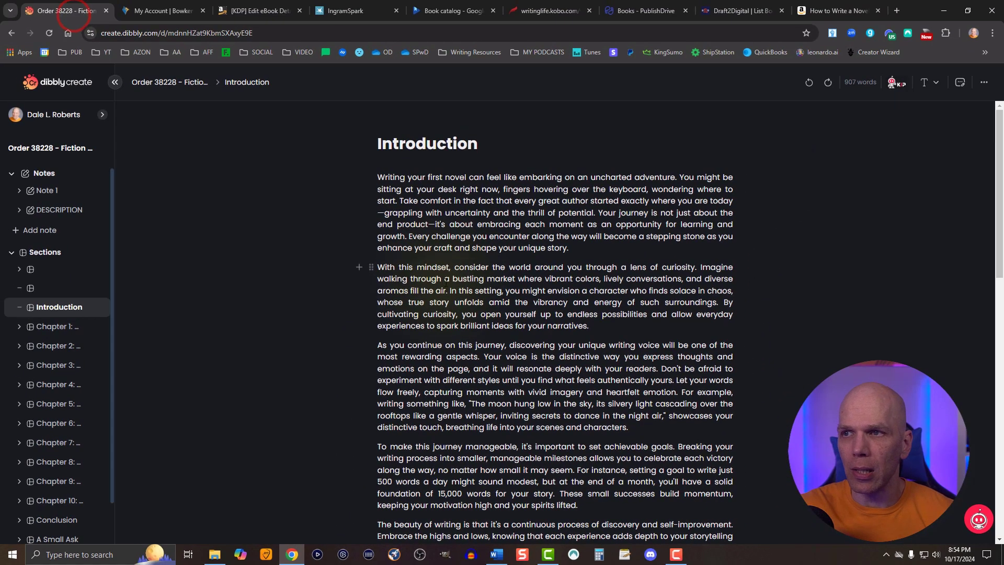
left_click(893, 84)
left_click(784, 215)
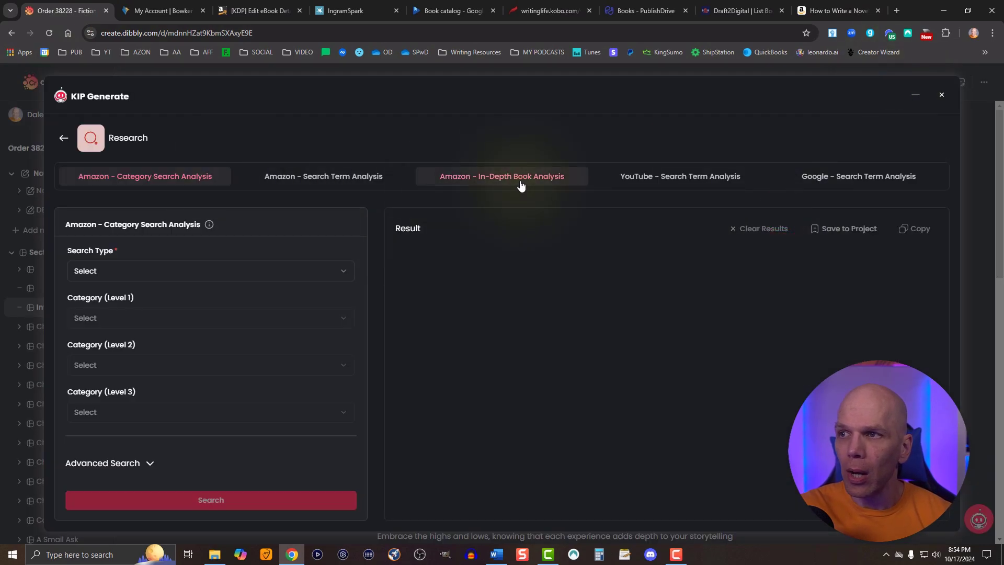
left_click(362, 179)
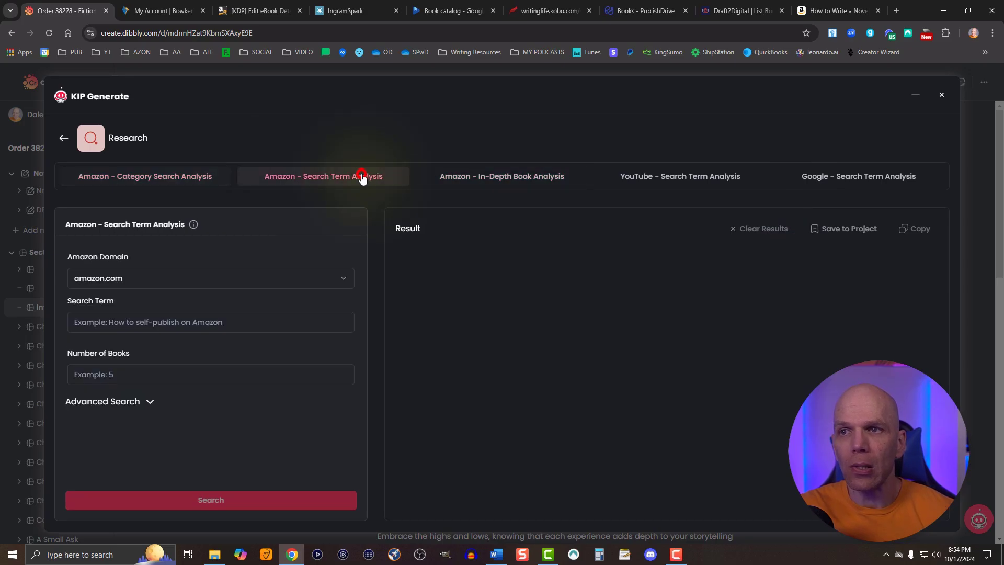
left_click(475, 179)
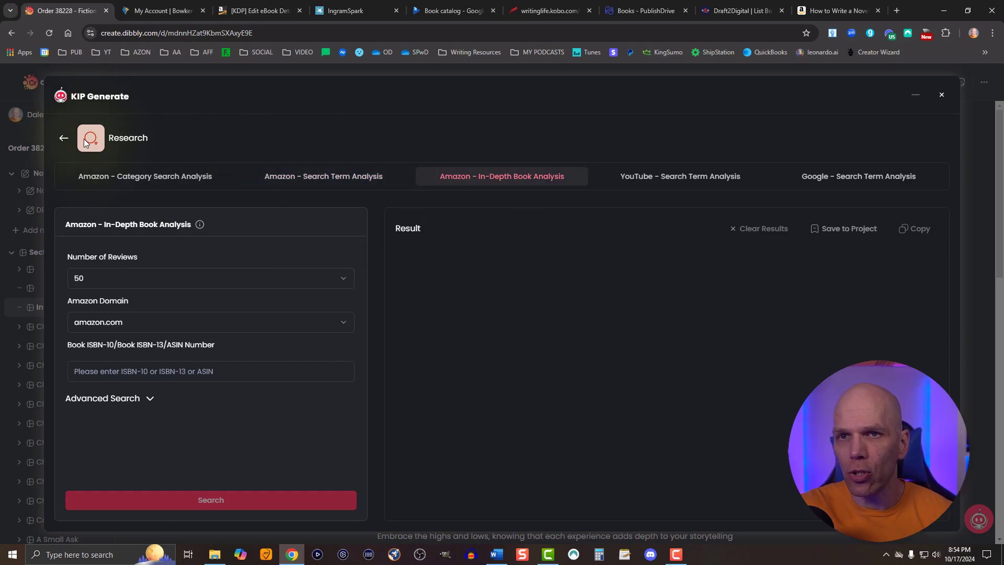
Step: Open the Research tool's history and display the Amazon Search Term Analysis result for "how to write fiction"
left_click(60, 138)
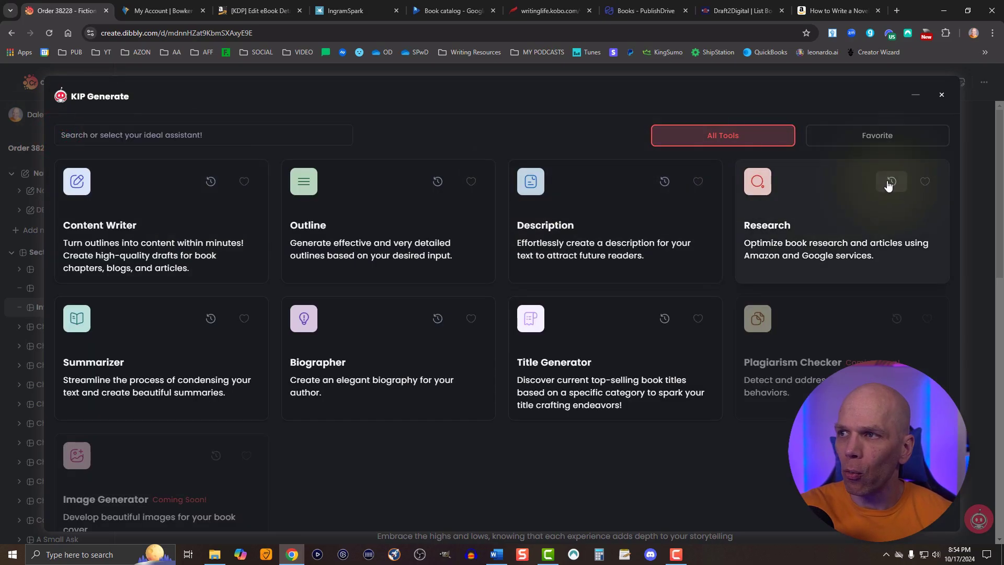
left_click(886, 180)
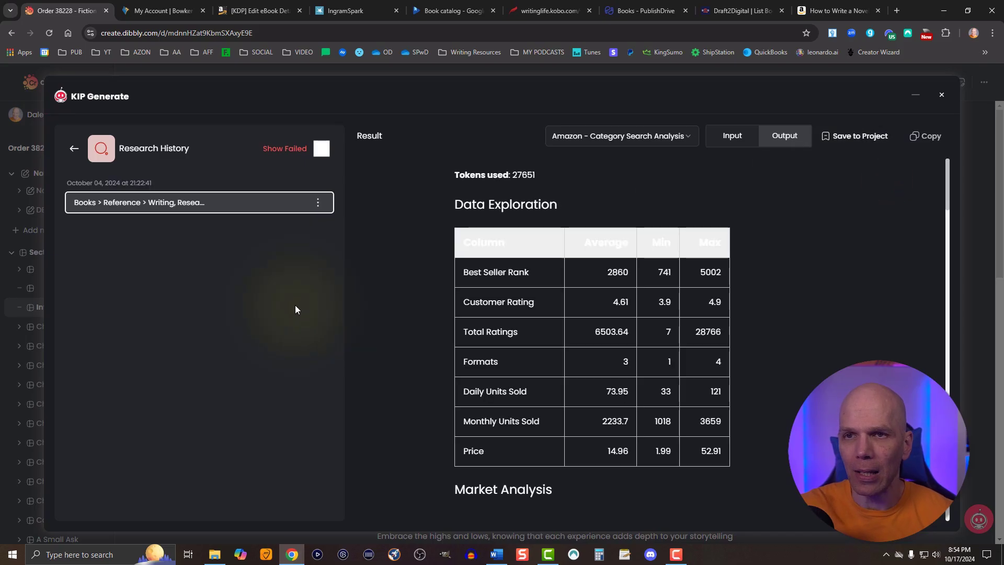
left_click(614, 135)
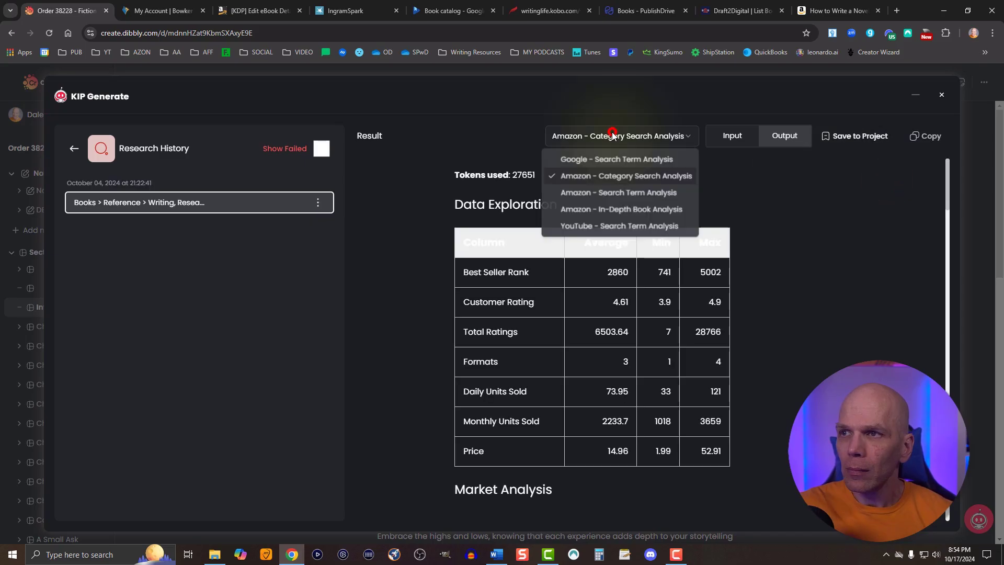
left_click(608, 193)
Step: Find the first book's keyword analysis in the result and examine its short-tailed keywords
scroll(610, 261, "down", 12)
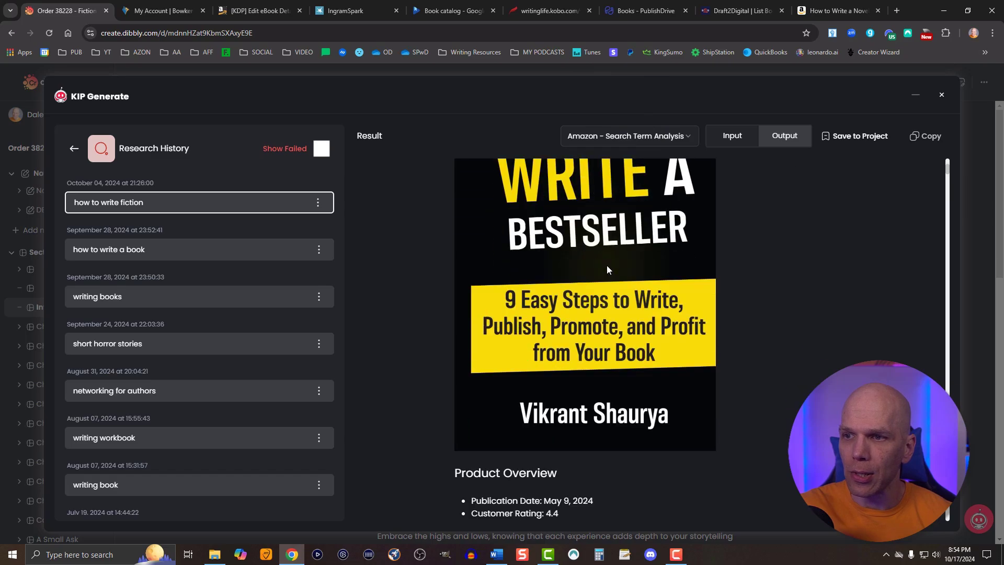
scroll(604, 274, "down", 15)
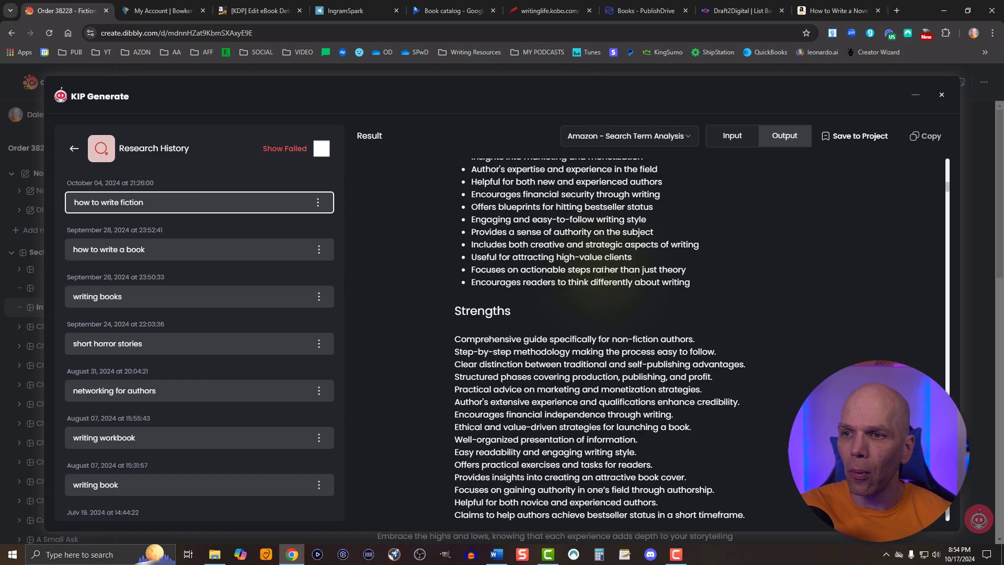
scroll(601, 277, "down", 4)
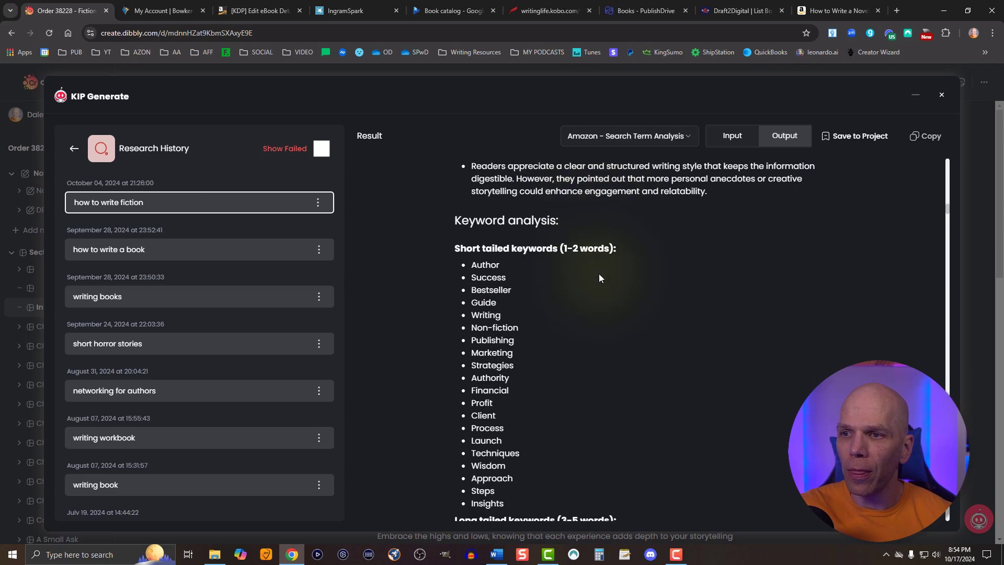
left_click_drag(476, 234, 519, 473)
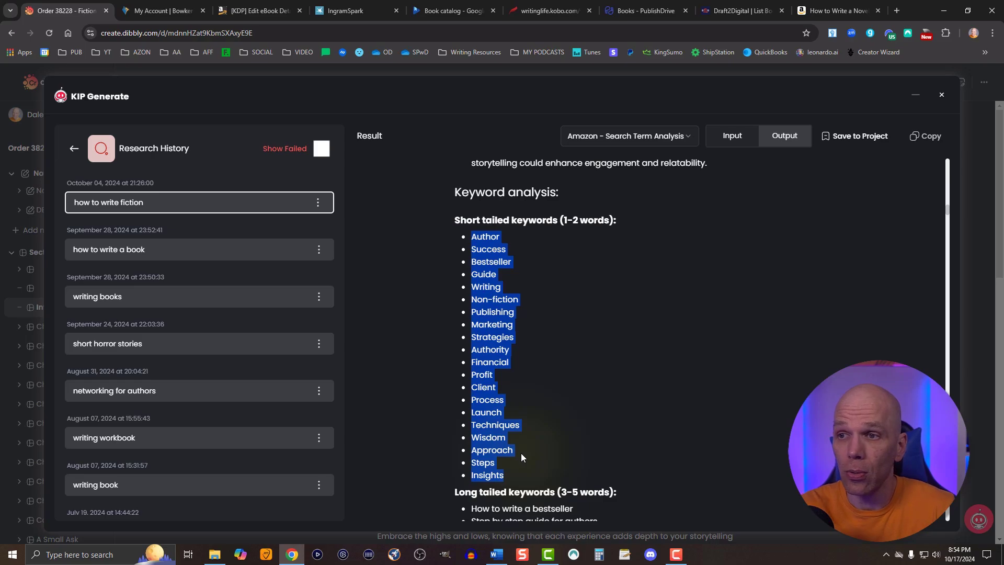
left_click(484, 237)
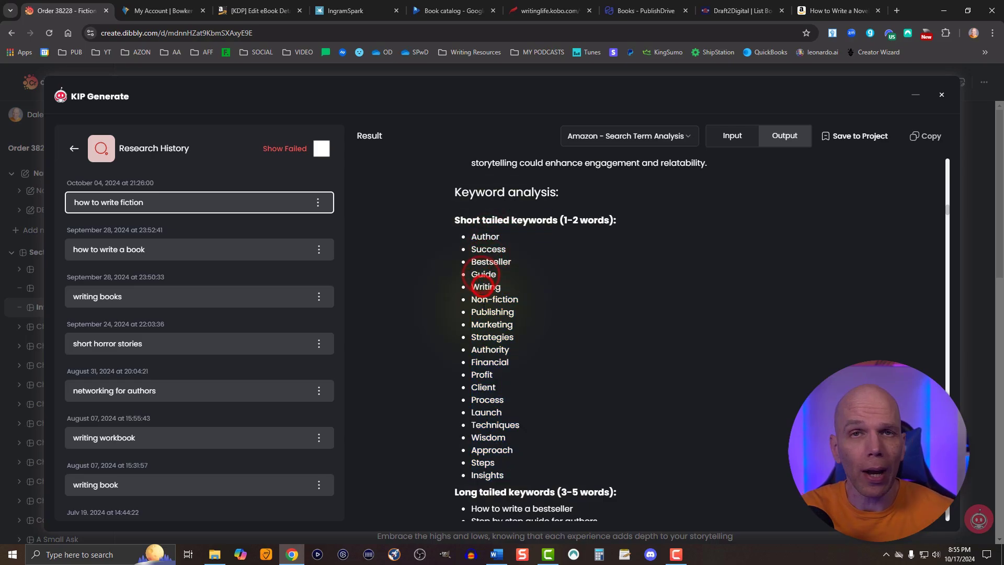
Step: Examine the long-tailed keywords of three to five words for phrases that suit the book
scroll(489, 332, "down", 3)
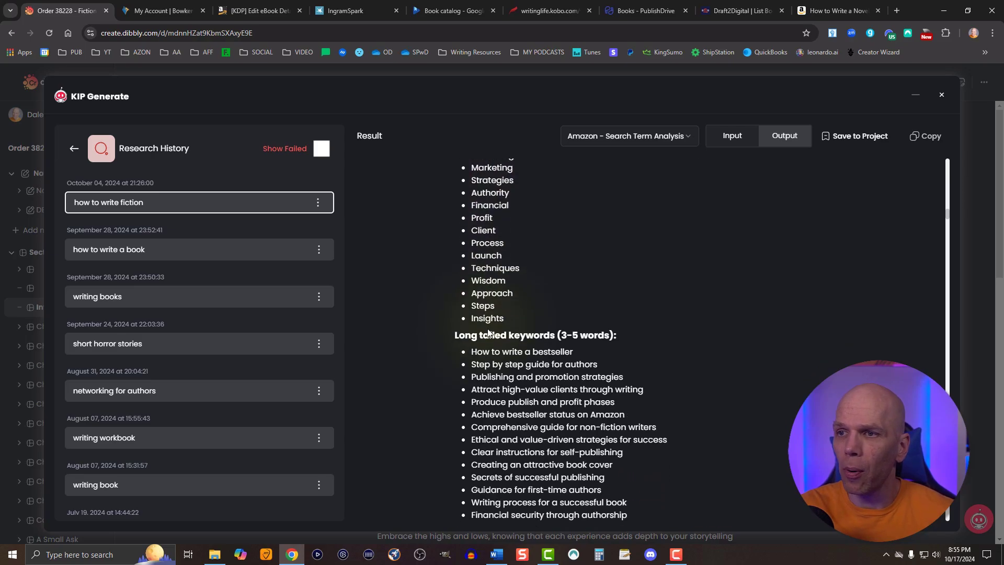
scroll(489, 333, "down", 2)
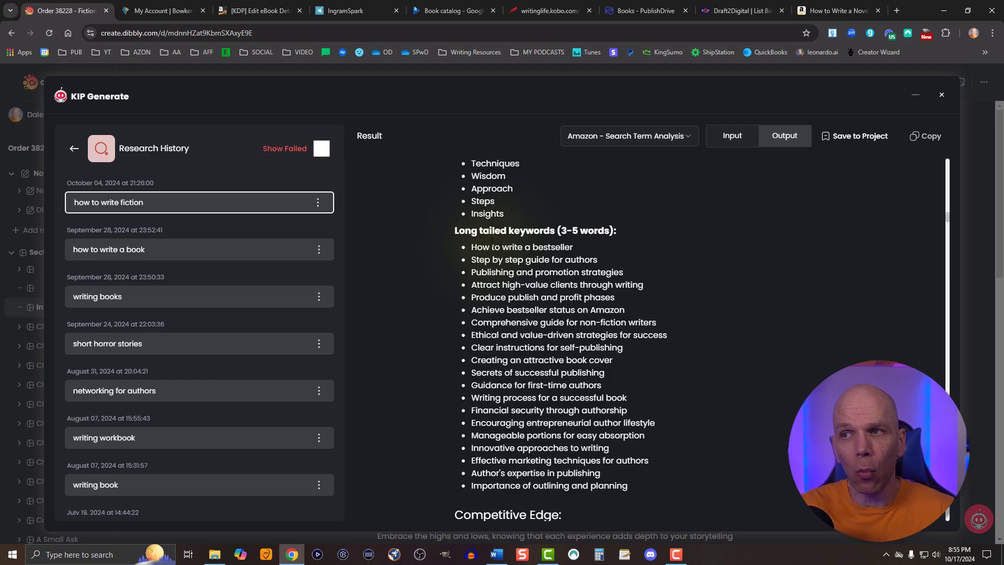
left_click_drag(473, 246, 598, 261)
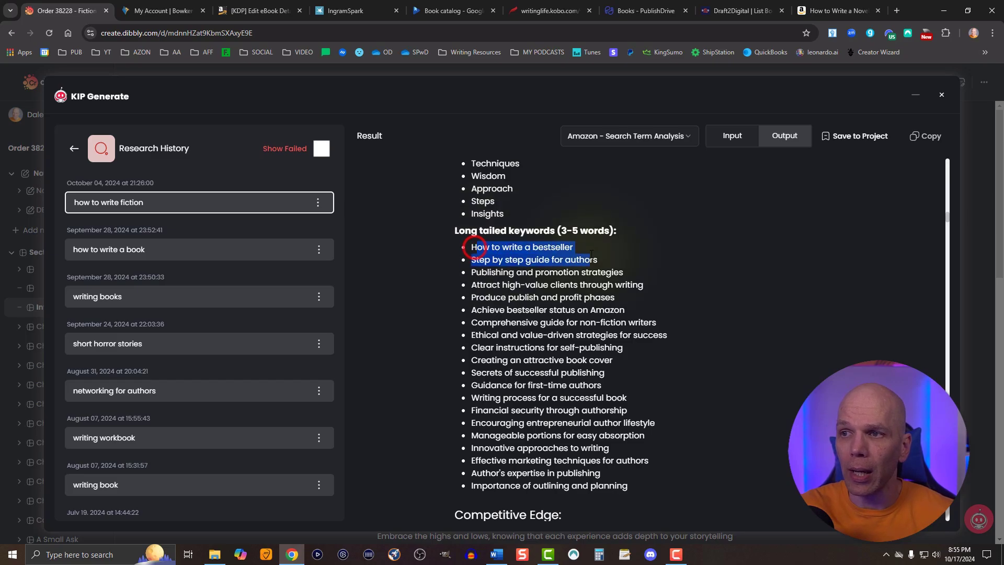
left_click(560, 256)
left_click_drag(471, 260, 597, 260)
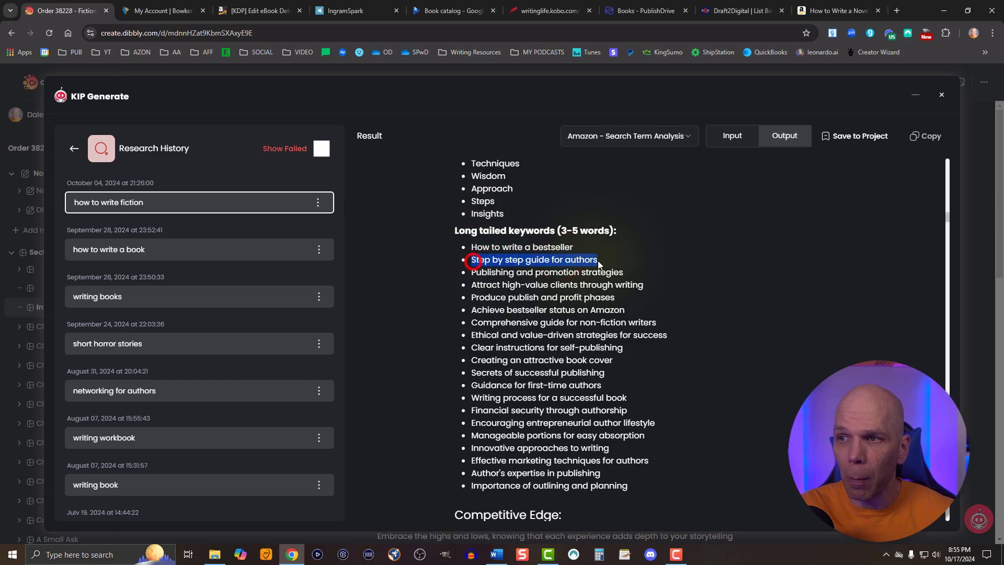
left_click_drag(475, 274, 639, 279)
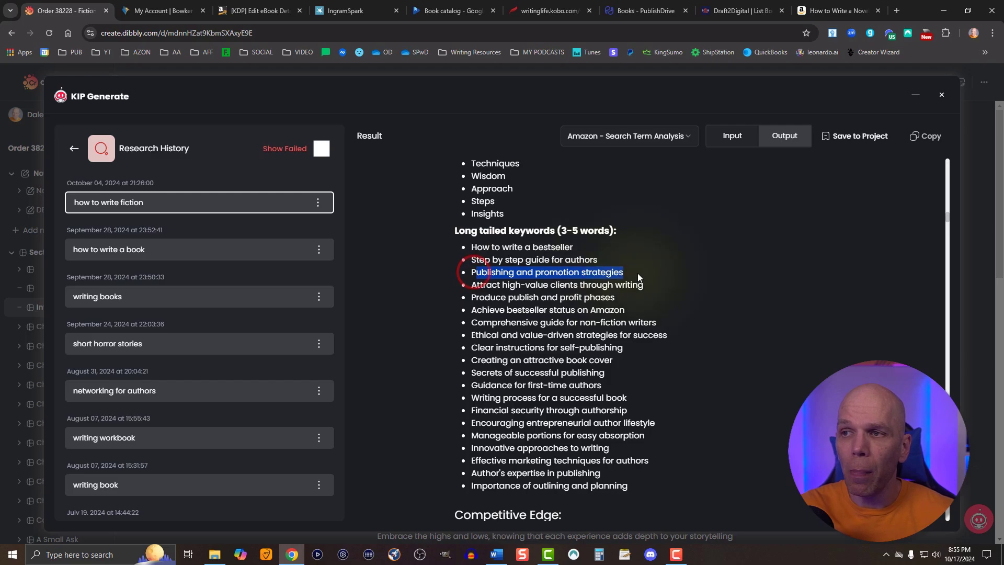
left_click(619, 271)
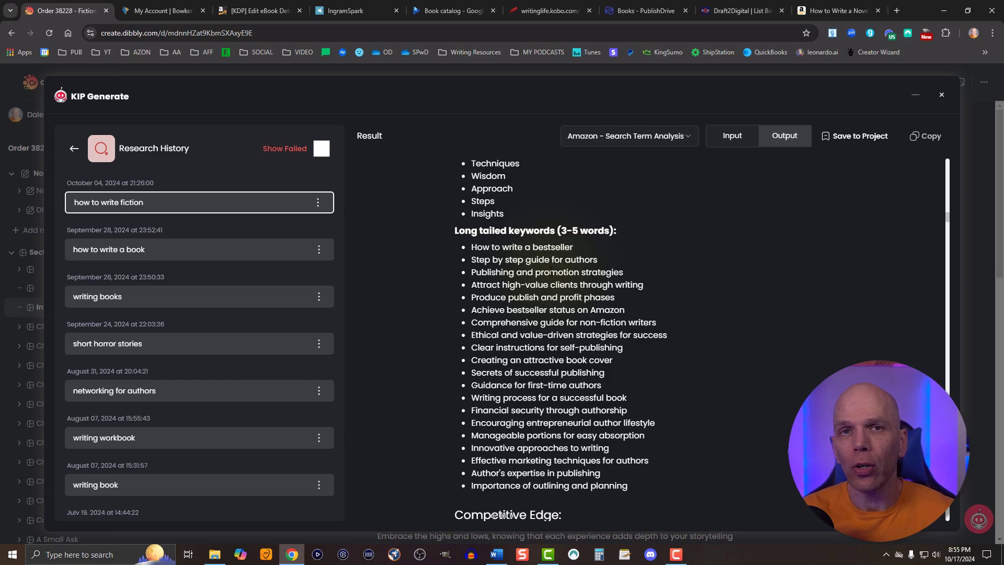
Step: Open amazon.com in a new incognito window
key("ctrl+shift+n")
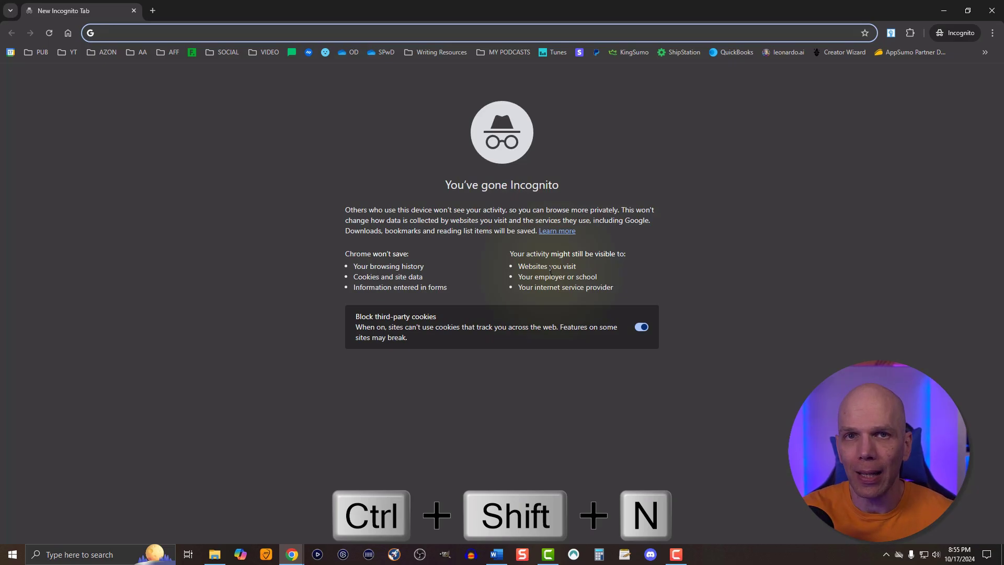
type("amazon.com")
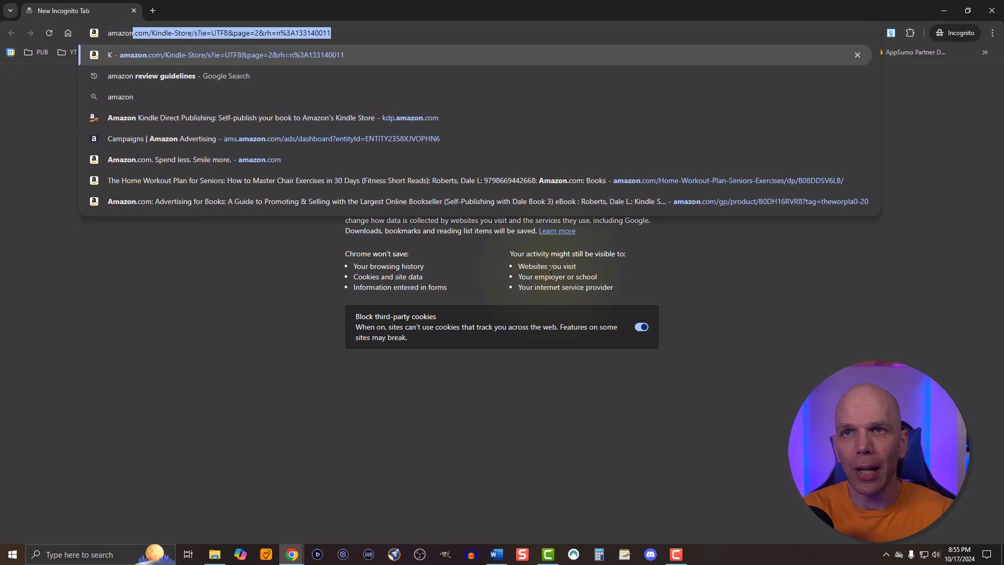
key("Return")
Step: Restrict the Amazon search to the Kindle Store department and get the search field ready for a keyword
left_click(197, 79)
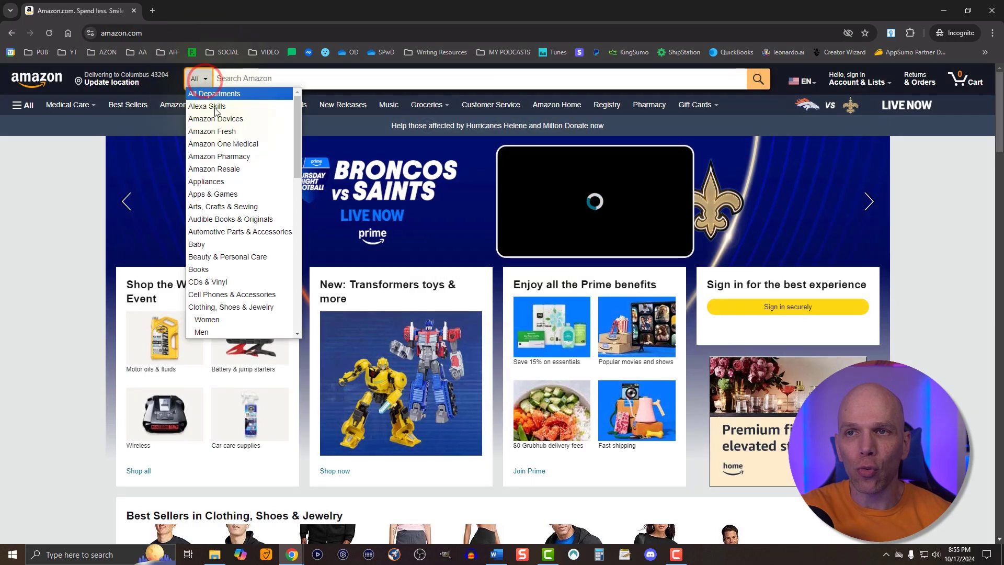
scroll(225, 255, "down", 6)
scroll(217, 252, "up", 5)
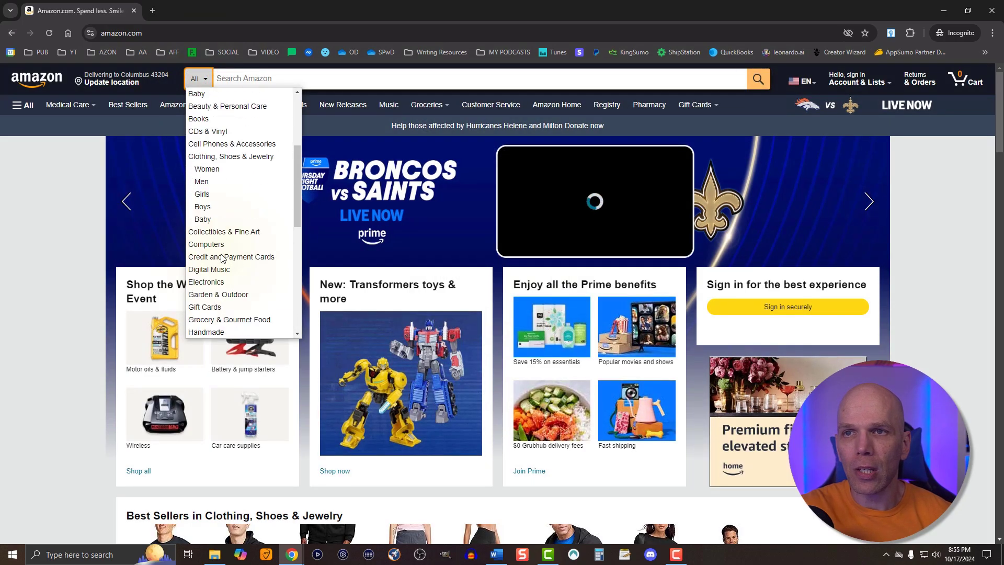
scroll(217, 252, "down", 5)
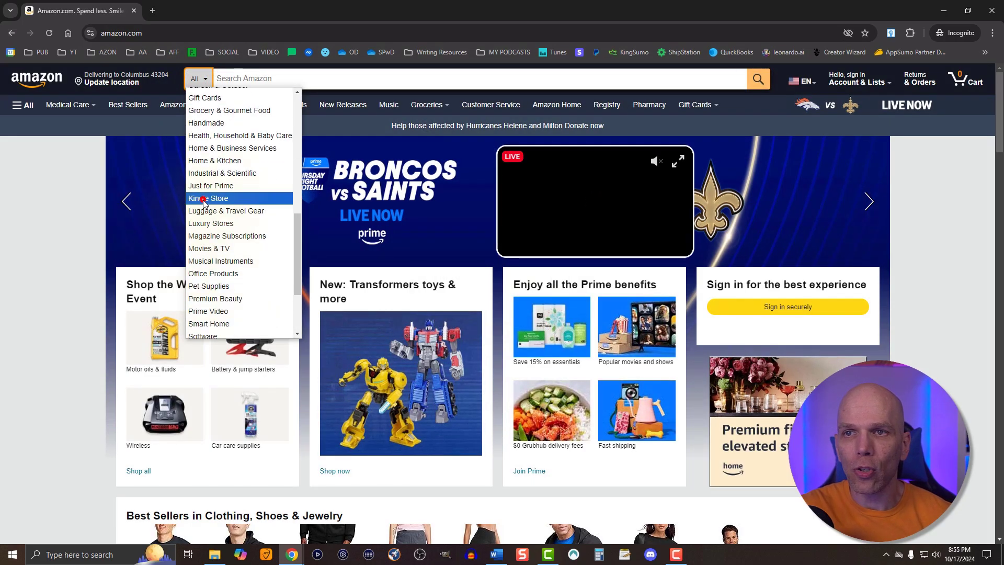
left_click(203, 199)
left_click(258, 80)
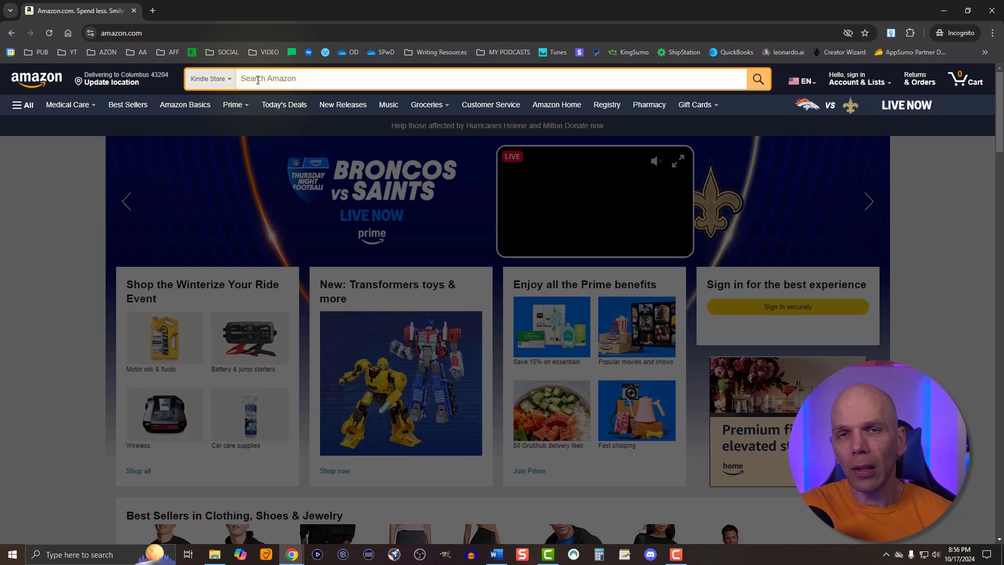
Step: Switch back to Dibbly Create and copy the long-tailed keyword "How to write a bestseller"
mouse_move(292, 555)
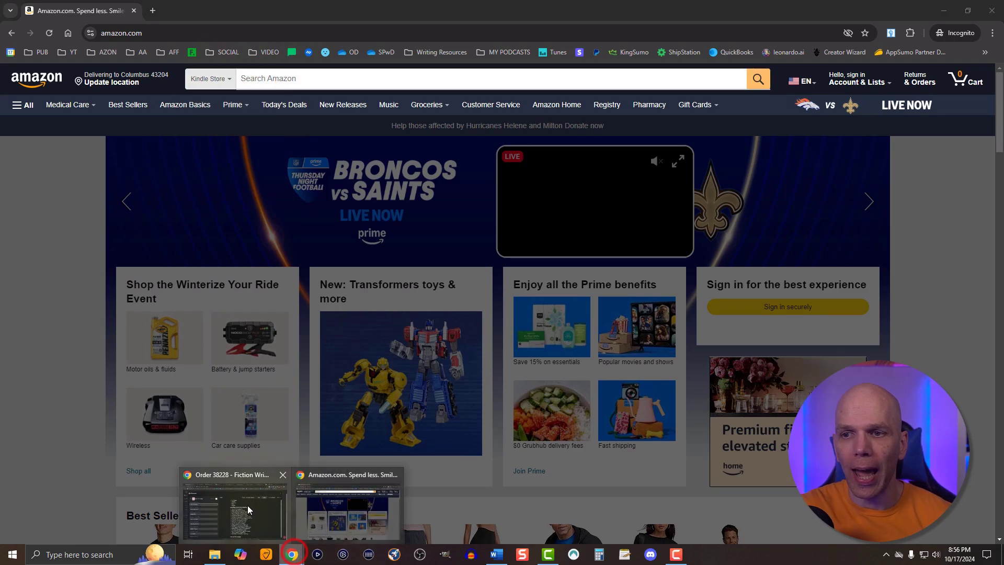
left_click(246, 504)
left_click_drag(472, 246, 586, 249)
key("ctrl+c")
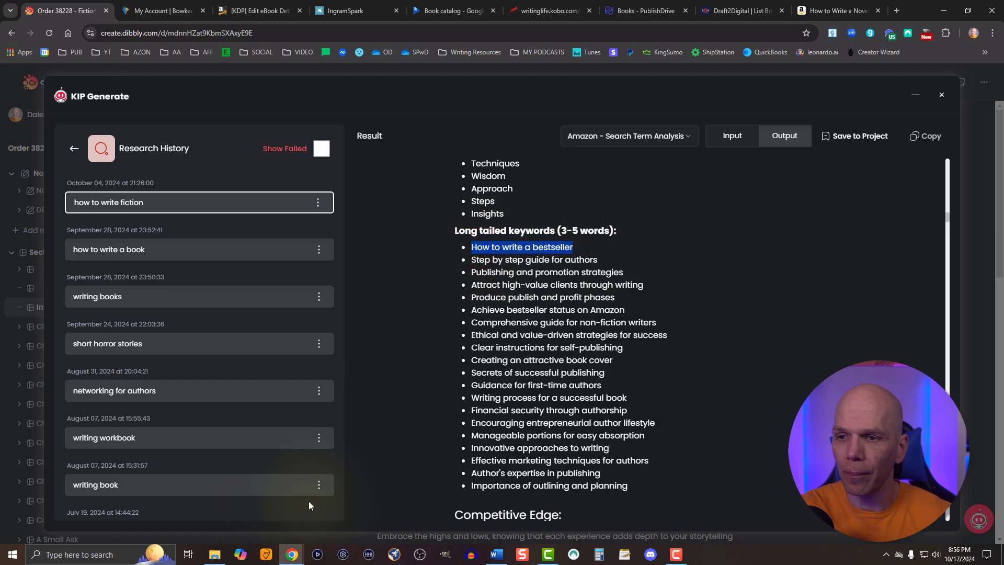
Step: Switch to the incognito Amazon window and search the Kindle Store for "How to write a bestseller"
left_click(286, 558)
left_click(340, 506)
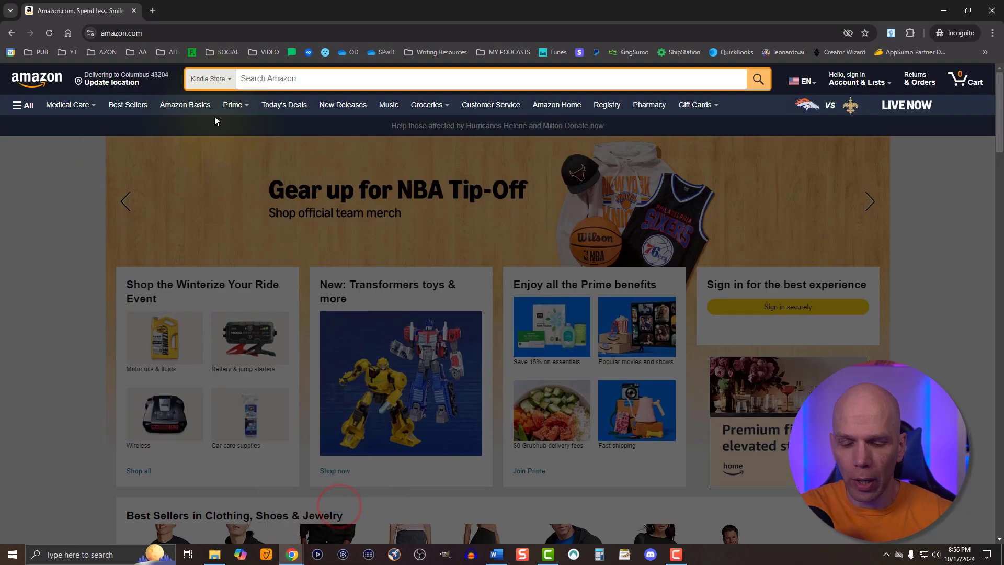
key("ctrl+v")
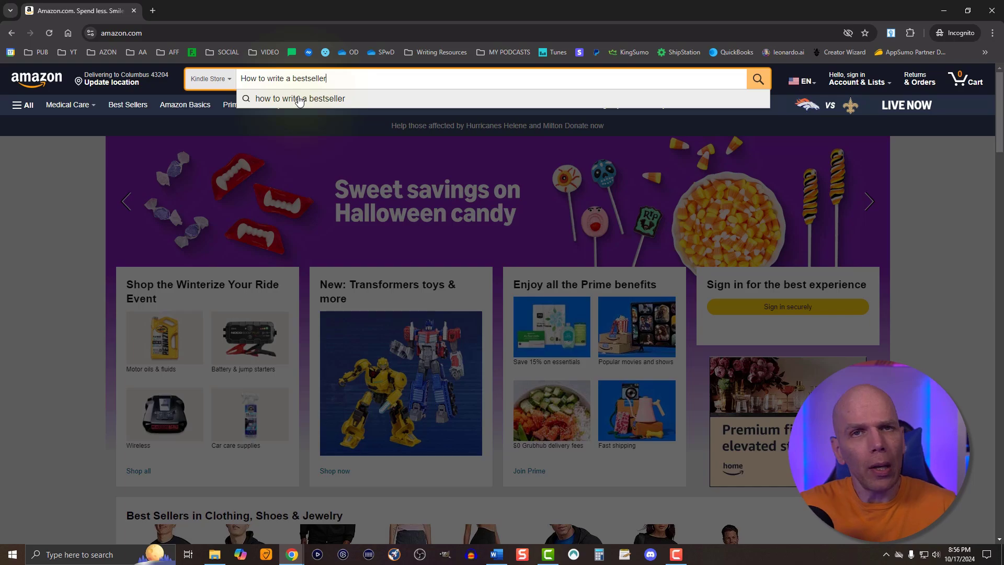
key("Return")
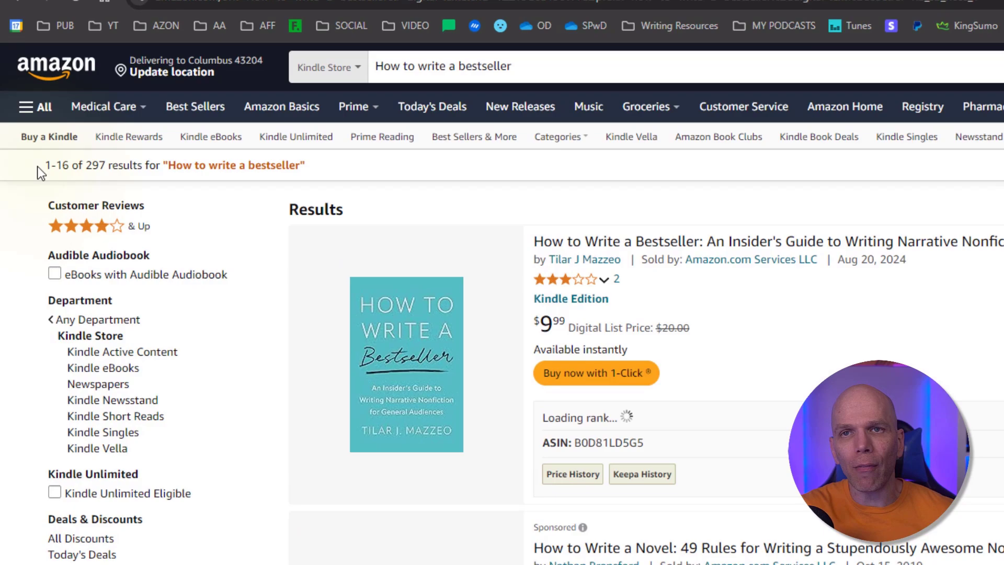
Step: Examine the number of search results and the competing books' relevance and Kindle Store sales ranks, ending back at the start of the results
left_click_drag(37, 166, 114, 169)
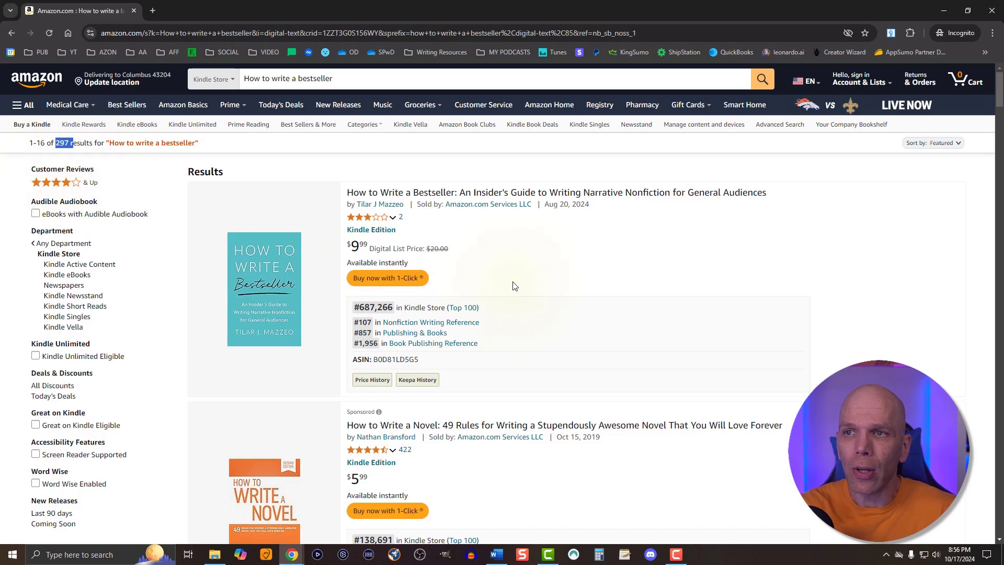
scroll(511, 285, "down", 3)
scroll(505, 301, "down", 6)
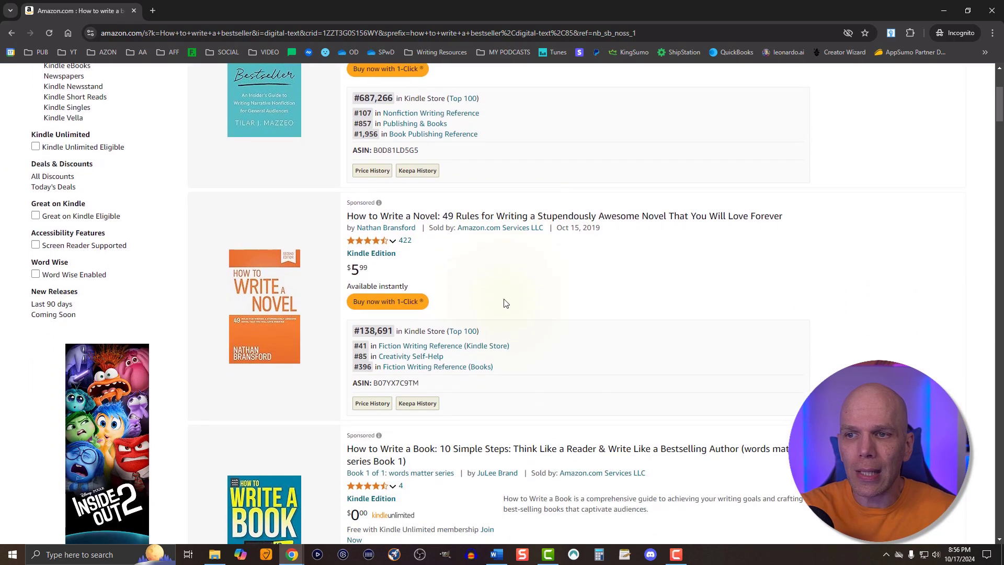
scroll(504, 310, "down", 4)
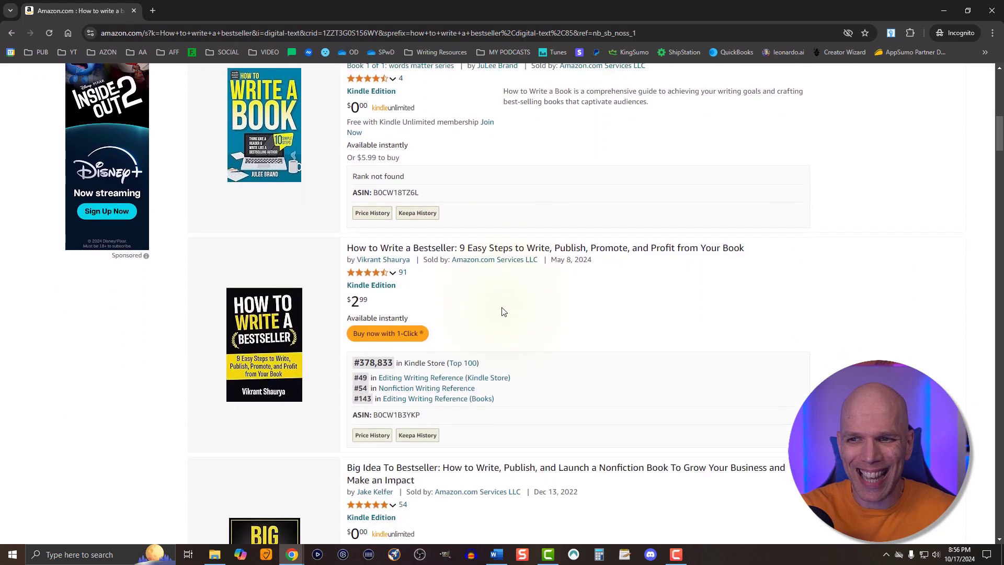
scroll(500, 318, "down", 4)
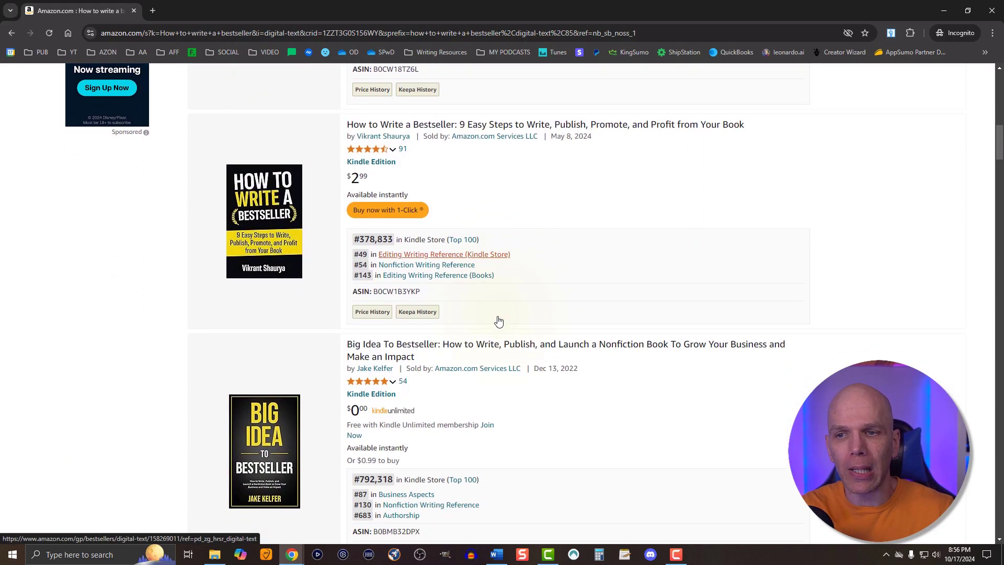
scroll(498, 320, "down", 4)
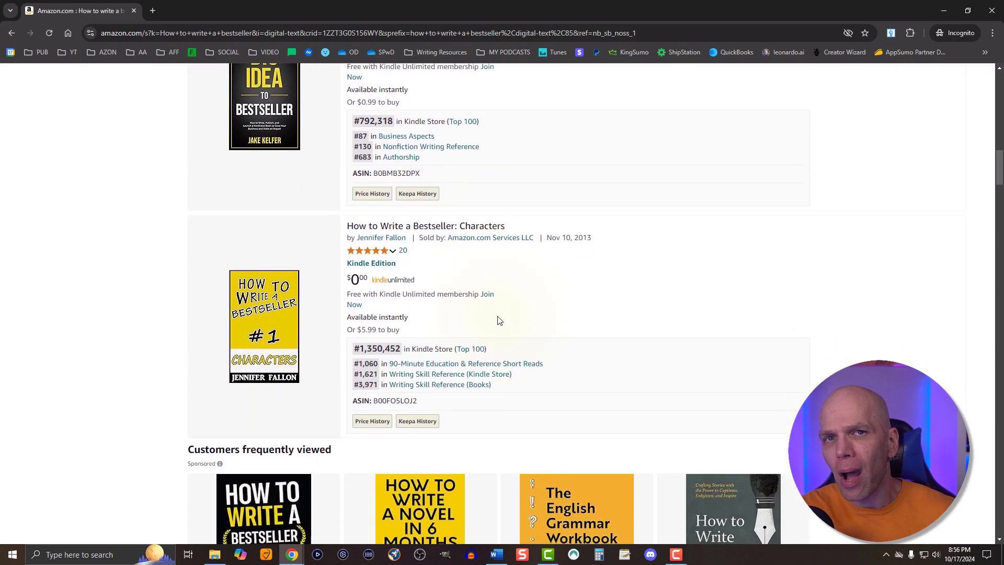
scroll(498, 321, "down", 9)
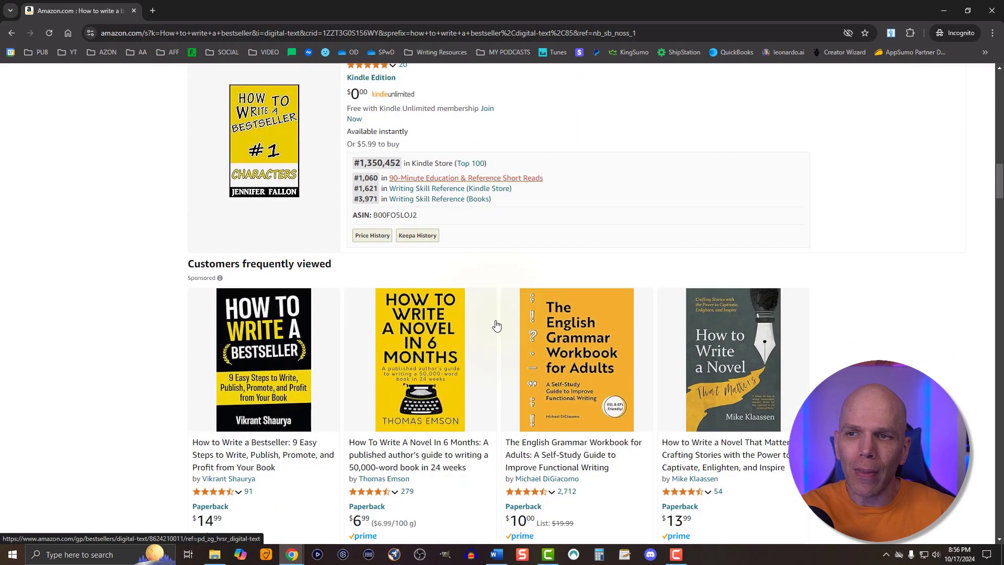
scroll(497, 326, "down", 3)
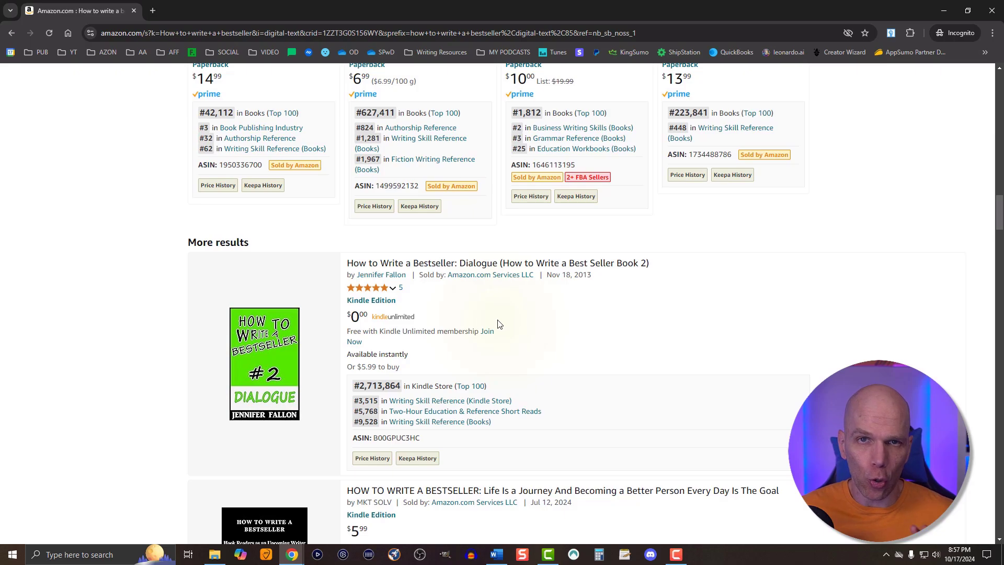
scroll(498, 324, "up", 6)
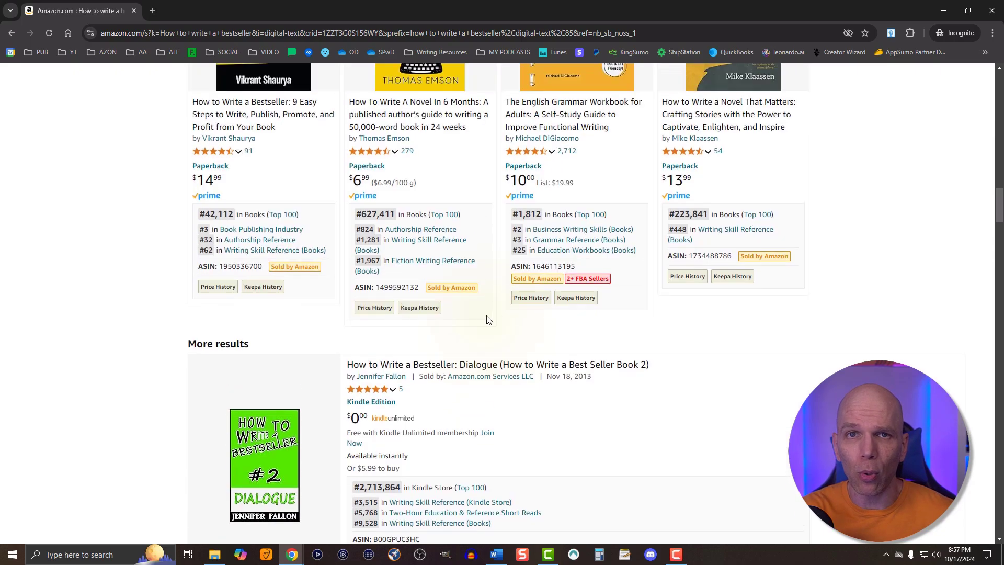
scroll(489, 324, "down", 4)
scroll(489, 325, "up", 4)
scroll(492, 327, "up", 8)
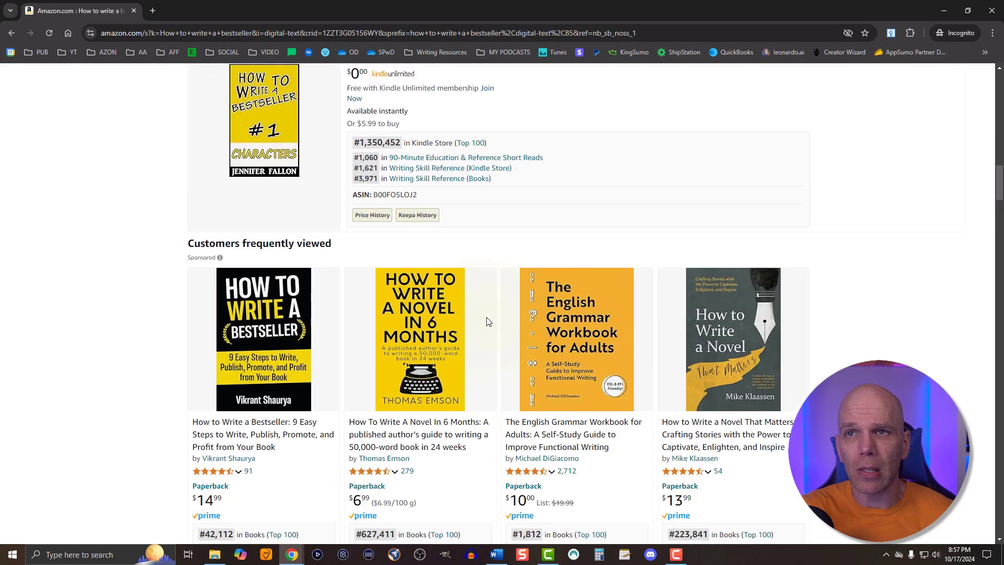
scroll(998, 154, "up", 15)
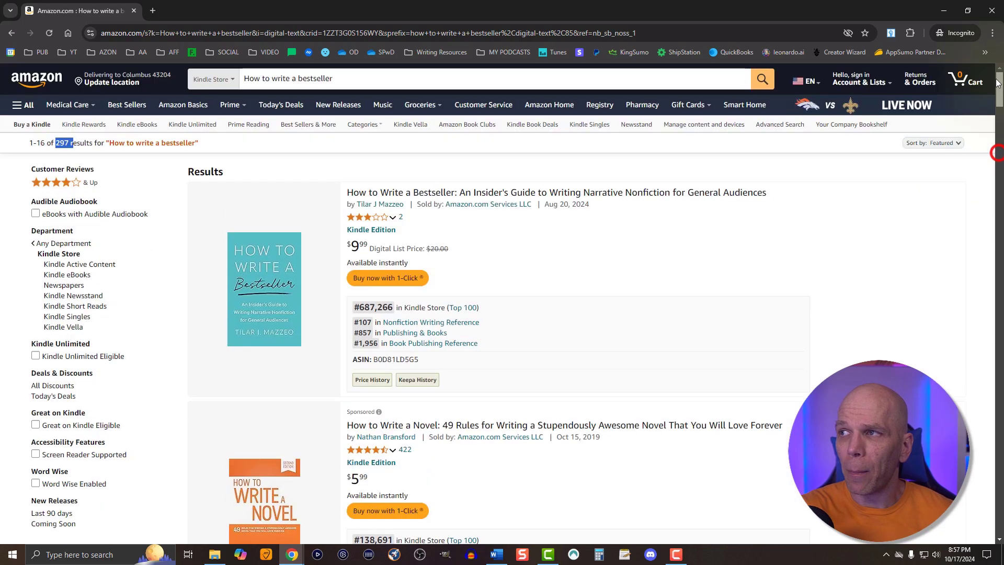
Step: Search the Kindle Store for "fiction writing" and examine the number of results and the competing books
left_click(339, 79)
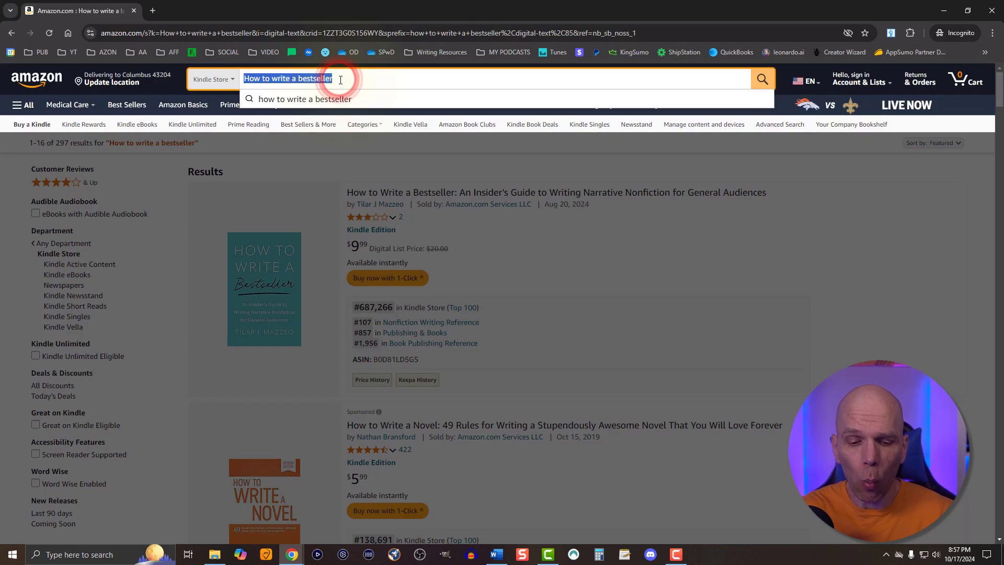
type("fiction ")
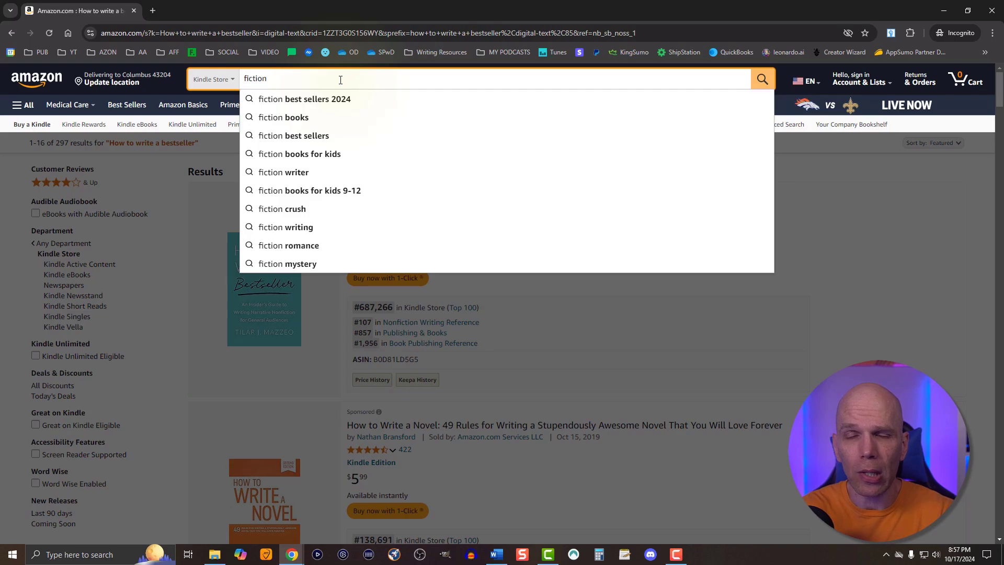
type("writing")
key("Return")
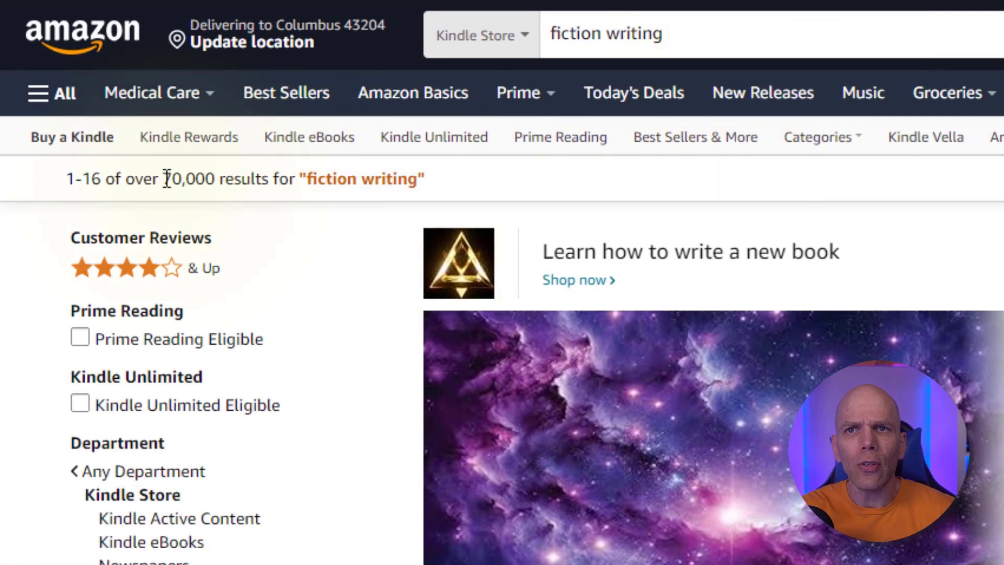
left_click_drag(165, 179, 212, 181)
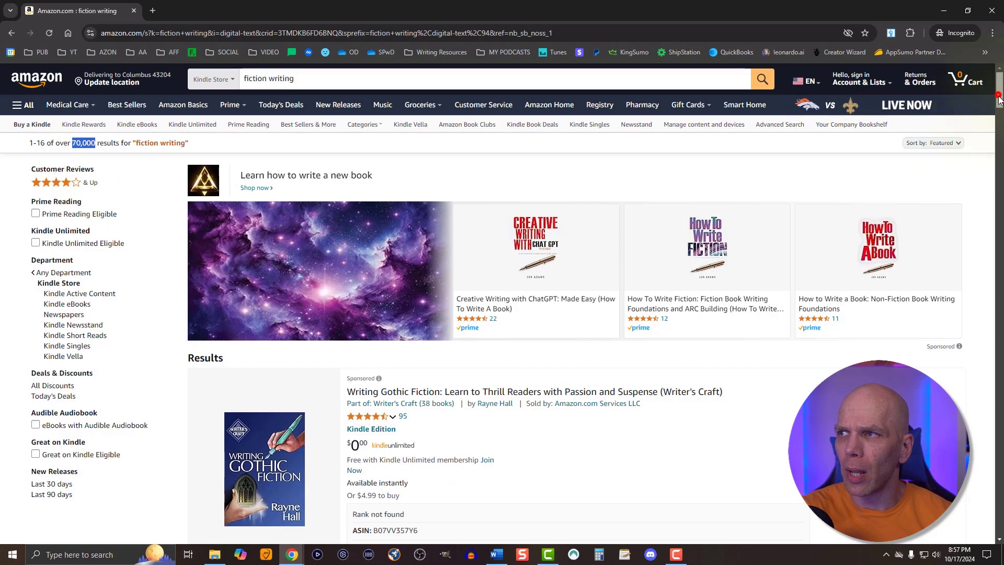
left_click_drag(999, 97, 998, 192)
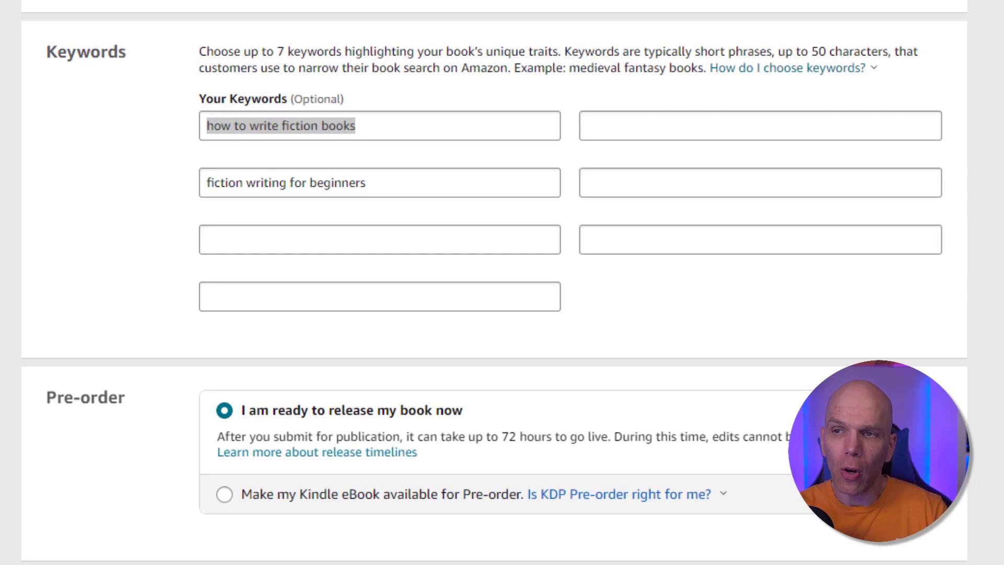
Step: In the KDP eBook details, replace the first keyword with "book writing help", without list numbering and with a lowercase initial
triple_click(324, 124)
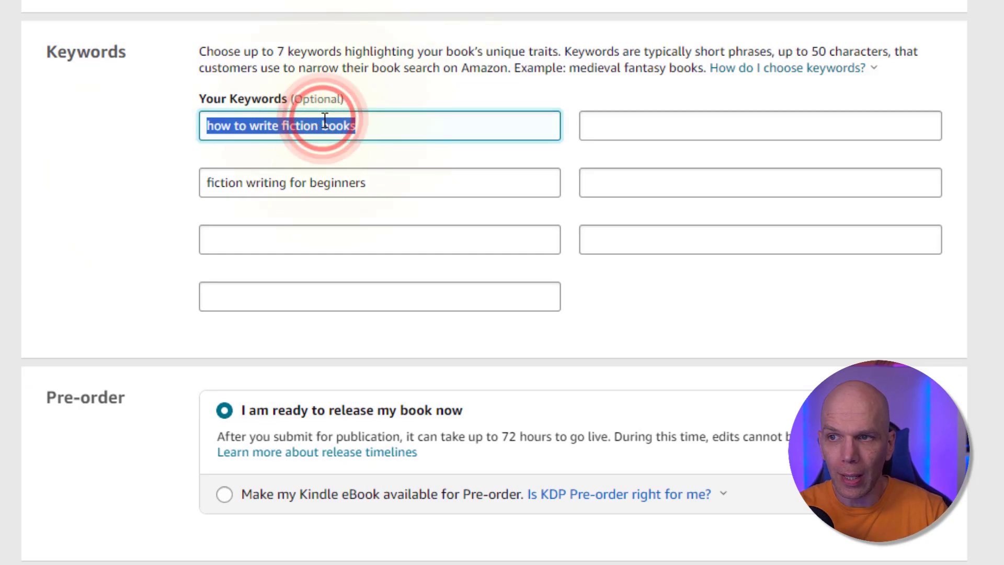
type("1.\tBook writing help")
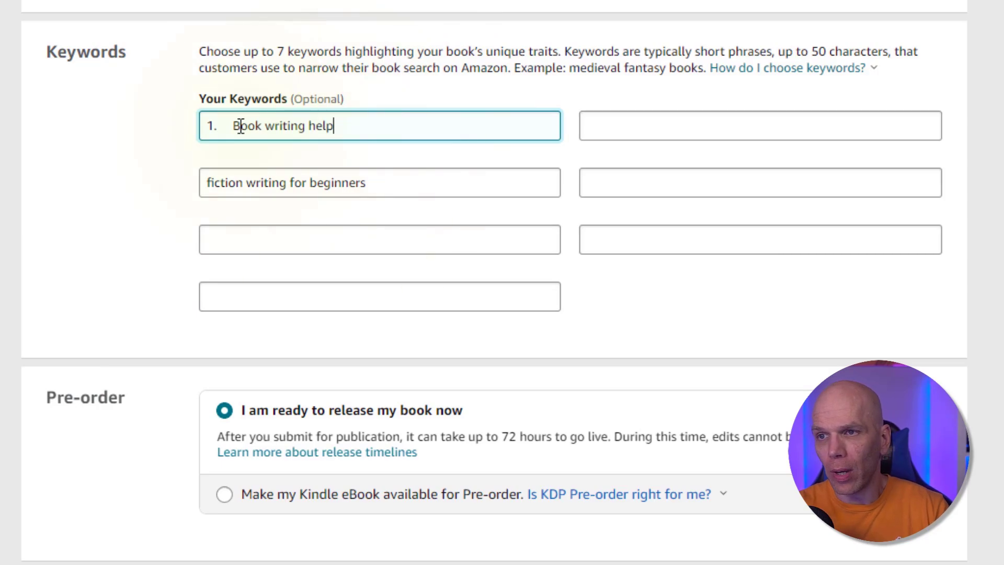
left_click_drag(241, 126, 207, 125)
type("b")
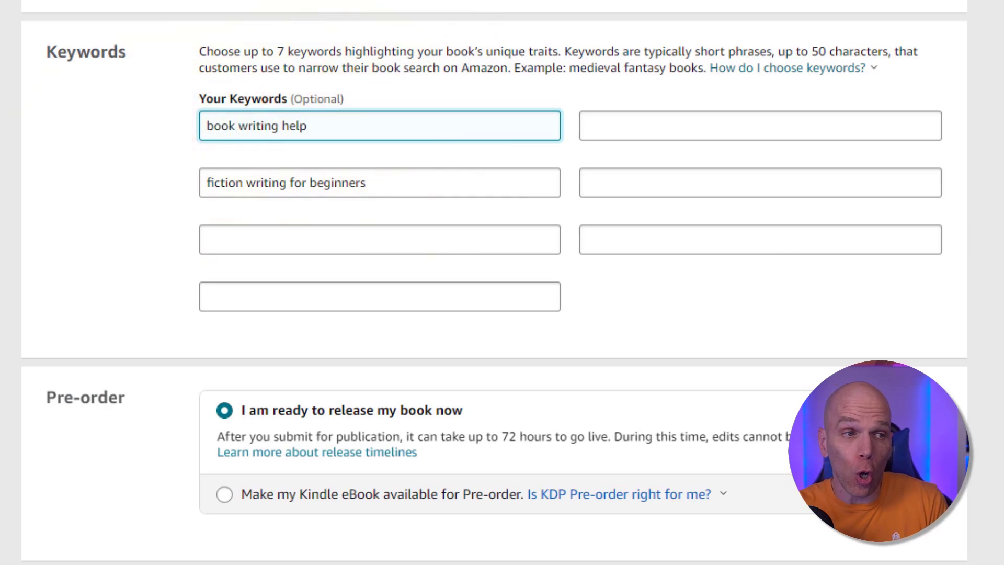
scroll(495, 282, "down", 1)
scroll(494, 282, "up", 1)
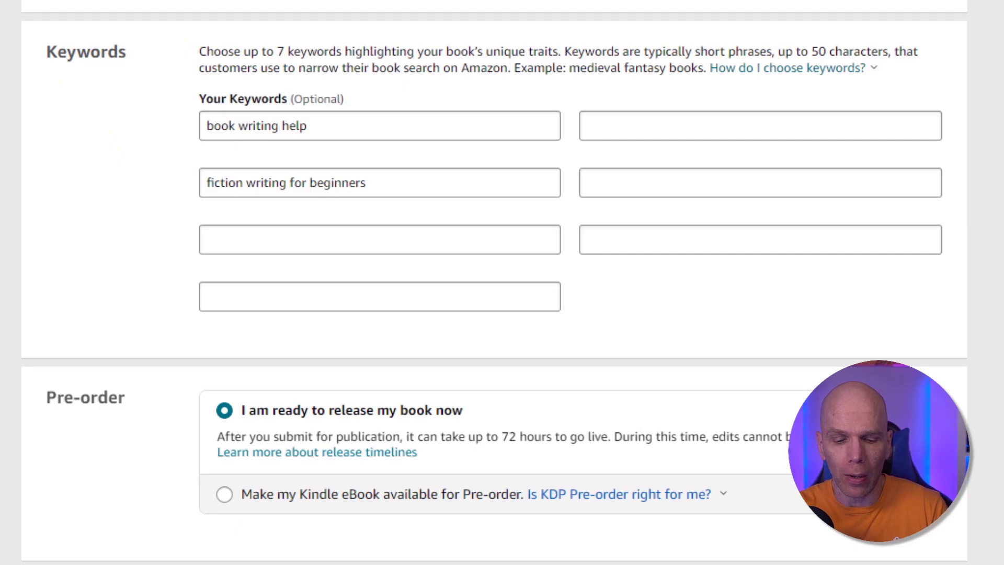
Step: Replace the keyword "fiction writing for beginners" with "How to write a book"
triple_click(321, 181)
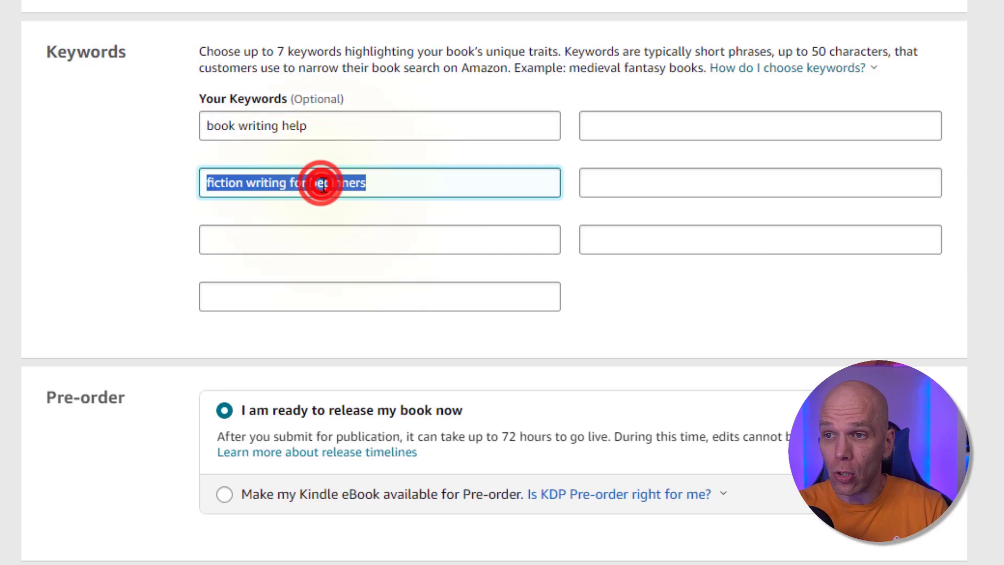
type("How to write a book")
scroll(494, 283, "down", 1)
scroll(494, 282, "up", 1)
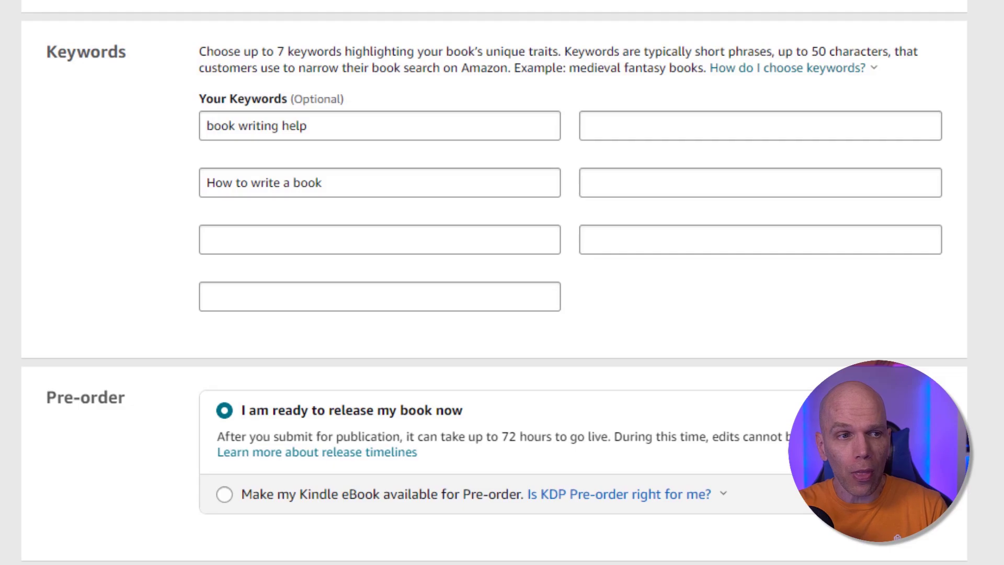
Step: Fill the two empty keyword fields below "How to write a book" with "Writing new adult fiction" and "Books about writing"
left_click(258, 240)
type("Writing new adult fiction")
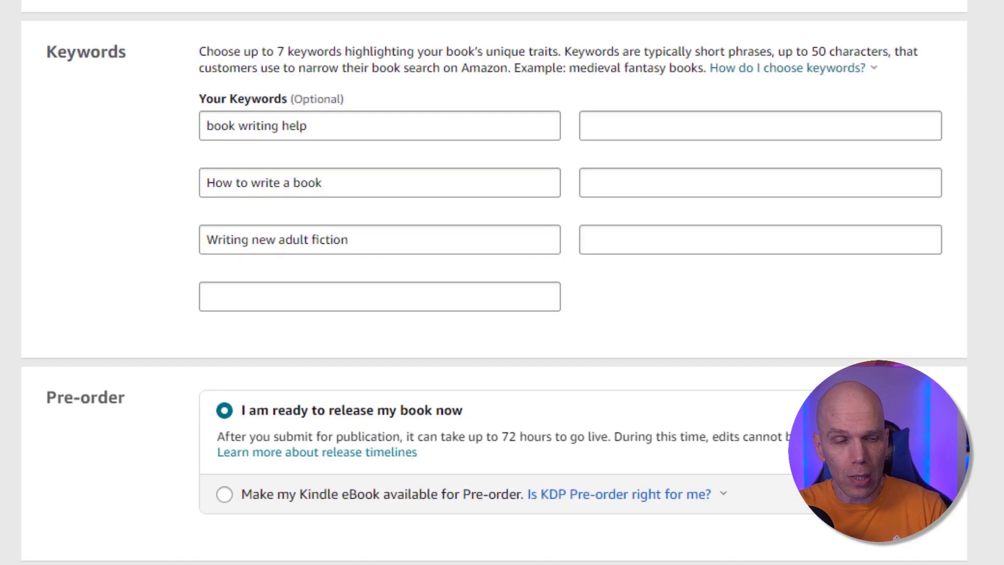
left_click(272, 309)
type("Books about writing")
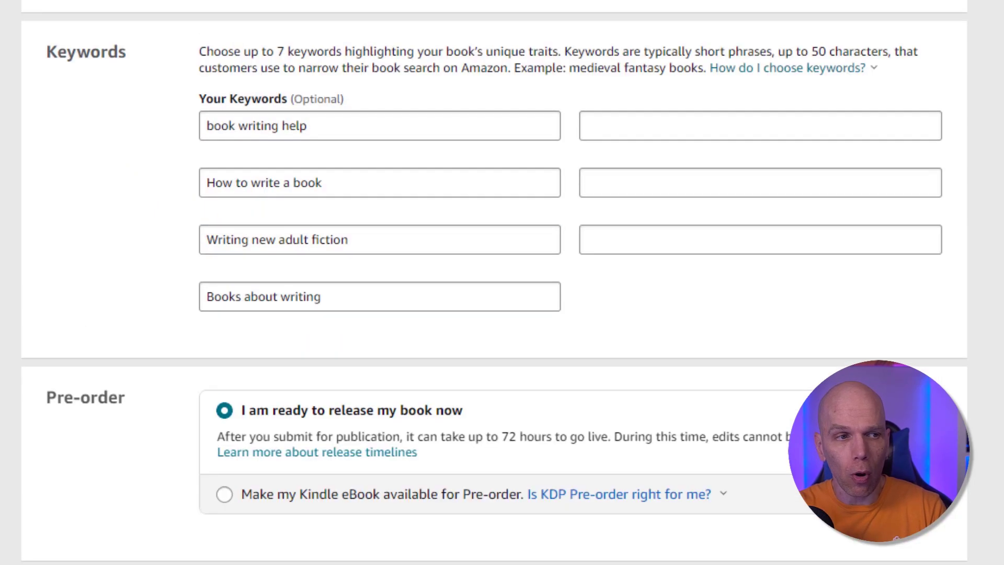
Step: Fill the three remaining keyword fields with "author", "Character development" and "Storytelling techniques"
left_click(600, 138)
type("author")
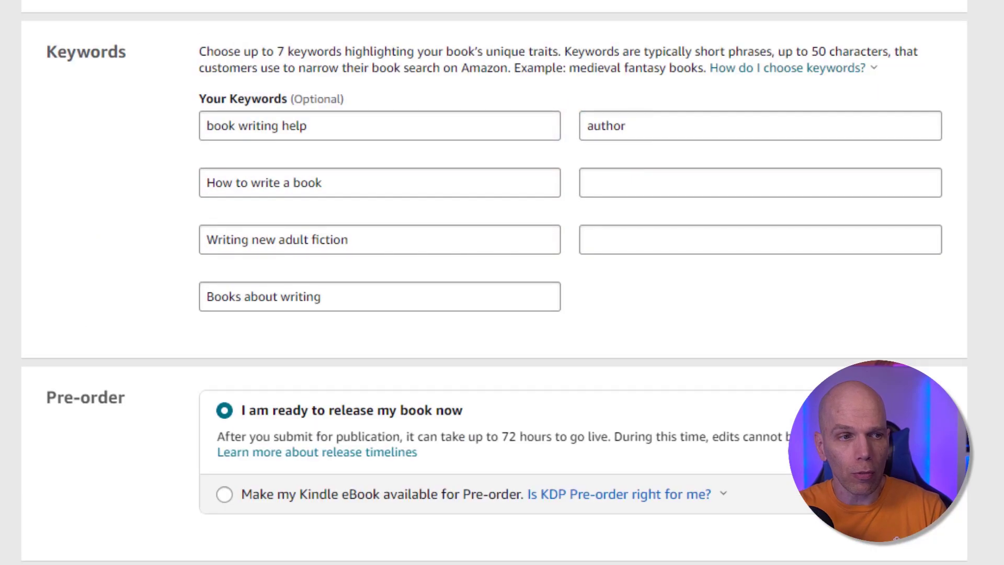
left_click(600, 189)
type("Character development")
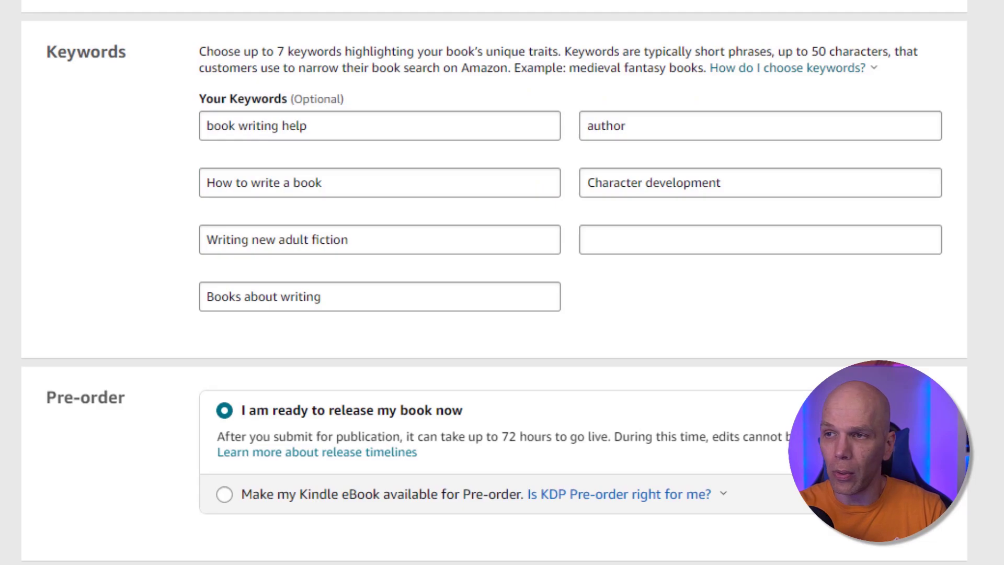
left_click(637, 235)
type("Storytelling techniques")
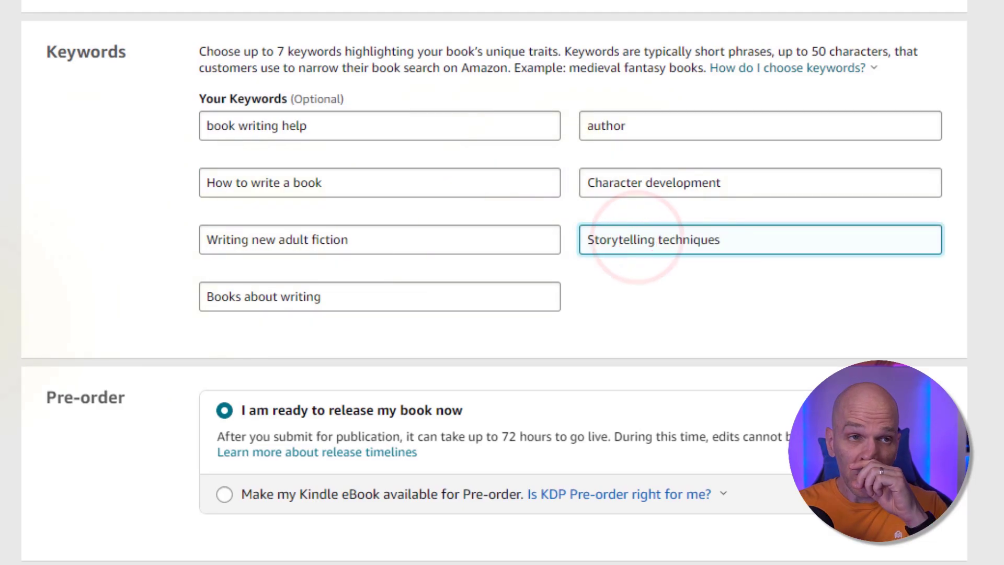
Step: Save the eBook details and continue to the Kindle eBook Content page
scroll(502, 283, "down", 2)
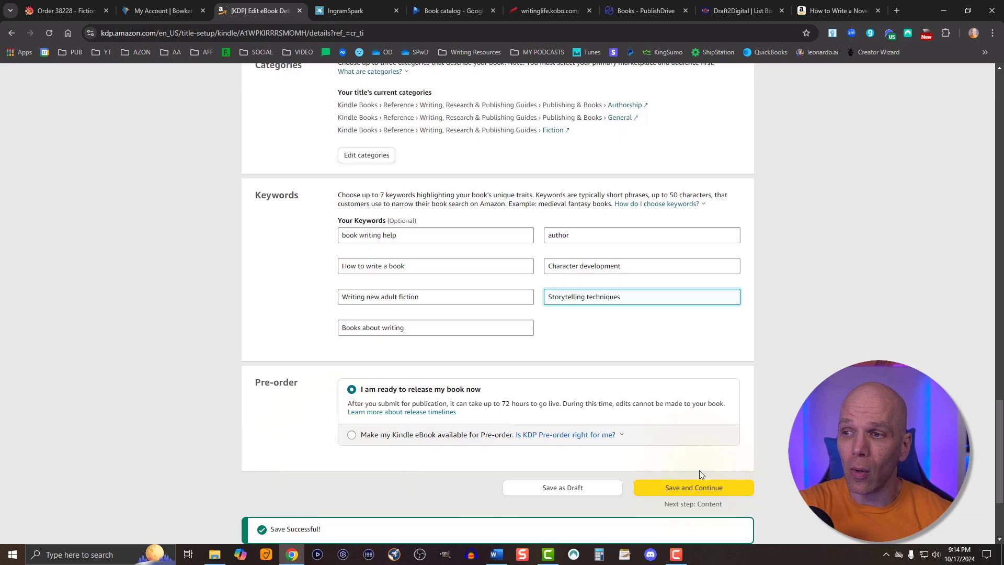
left_click(680, 489)
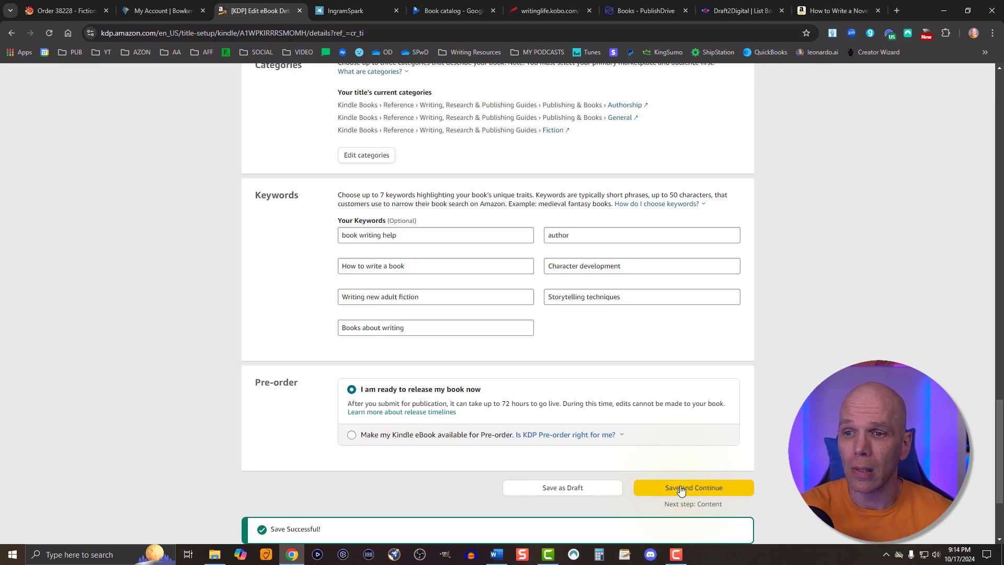
left_click(668, 489)
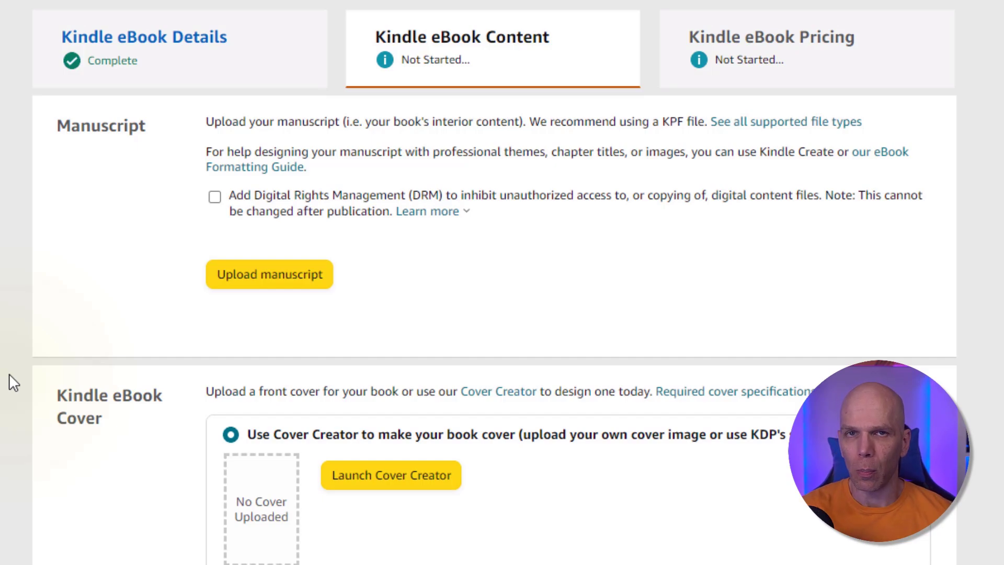
Step: Upload the EPUB file "Fiction Writing FINAL" from the FICTION WRITING folder as the manuscript
left_click(219, 286)
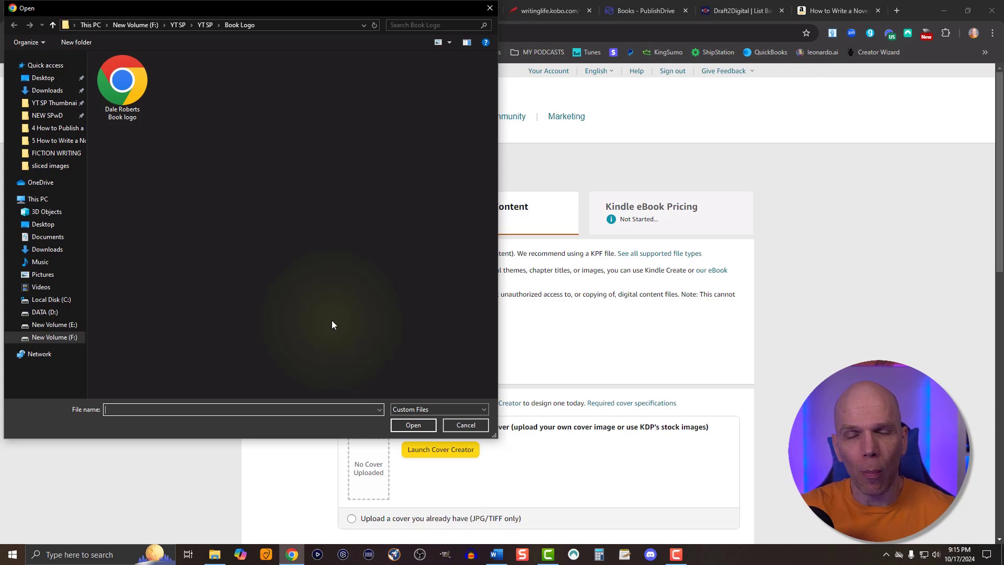
left_click(56, 153)
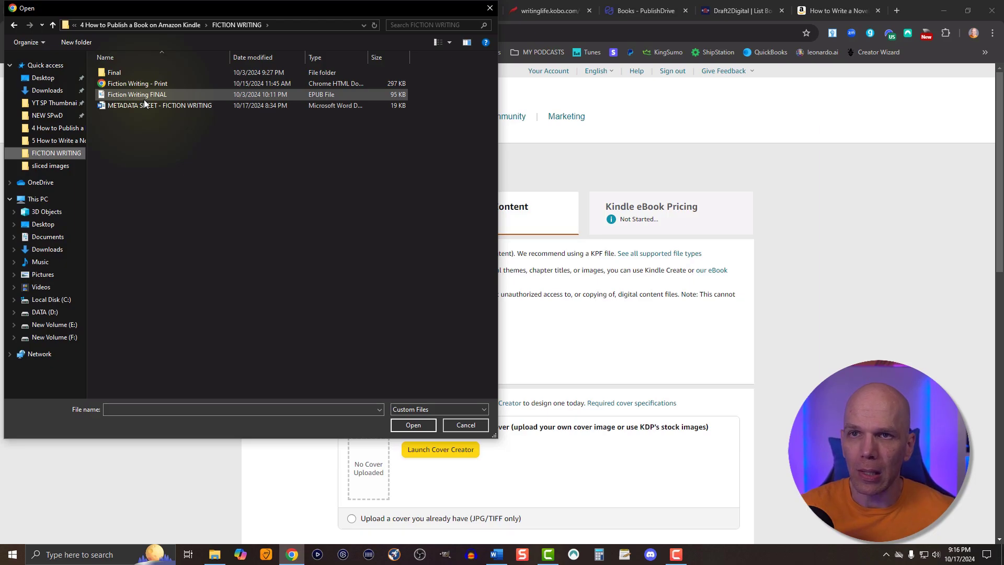
left_click(144, 96)
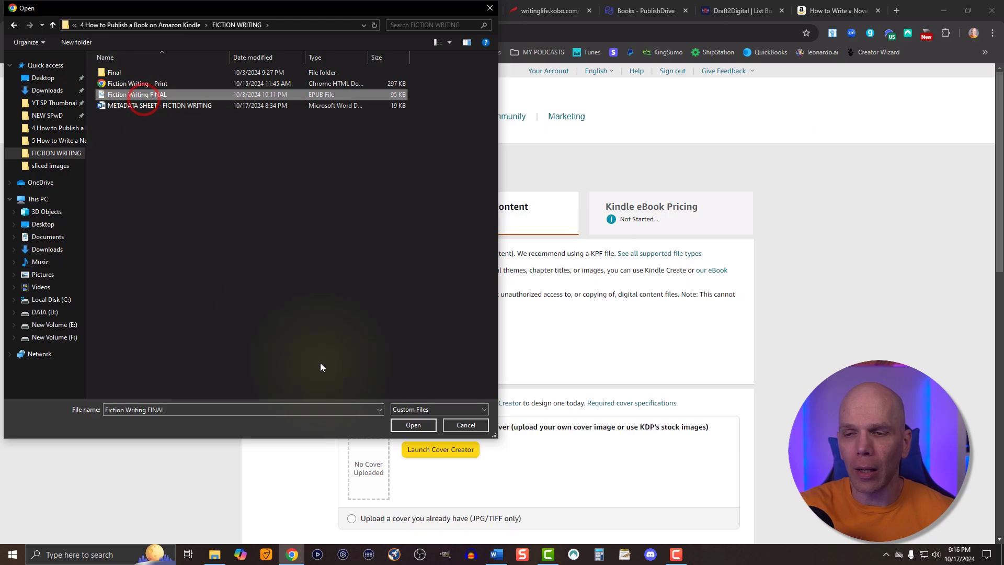
left_click(413, 425)
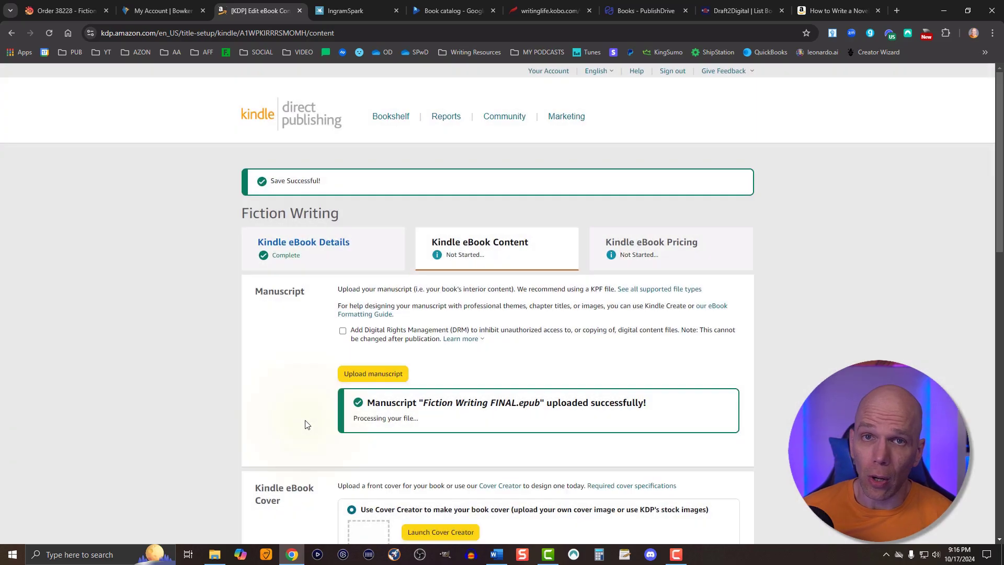
Step: Choose to upload an existing cover and upload the ebook cover image from the Final subfolder of FICTION WRITING
scroll(282, 426, "down", 5)
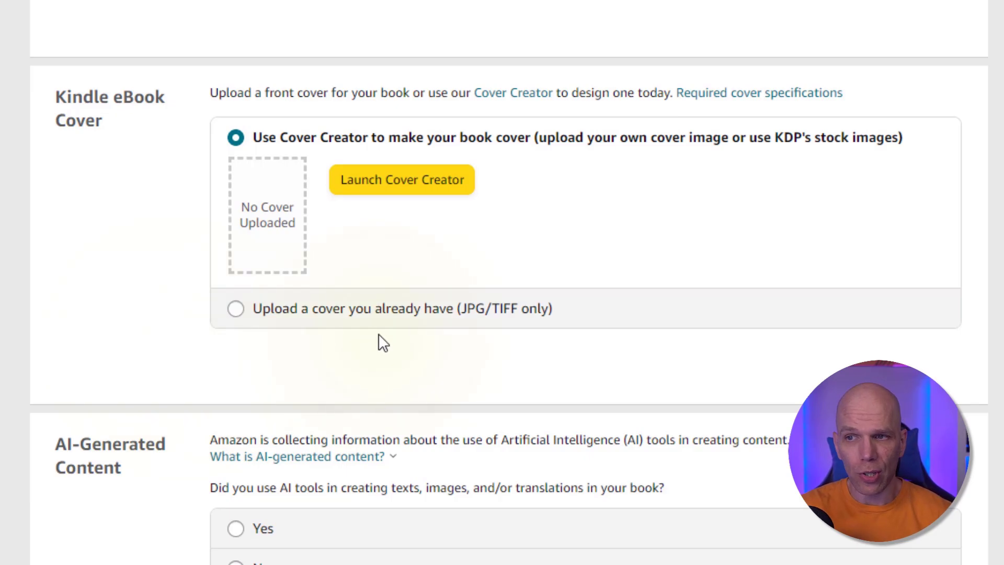
left_click(351, 309)
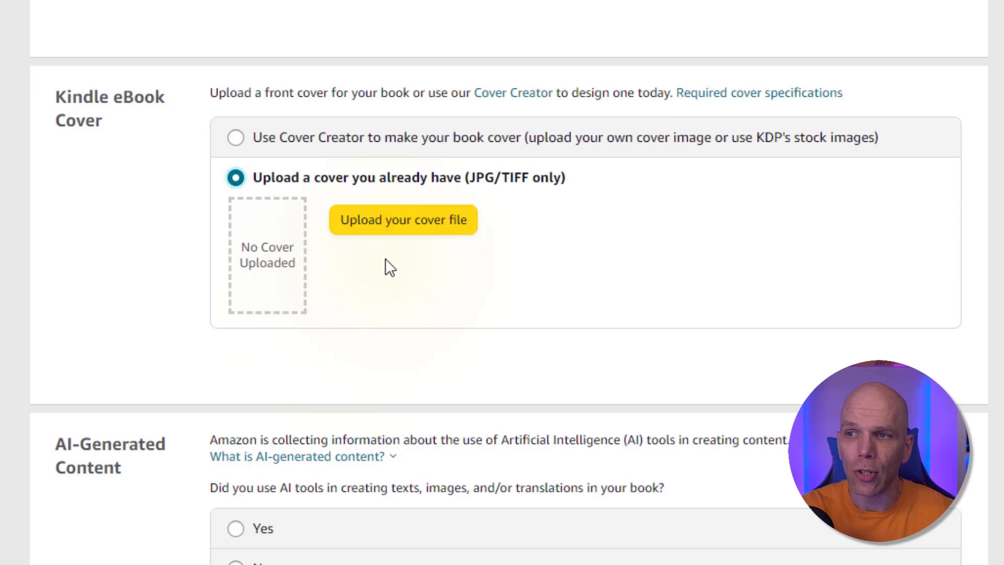
left_click(370, 236)
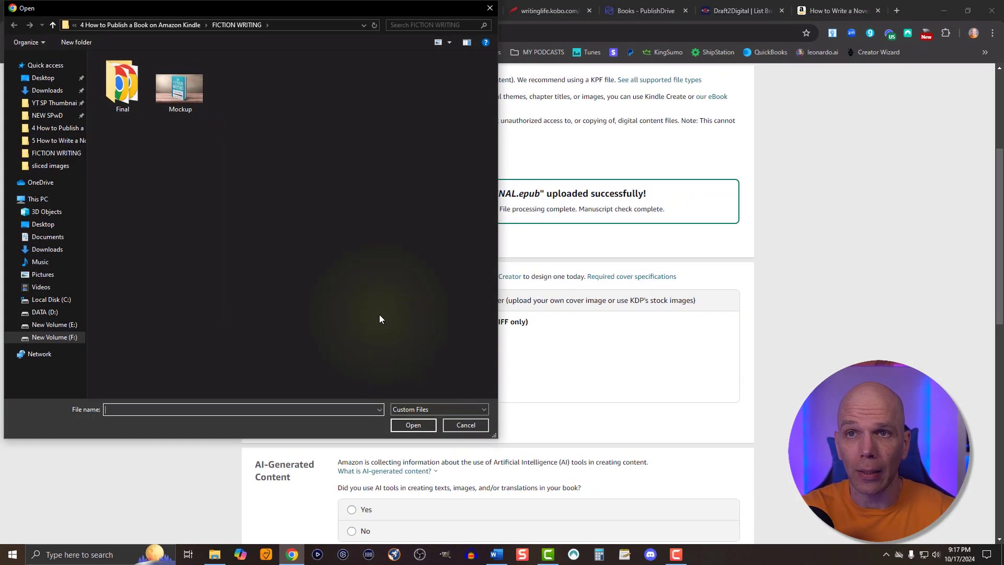
double_click(127, 88)
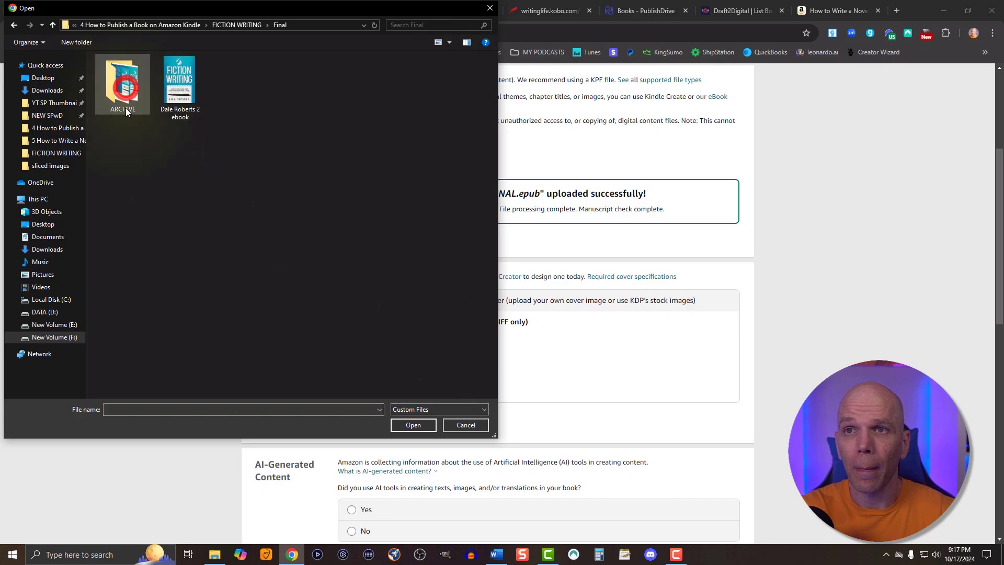
left_click(165, 77)
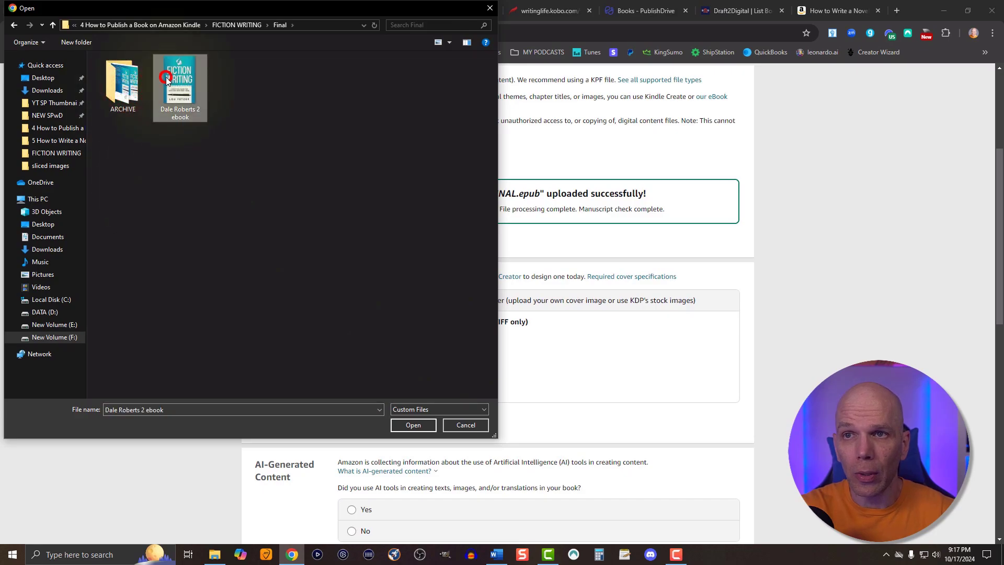
left_click(399, 425)
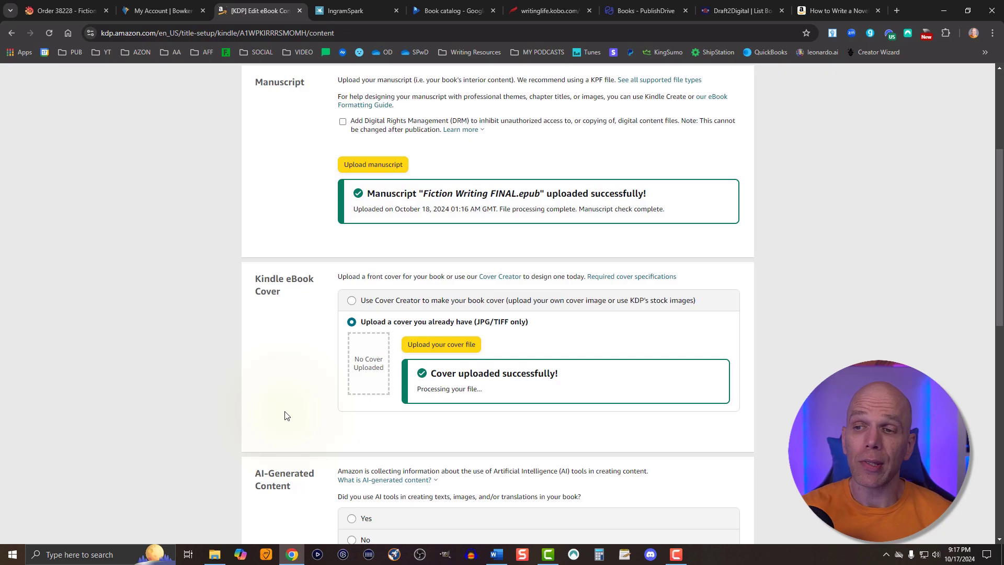
Step: Declare that AI tools were used in creating the book, with Translations and Images both set to None
scroll(285, 474, "down", 4)
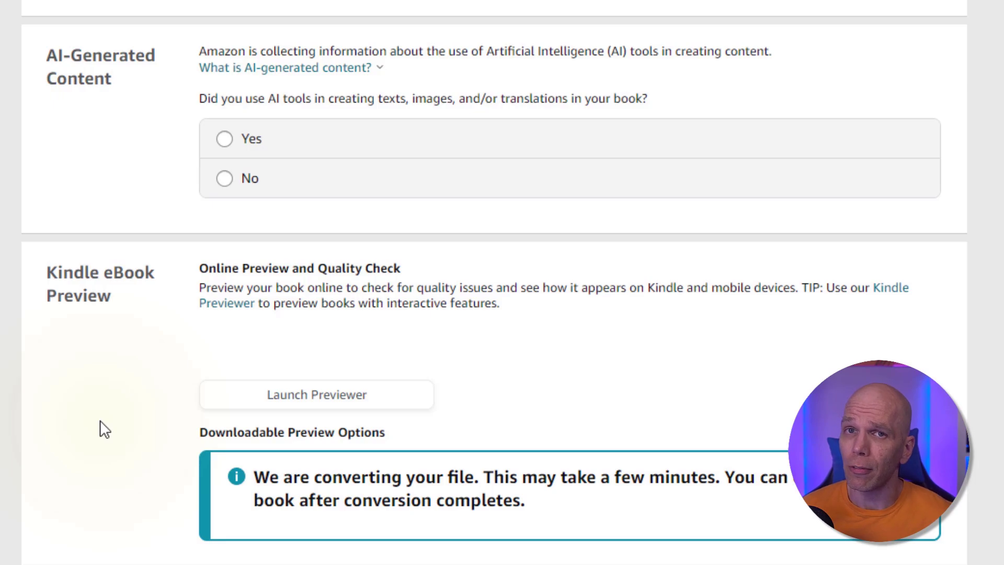
left_click(212, 190)
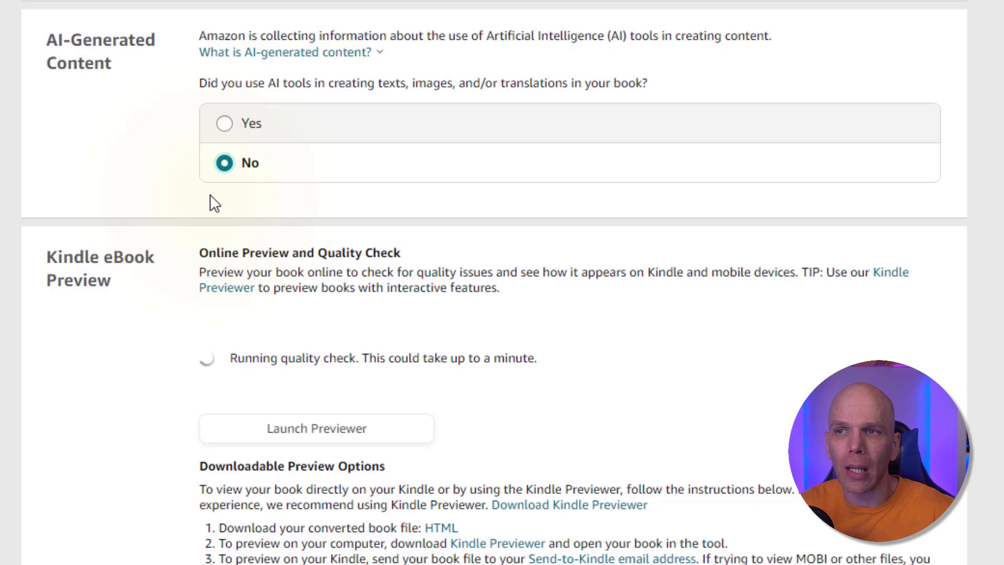
left_click(222, 123)
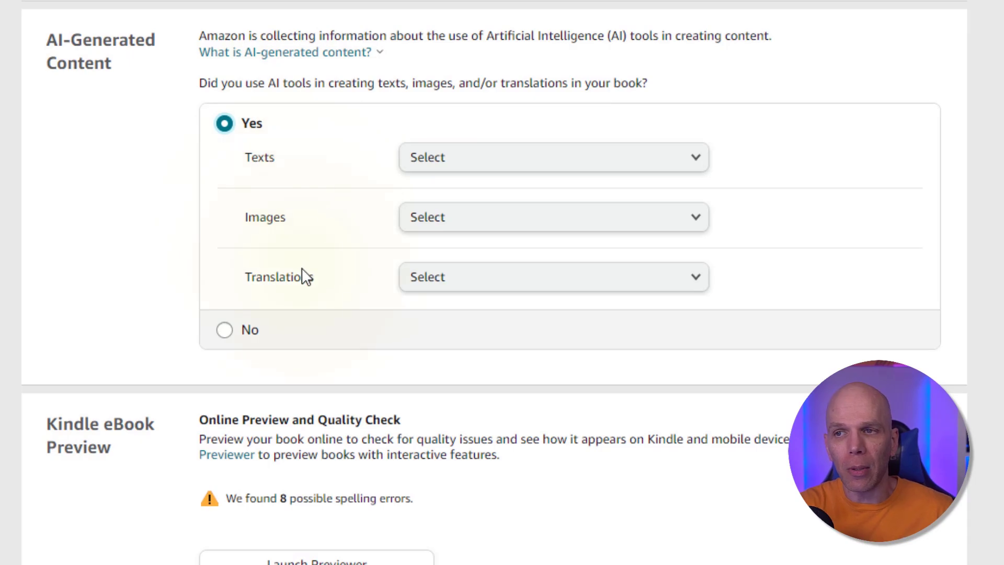
left_click(421, 280)
left_click(417, 276)
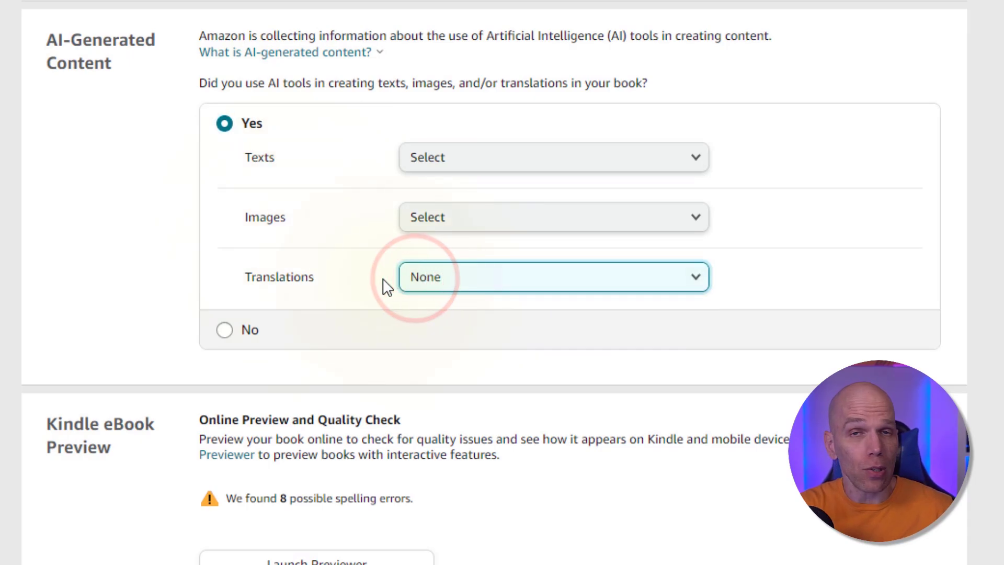
left_click(412, 215)
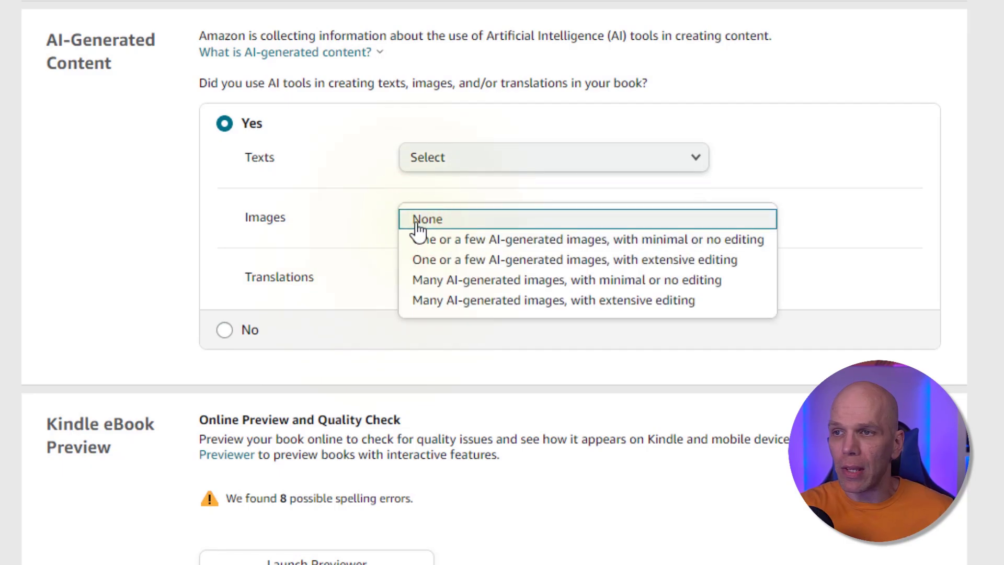
left_click(416, 221)
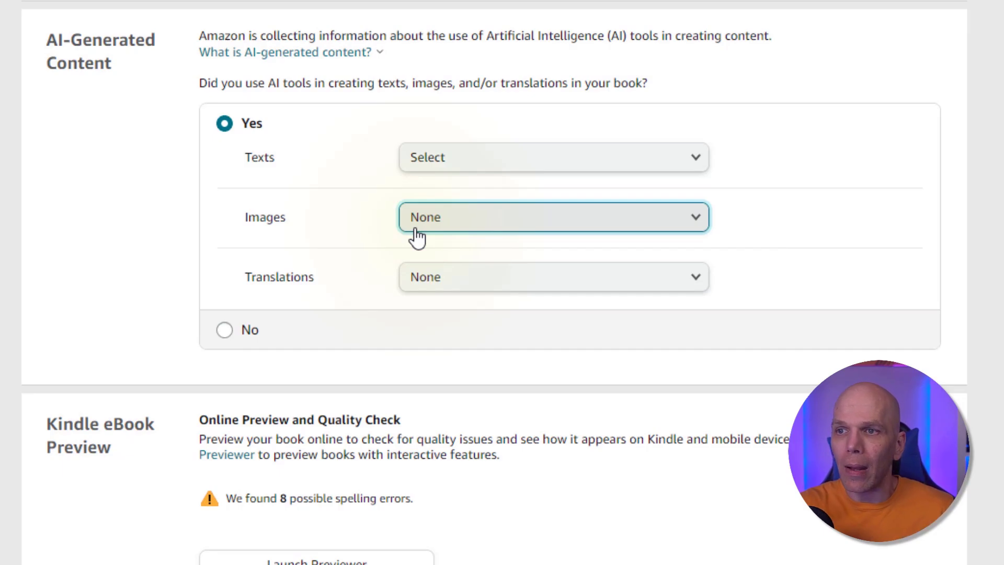
Step: Set the AI-generated texts to "Entire work, with extensive editing" and name "Dibbly Create" as the tool used
left_click(415, 157)
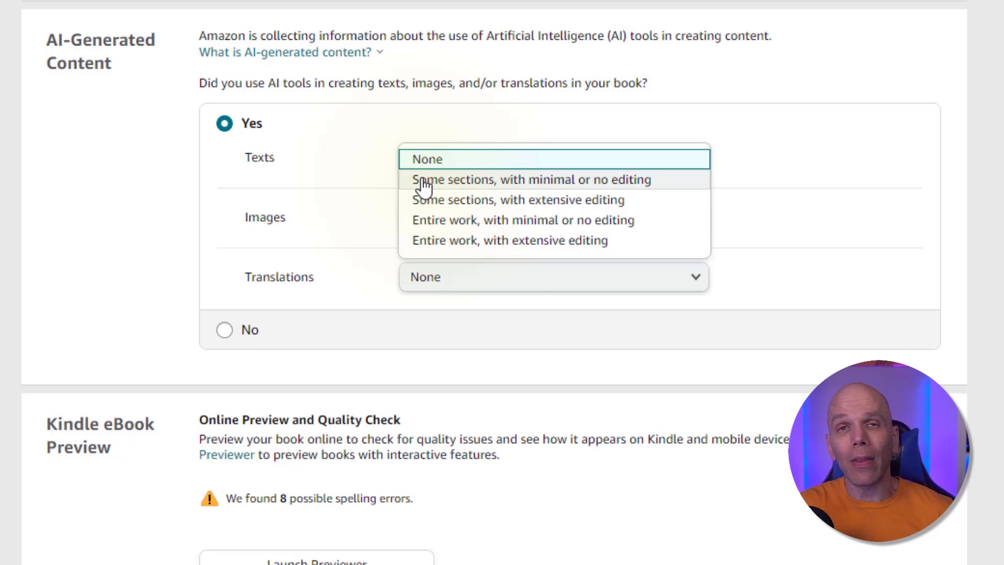
left_click(449, 245)
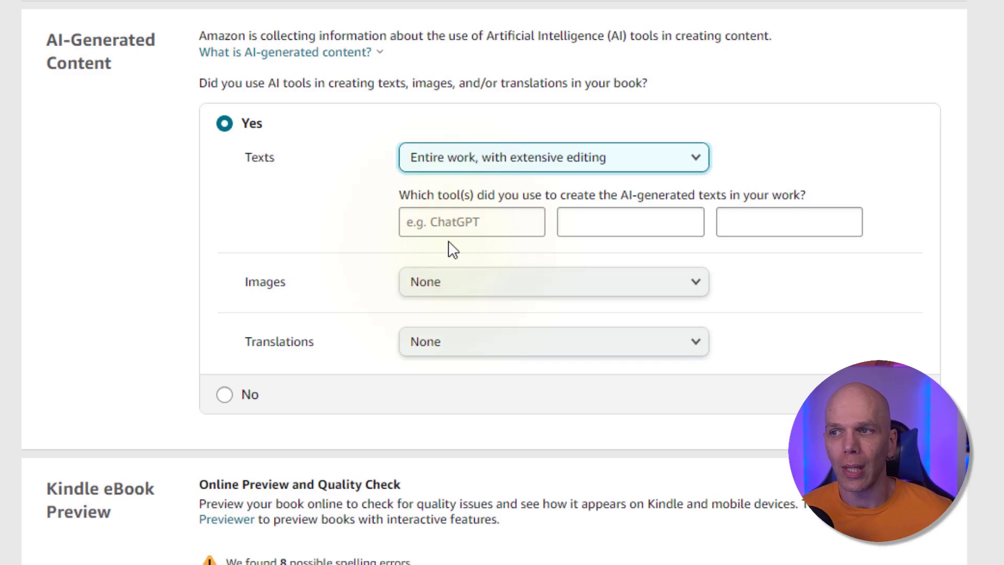
left_click(438, 225)
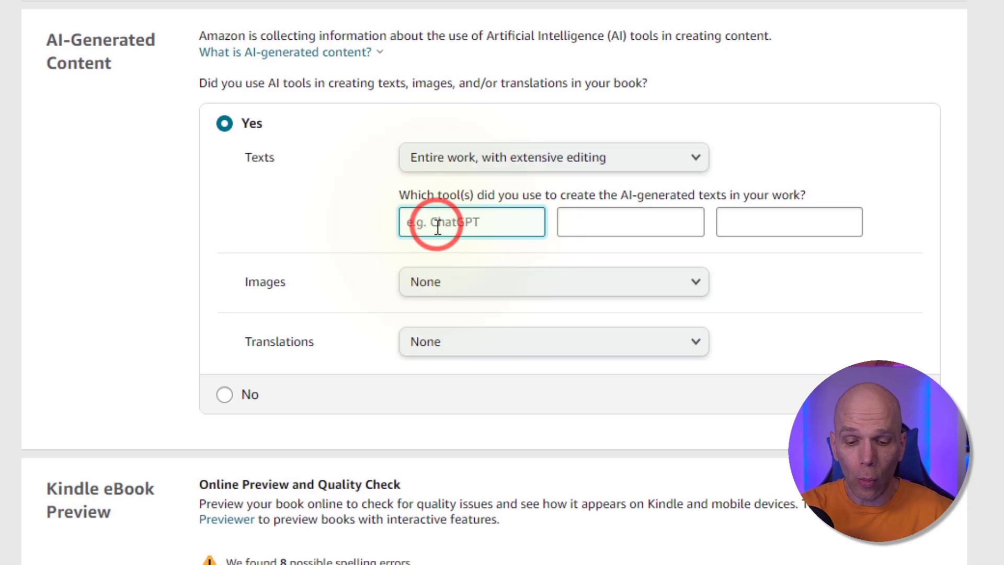
type("Dibbly Create")
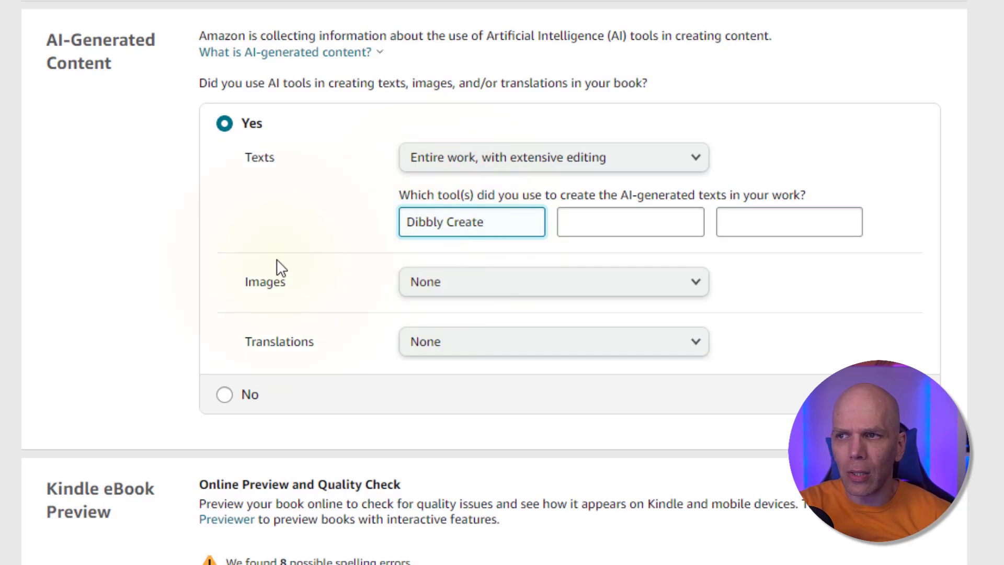
Step: Check the quality check message for the Kindle eBook and launch the online previewer
scroll(281, 267, "down", 2)
scroll(280, 265, "down", 4)
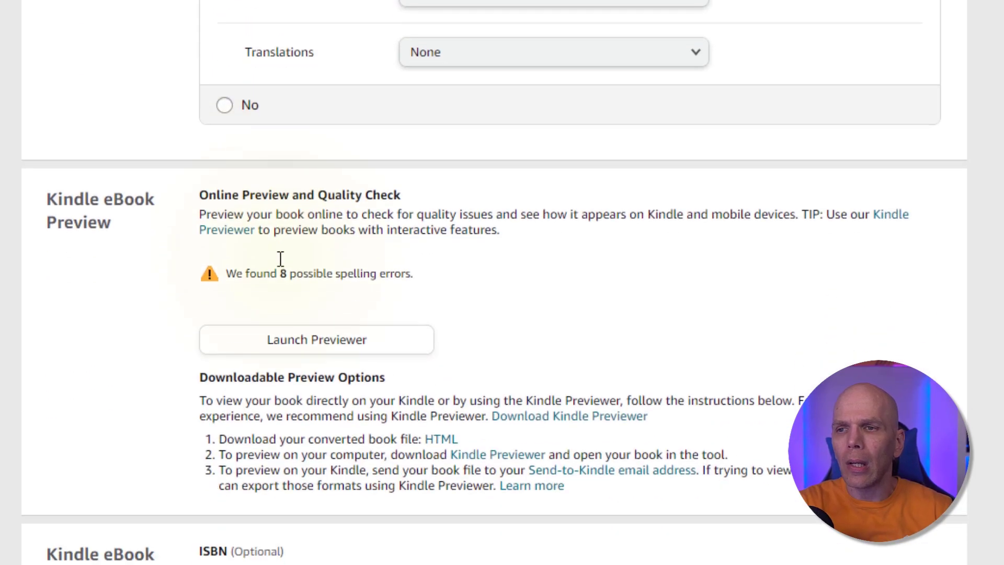
scroll(243, 275, "down", 2)
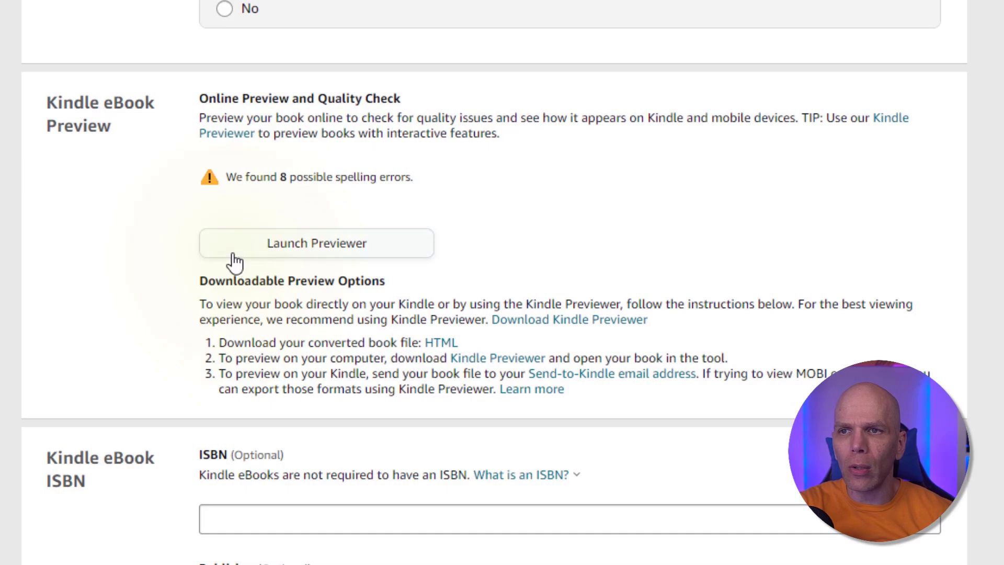
left_click(117, 206)
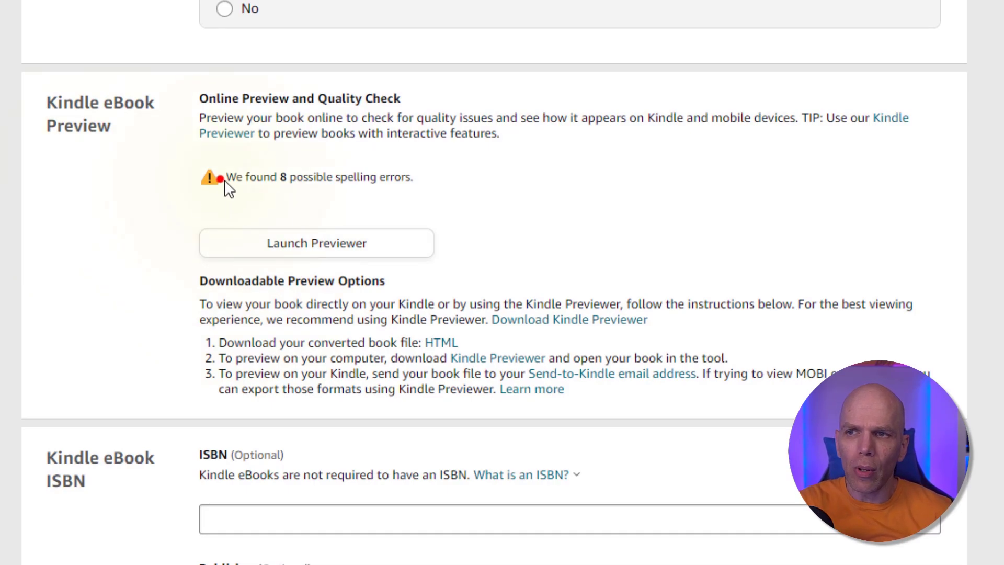
left_click_drag(222, 179, 478, 174)
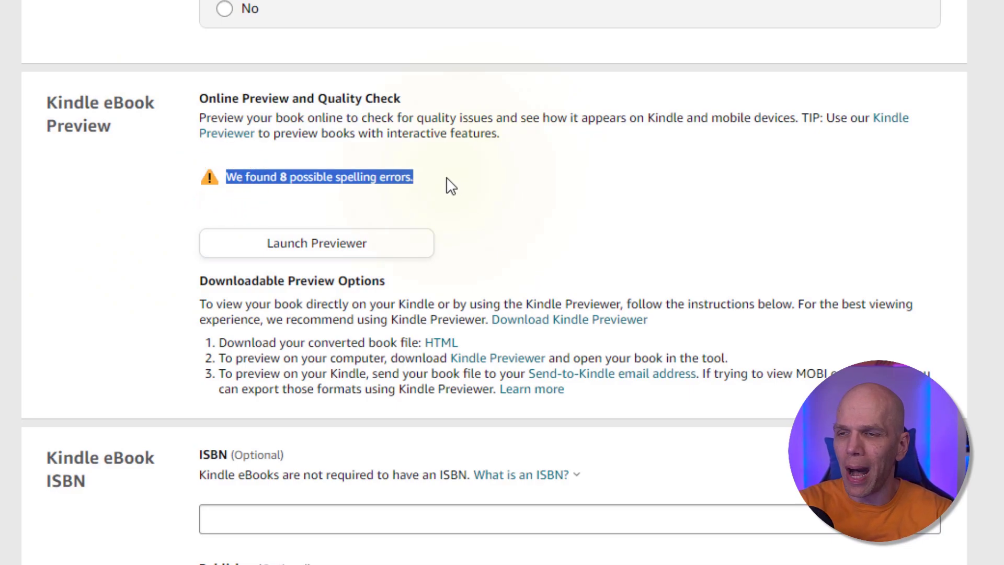
left_click(342, 249)
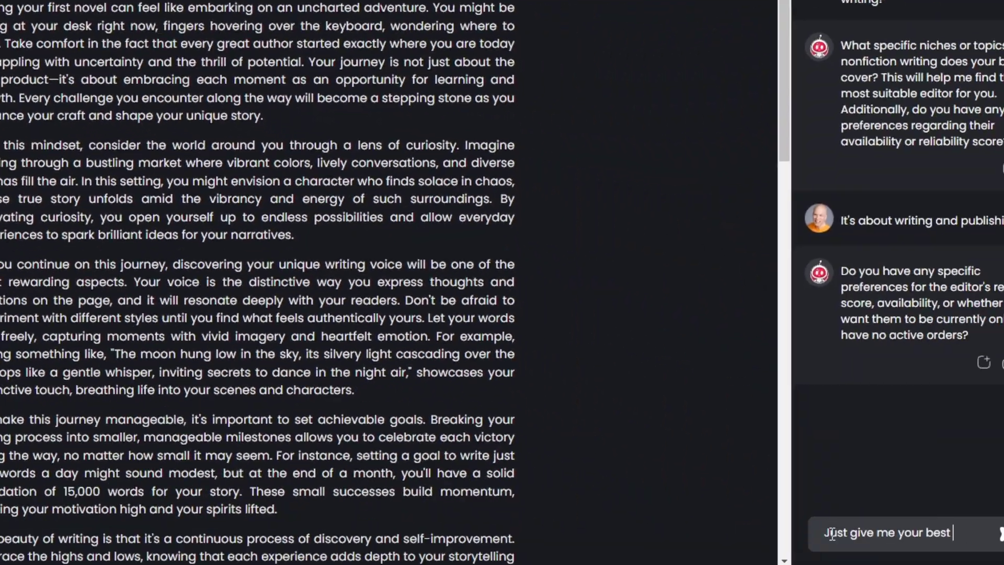
Step: In Dibbly Create, send KIP the request "Just give me your best selections" and view the first recommended editor's details
type("selections")
key("Return")
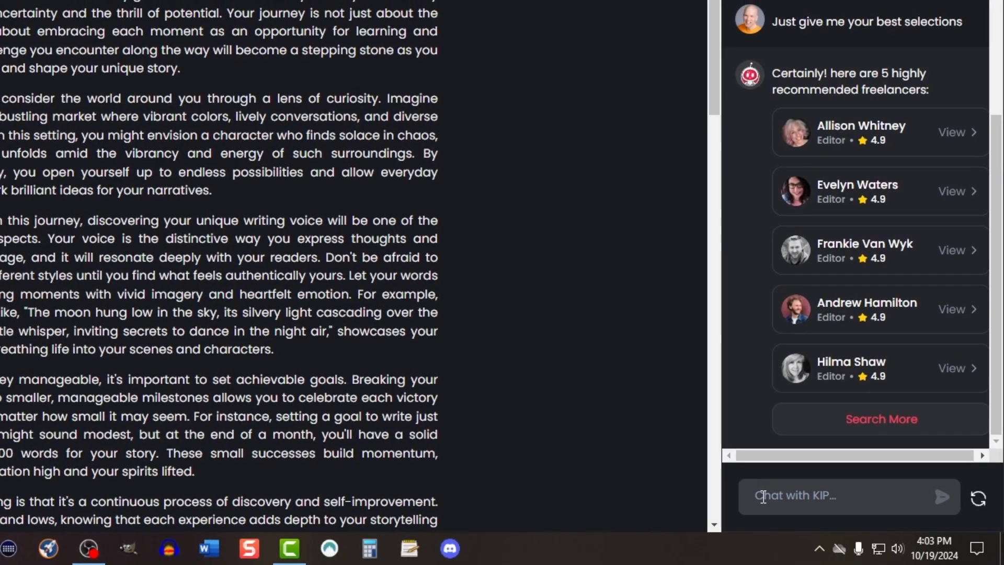
left_click(848, 147)
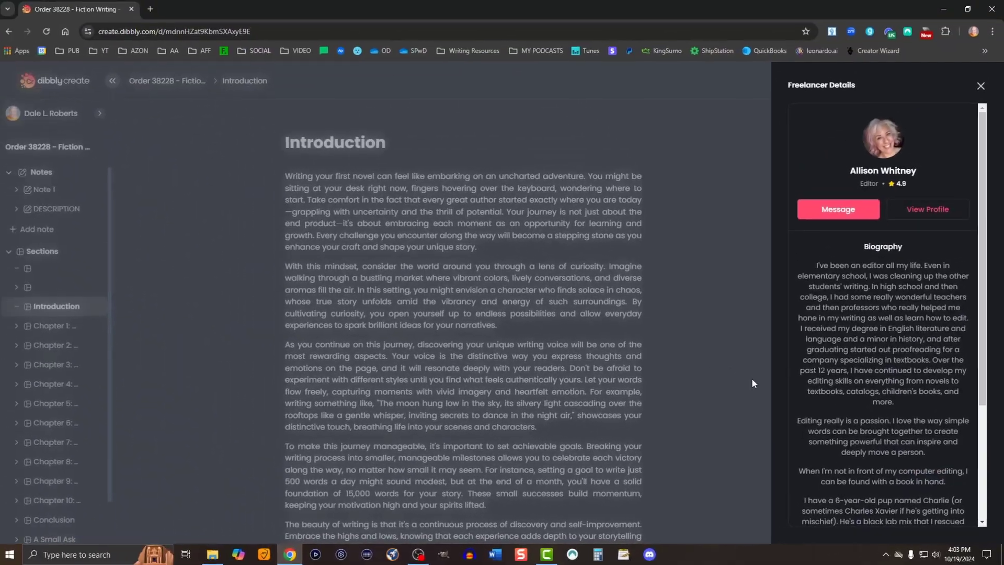
scroll(877, 319, "down", 3)
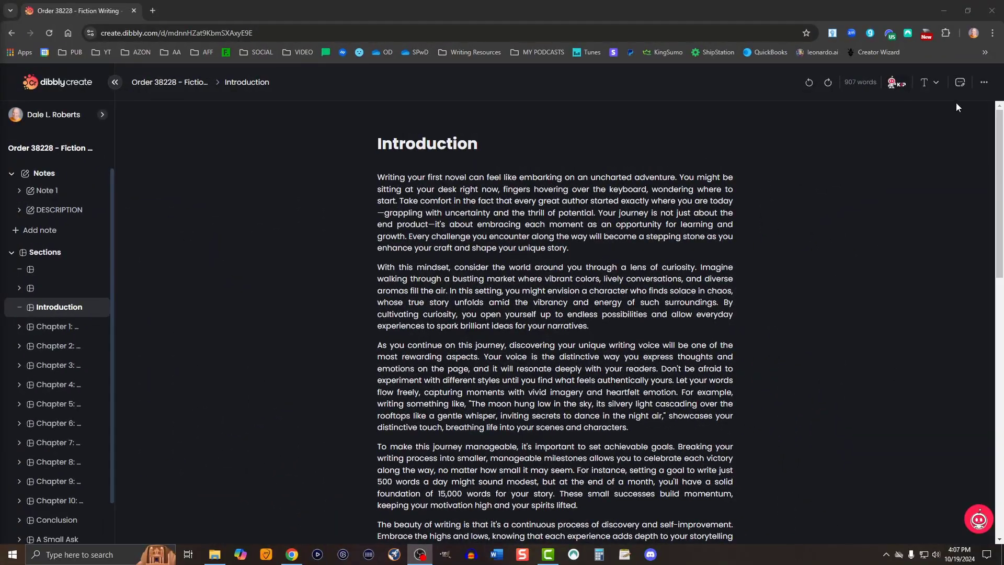
Step: Open the Fiction Writing project's export page and view the Table Of Contents settings of the "Standard Book Formatting" template
left_click(984, 82)
left_click(937, 157)
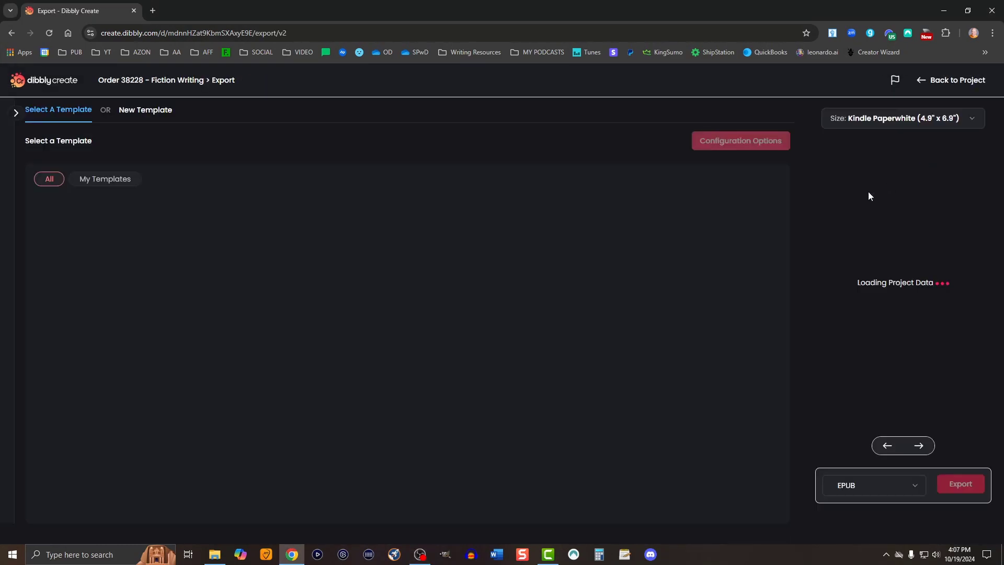
left_click(742, 142)
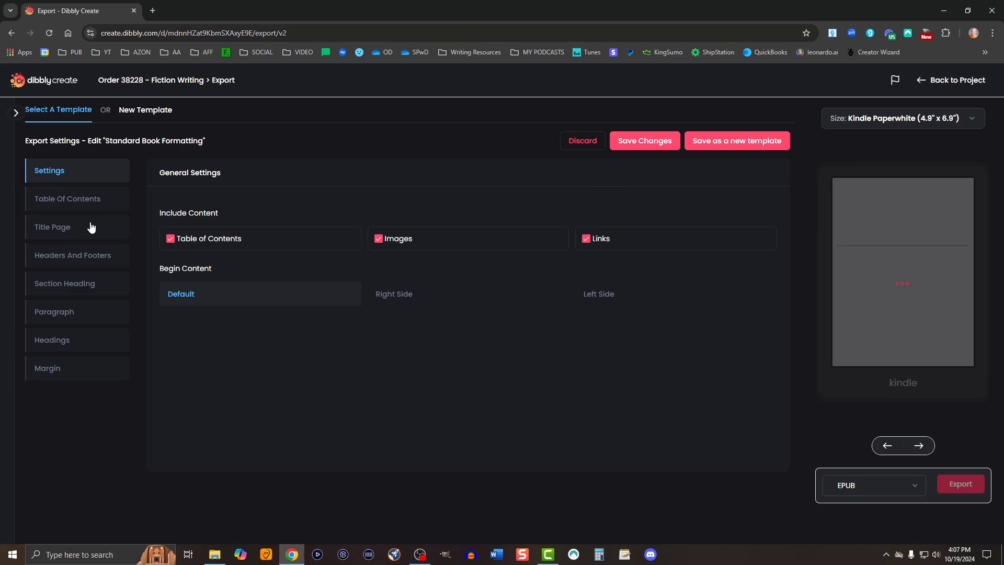
left_click(71, 198)
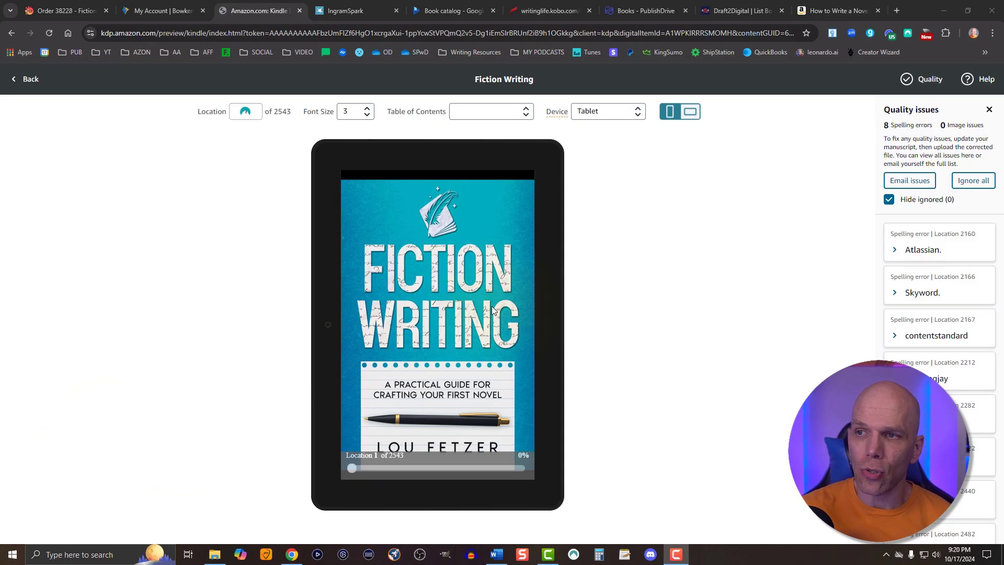
Step: In the Kindle previewer, page through the opening pages and follow the contents link to Chapter 8
left_click(545, 329)
left_click(545, 329)
left_click(544, 328)
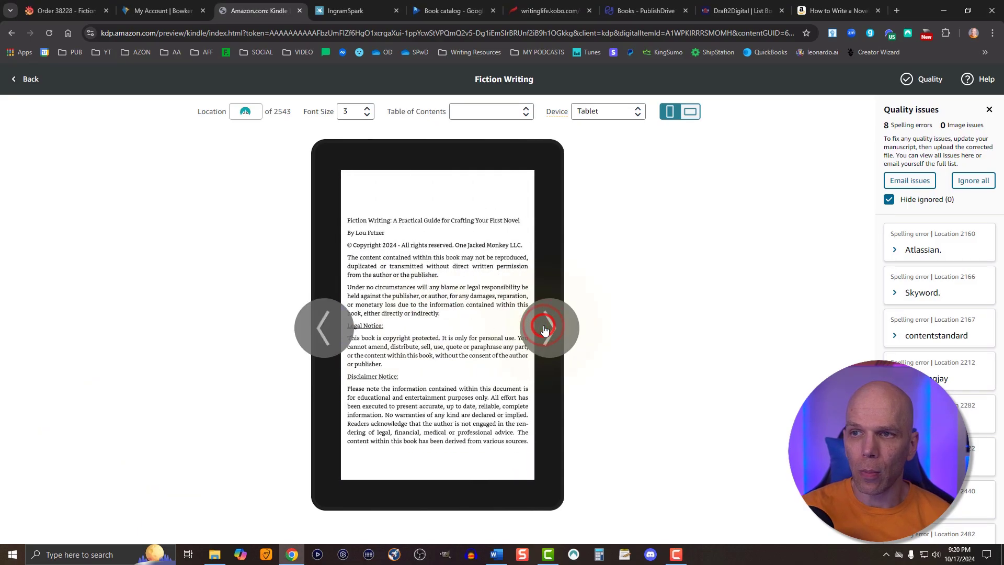
left_click(321, 337)
left_click(392, 382)
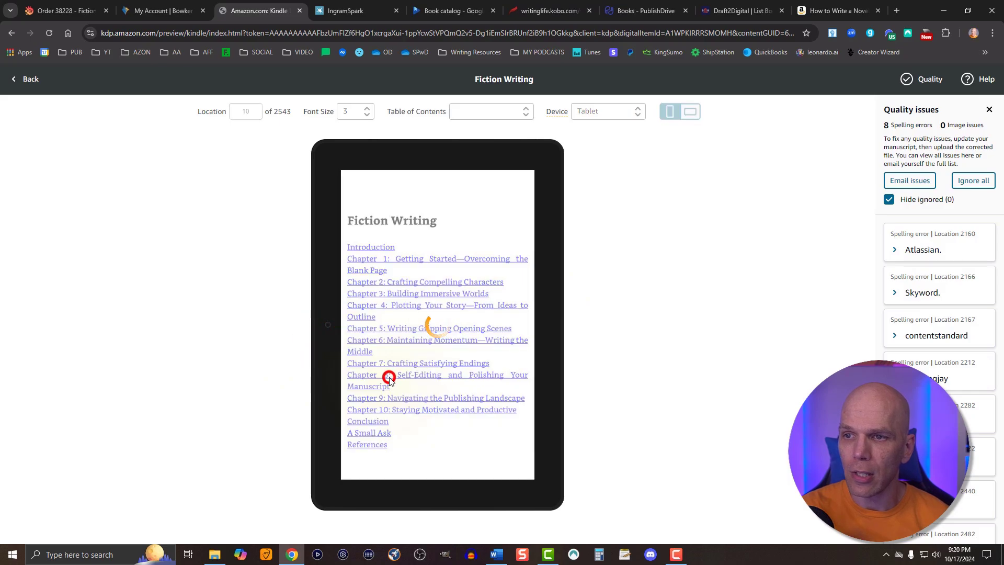
Step: Jump the preview to about location 98, and look at the font size and table of contents options
left_click(257, 111)
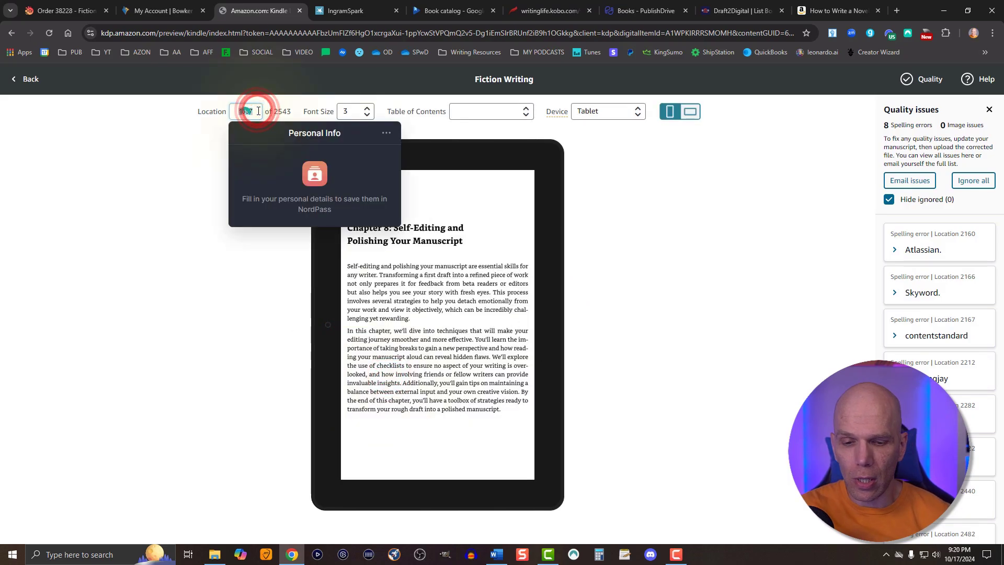
left_click(260, 115)
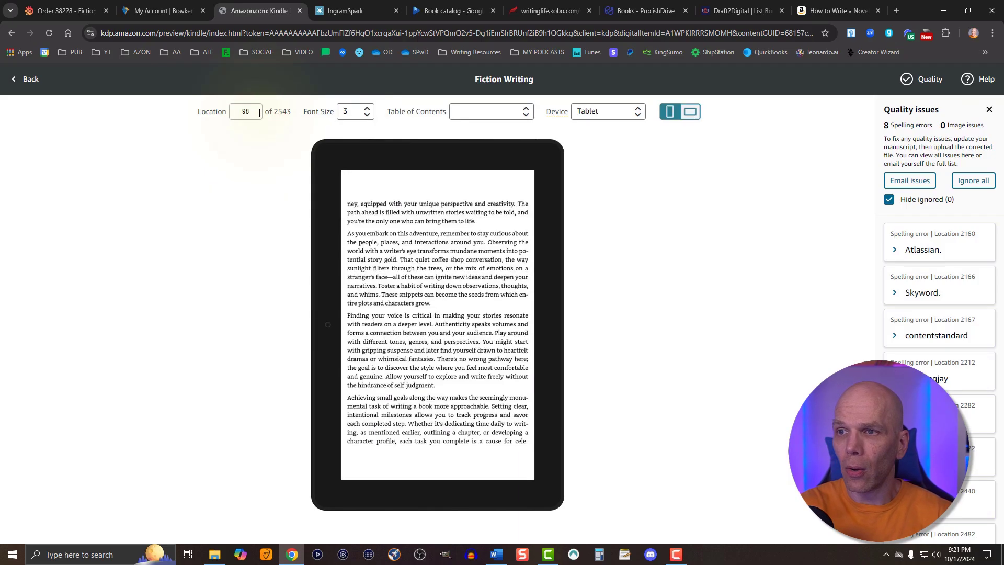
left_click(354, 114)
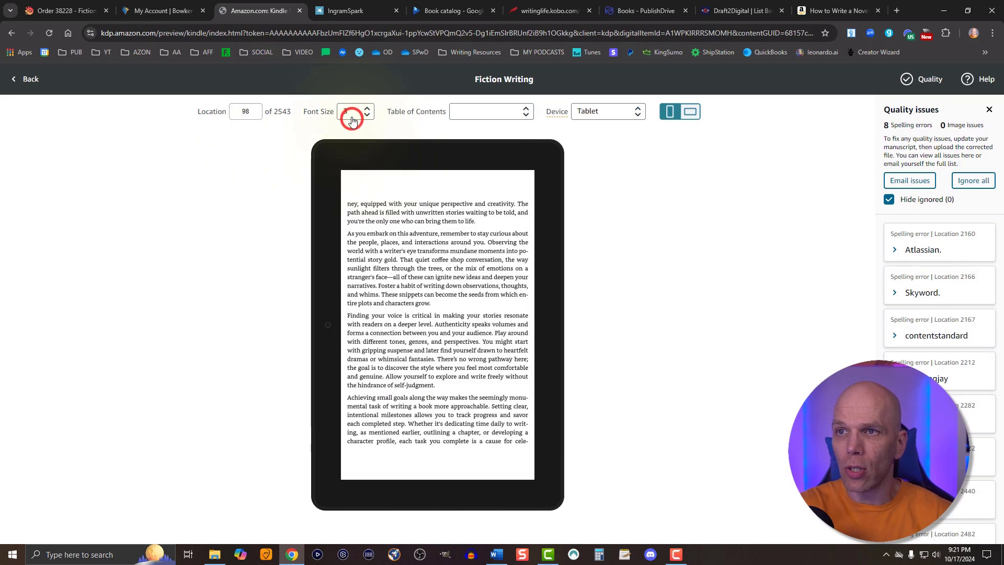
left_click(663, 151)
left_click(486, 119)
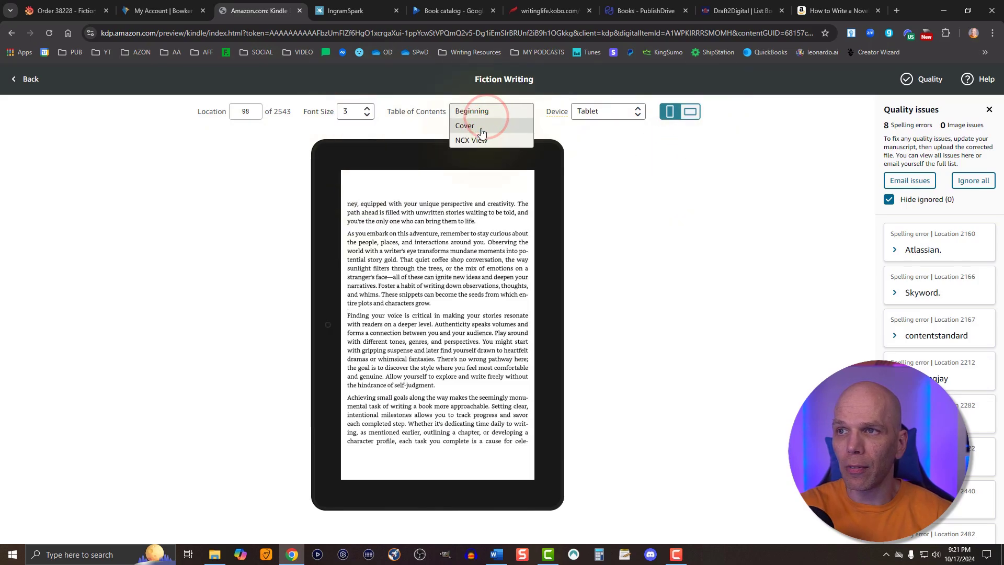
left_click(651, 162)
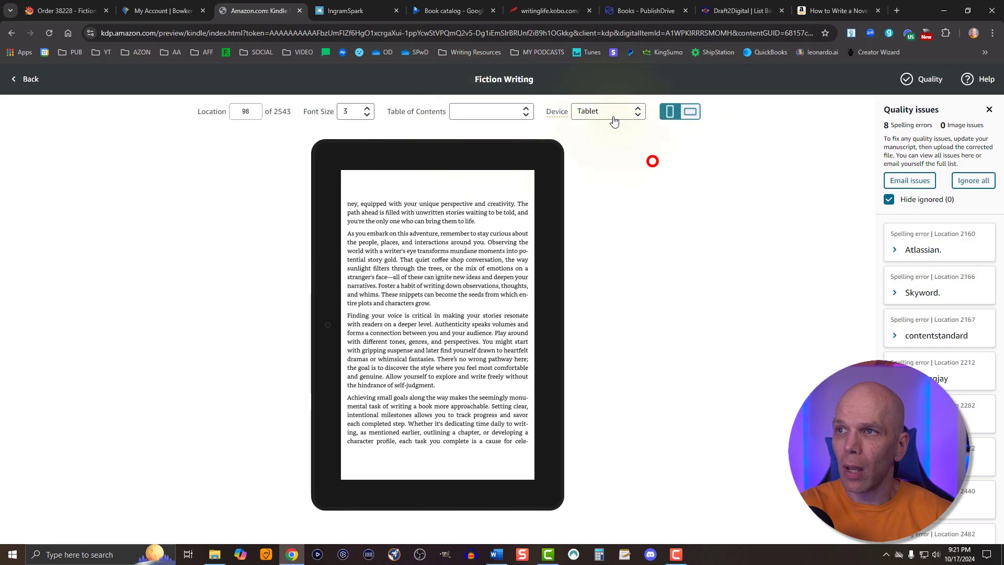
Step: Preview the book on the Phone device in landscape and return it to portrait orientation
left_click(609, 114)
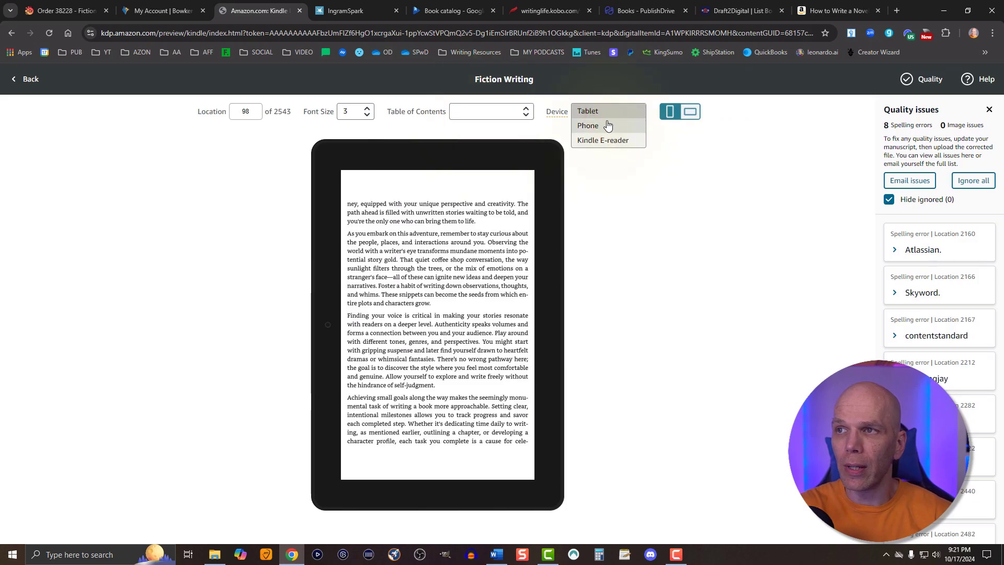
left_click(604, 125)
left_click(685, 113)
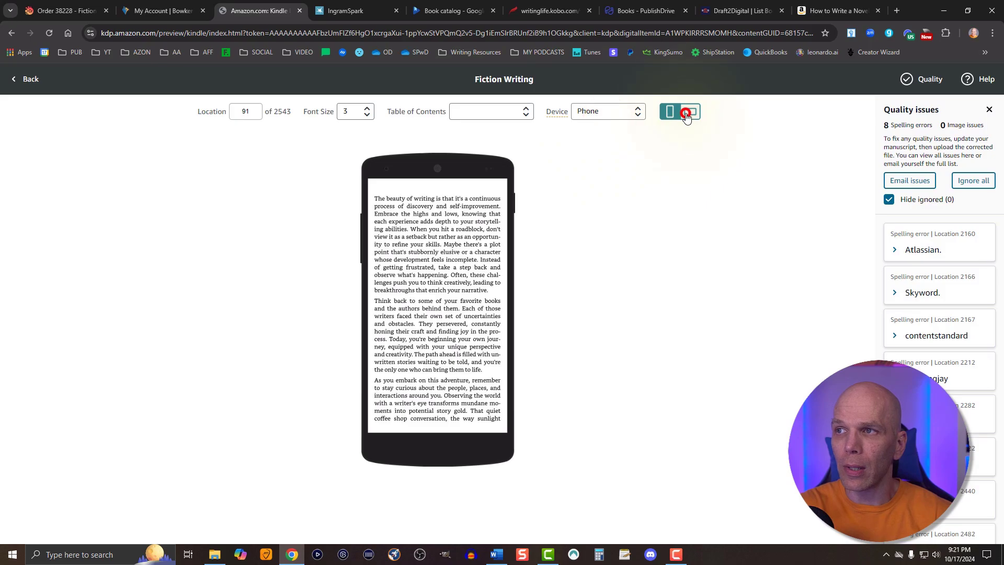
left_click(669, 115)
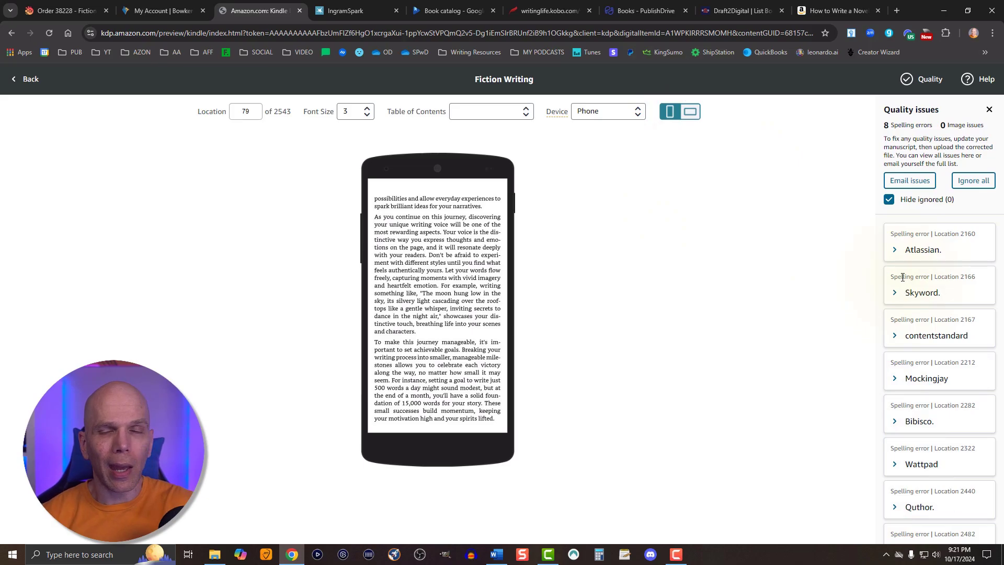
Step: Ignore the flagged spelling errors "Atlassian." and "Skyword." in the quality issues
left_click(895, 250)
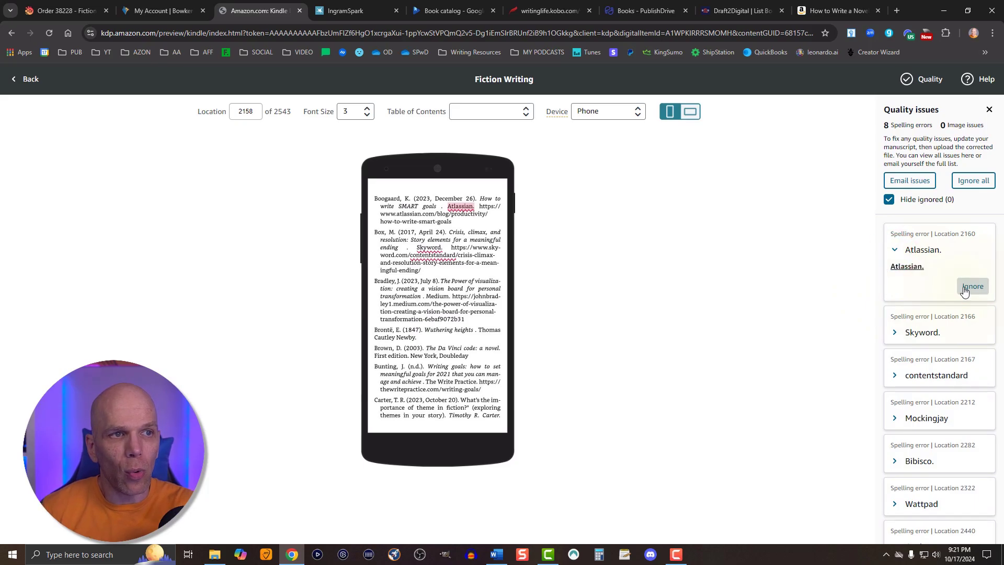
left_click(965, 288)
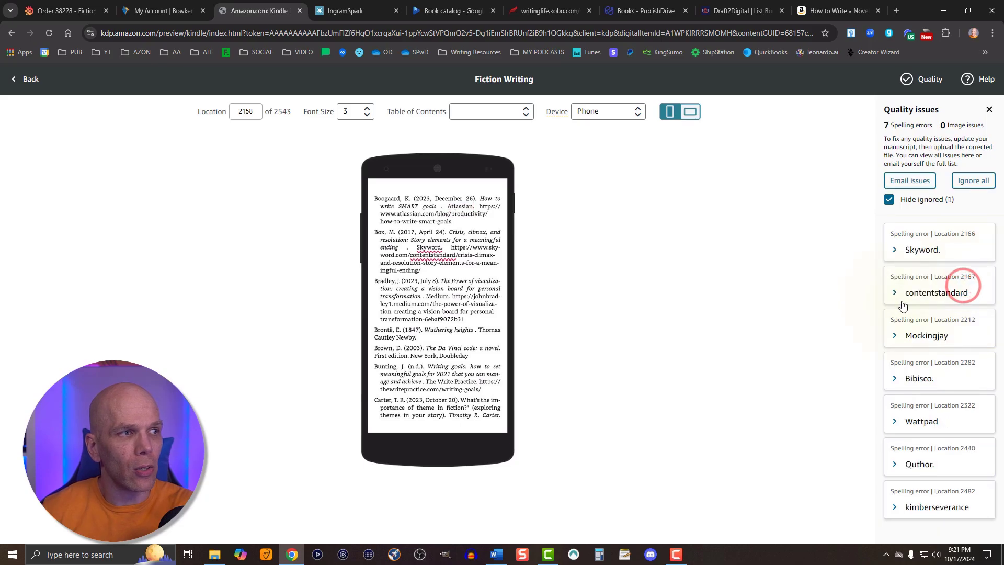
left_click(893, 252)
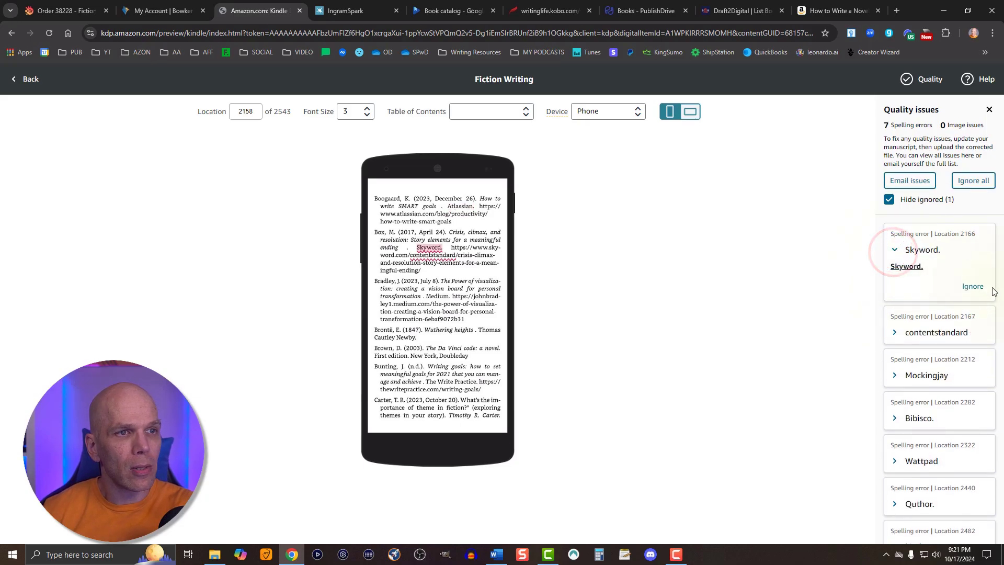
left_click(972, 289)
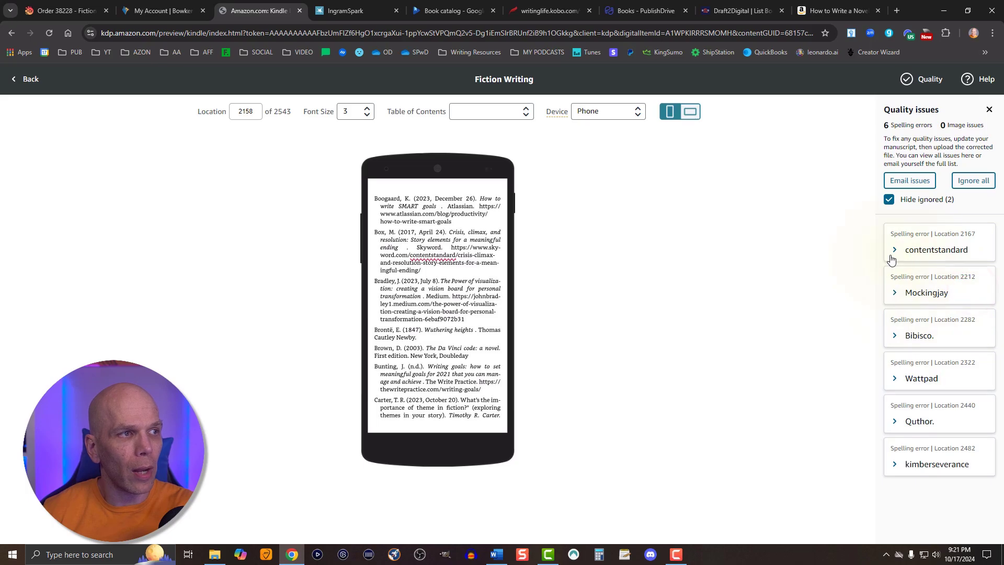
Step: Ignore the flagged spelling error "contentstandard" and all the remaining quality issues
left_click(894, 250)
left_click(971, 327)
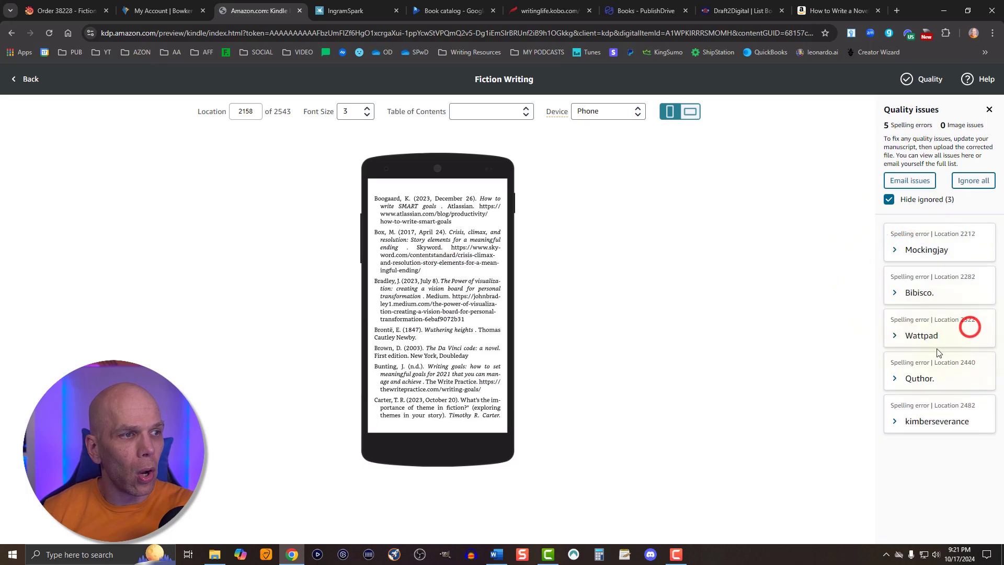
left_click(961, 182)
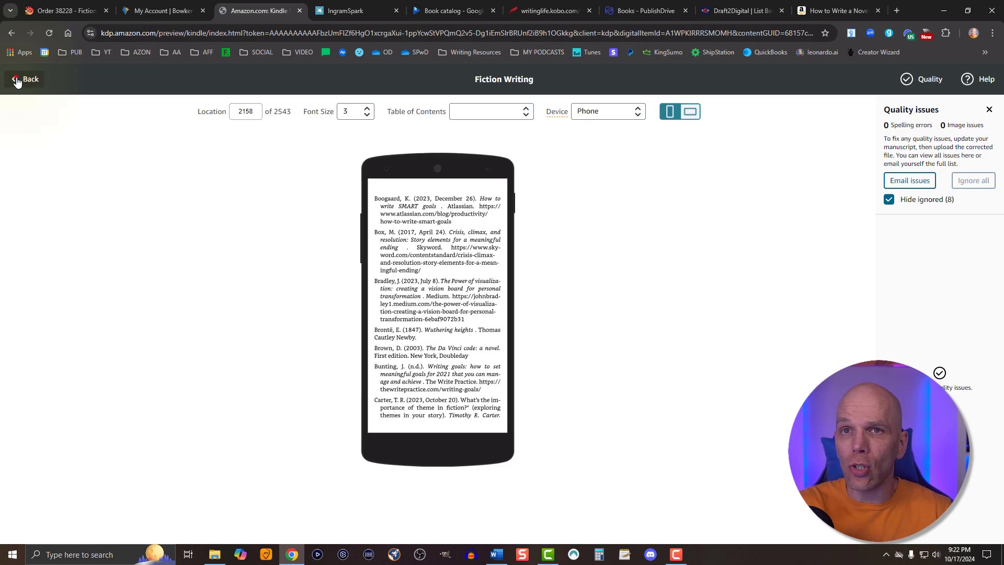
Step: Leave the previewer and go to the Kindle eBook ISBN section of the content page
left_click(16, 81)
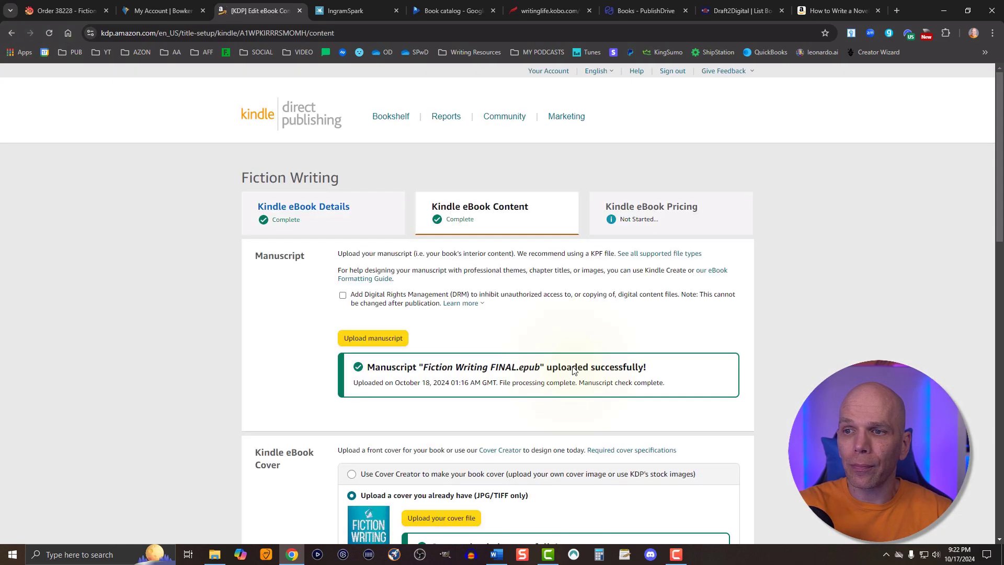
scroll(952, 372, "down", 13)
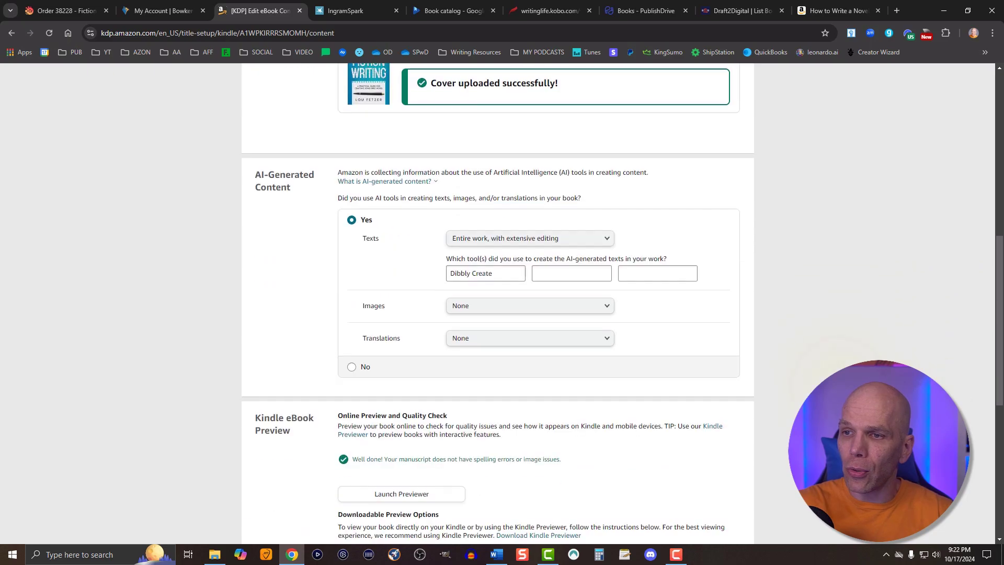
scroll(764, 371, "down", 2)
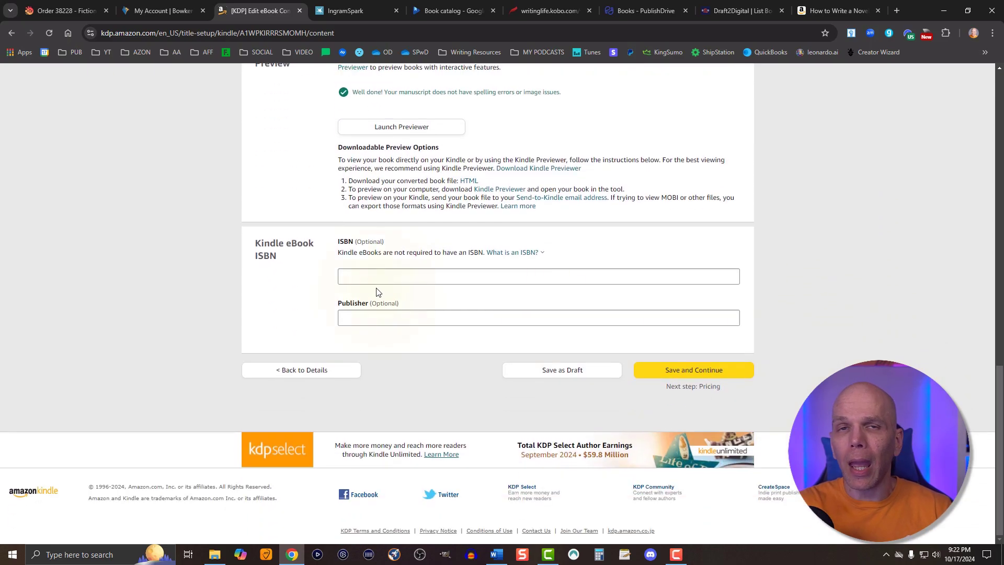
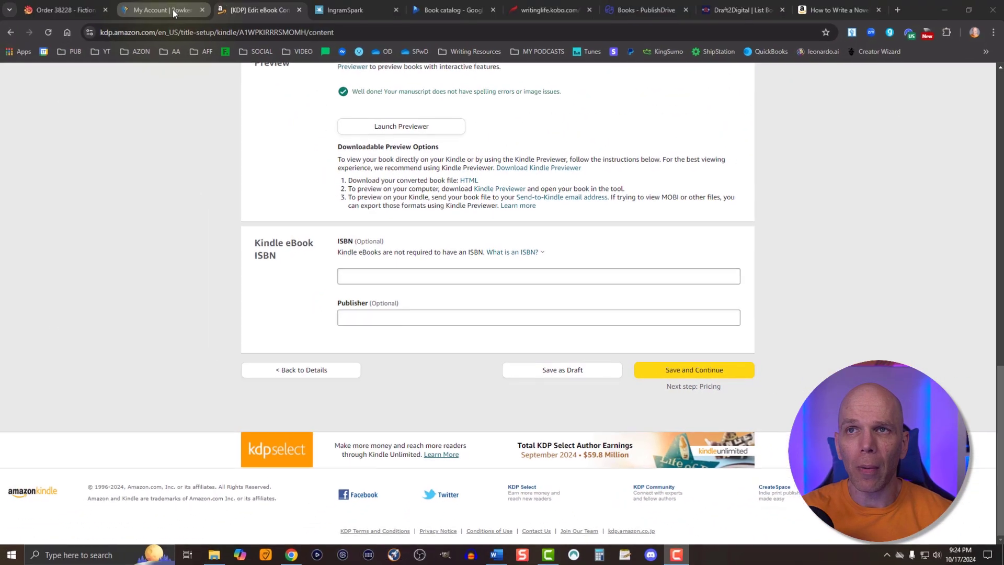
Step: Switch to the Bowker ISBN dashboard and start assigning a title to the first ISBN in the list
left_click(172, 11)
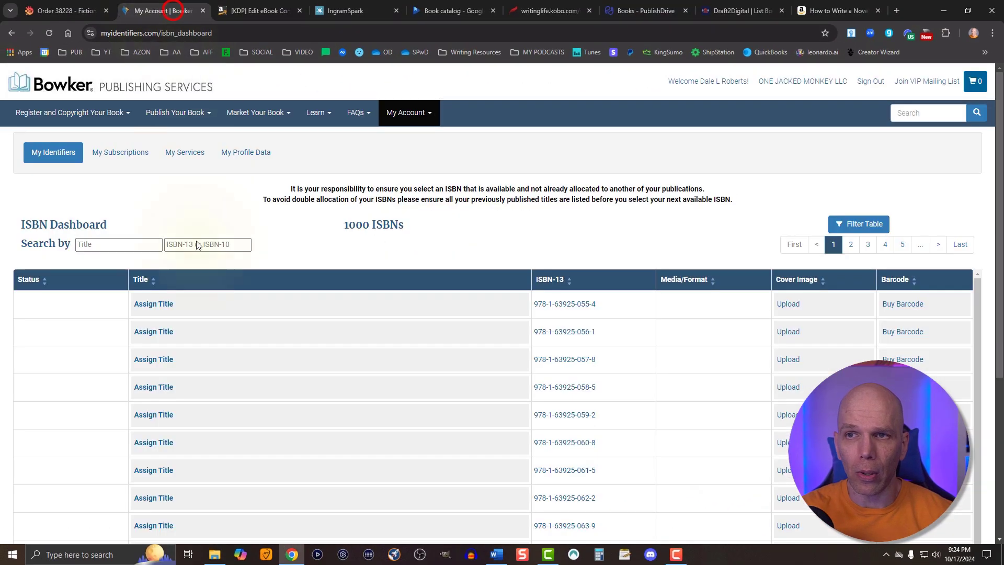
left_click(155, 307)
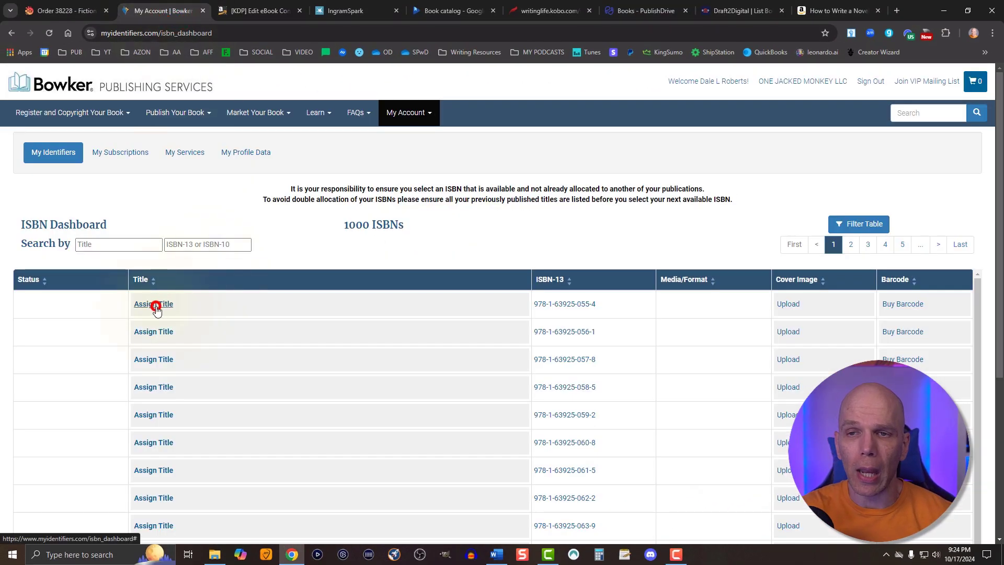
left_click(639, 325)
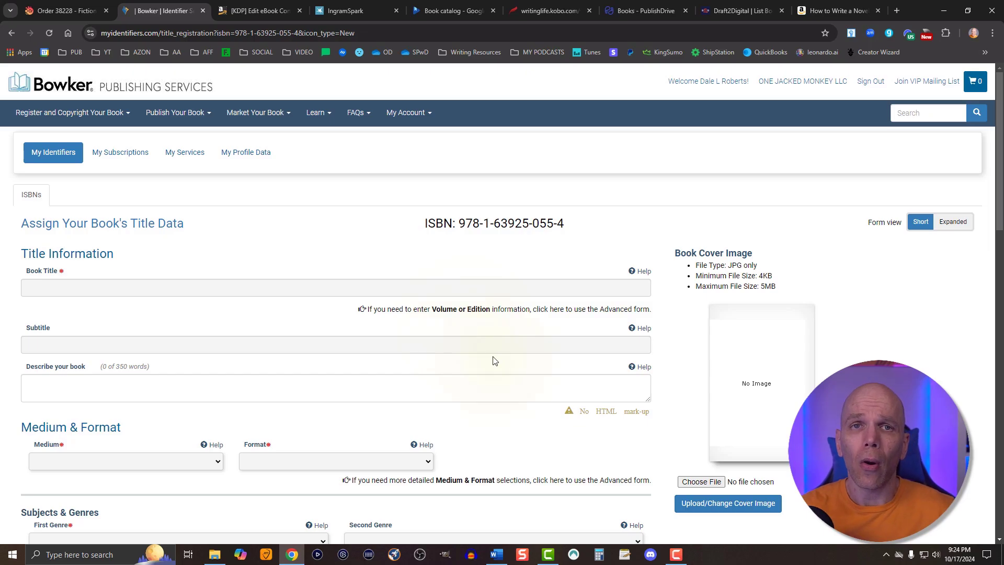
Step: Enter the book title "Fiction Writing" and the subtitle "A Practical Guide for Crafting Your First Novel"
left_click(0, 382)
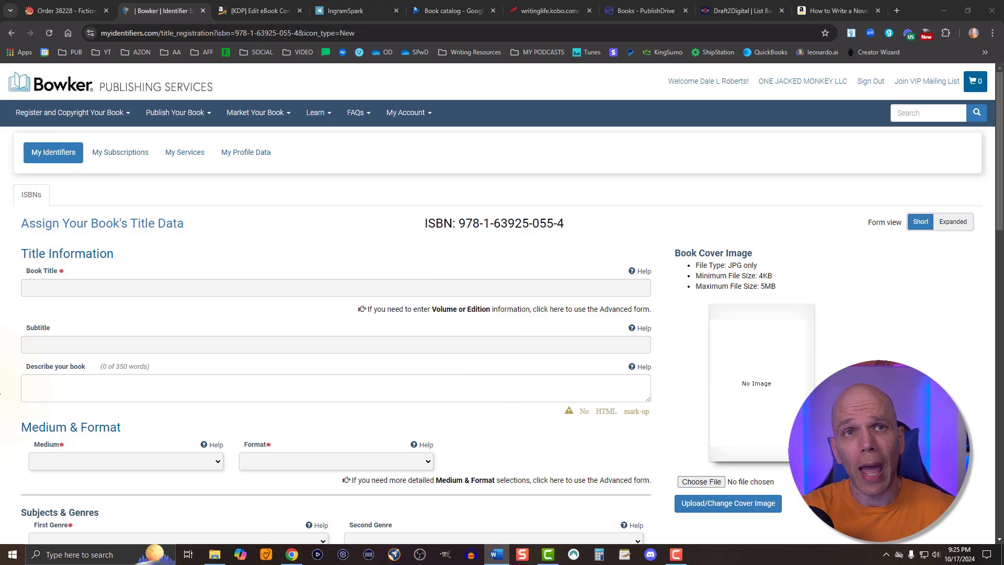
left_click_drag(0, 382, 0, 379)
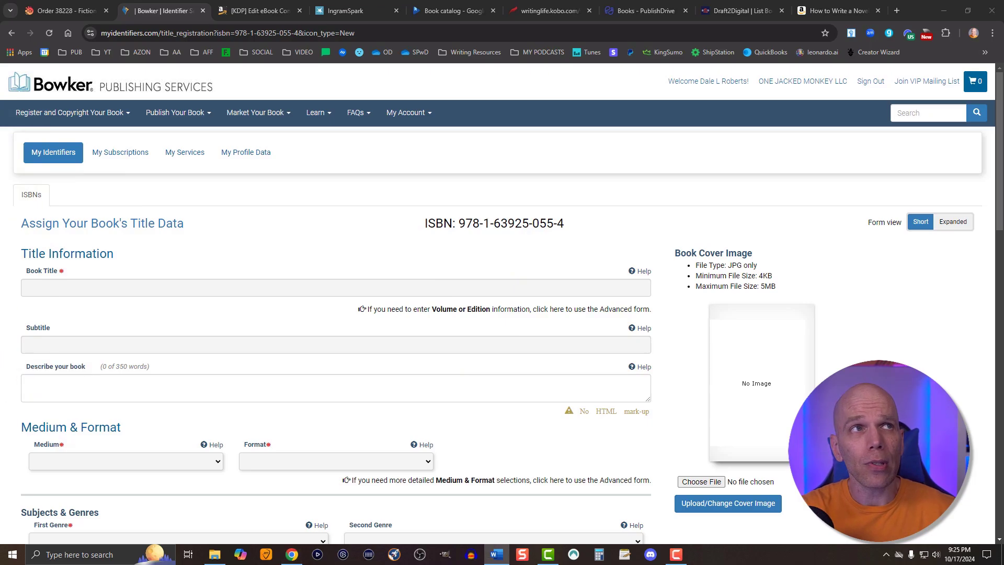
left_click(231, 287)
type("Fiction Writing")
left_click(0, 314)
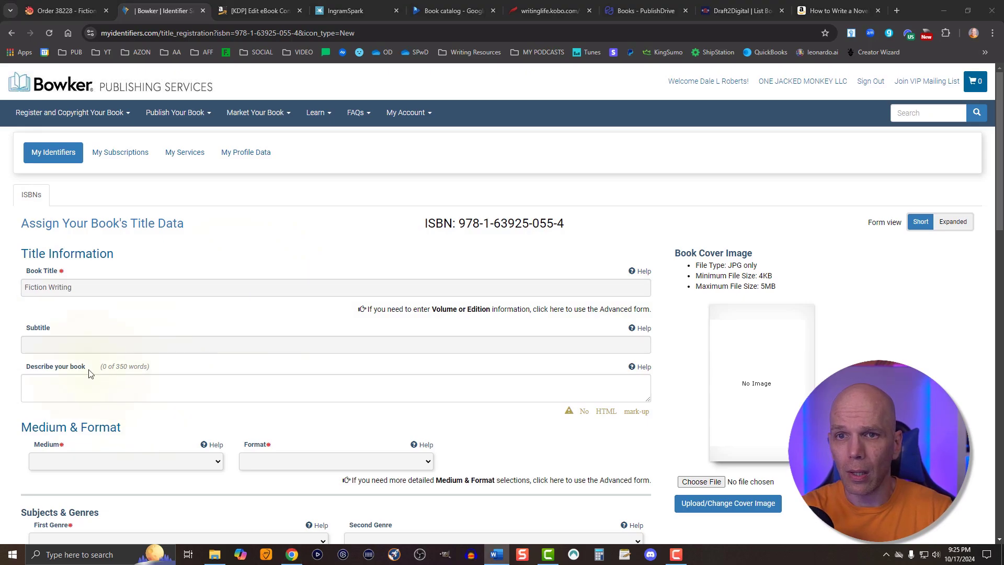
left_click(56, 341)
type("A Practical Guide for Crafting Your First Novel")
Step: Copy in the book description that begins "Unlock the power of storytelling and transform your writing" and ends "Start your journey today!"
key("alt+Tab")
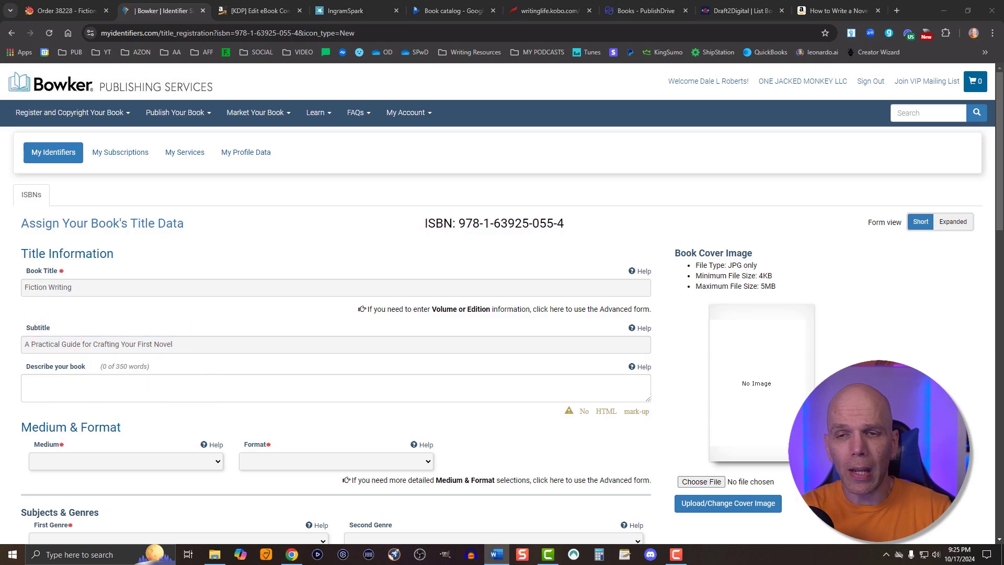
left_click(78, 385)
type("Unlock the power of storytelling and transform your writing with practical tools and techniques that bring your stories to life. Discover how to create captivating characters, immersive scenes, and a solid plot structure that resonates with readers. Find your authentic voice and watch your stories come alive. Start your journey today!")
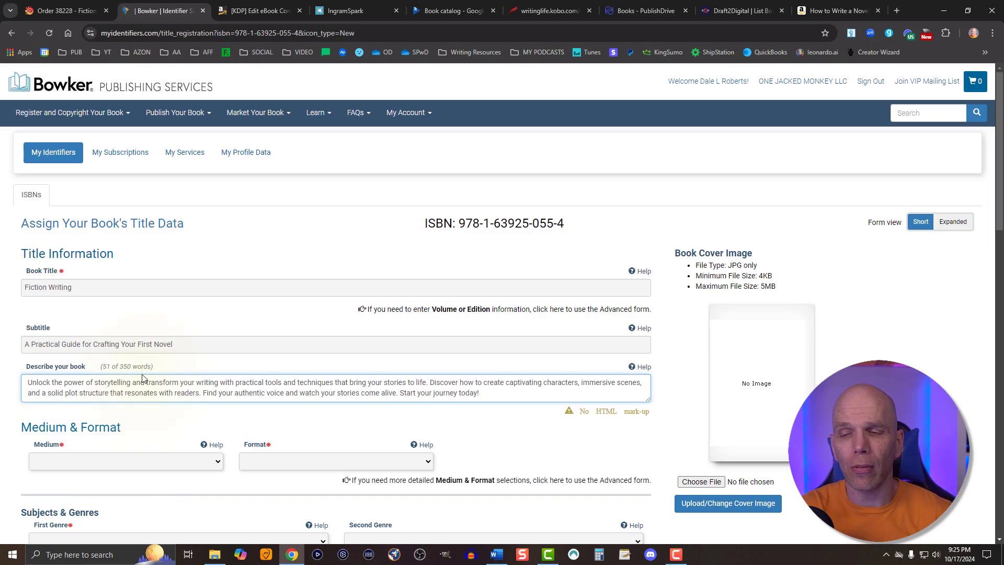
Step: Set the medium to E-Book, the format to Digital online and the eBook file type to EPUB
scroll(166, 398, "down", 1)
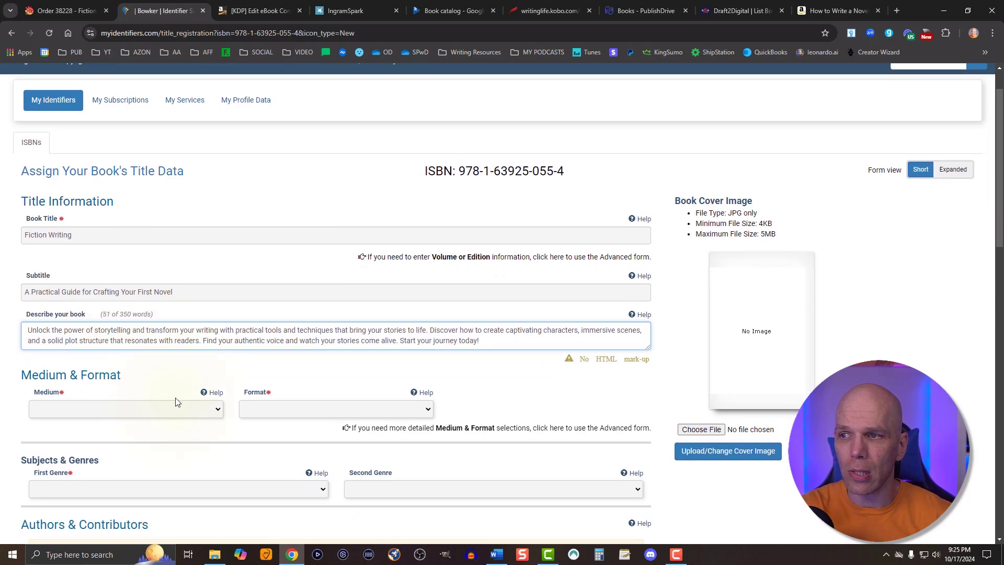
left_click(110, 407)
left_click(72, 452)
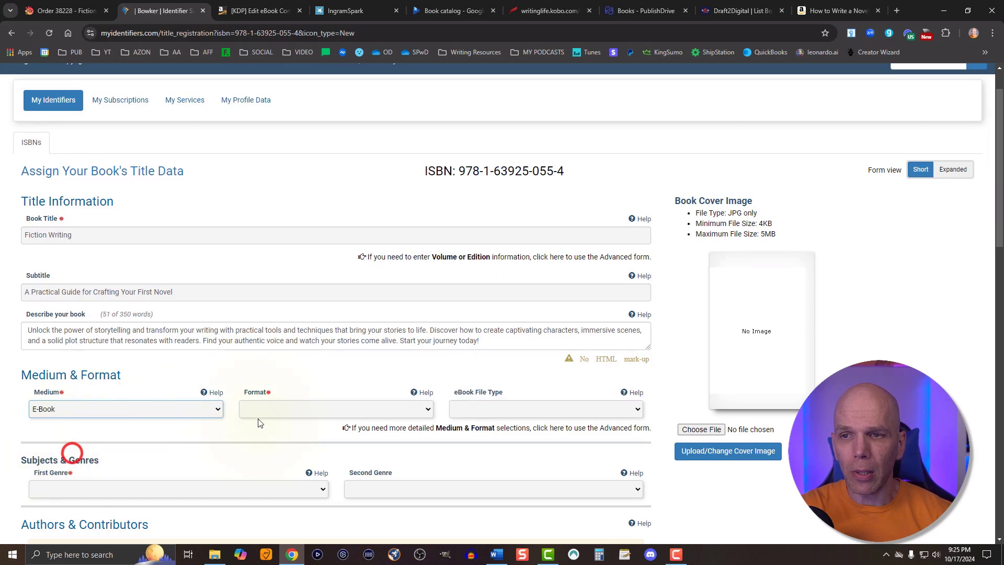
left_click(258, 410)
left_click(256, 436)
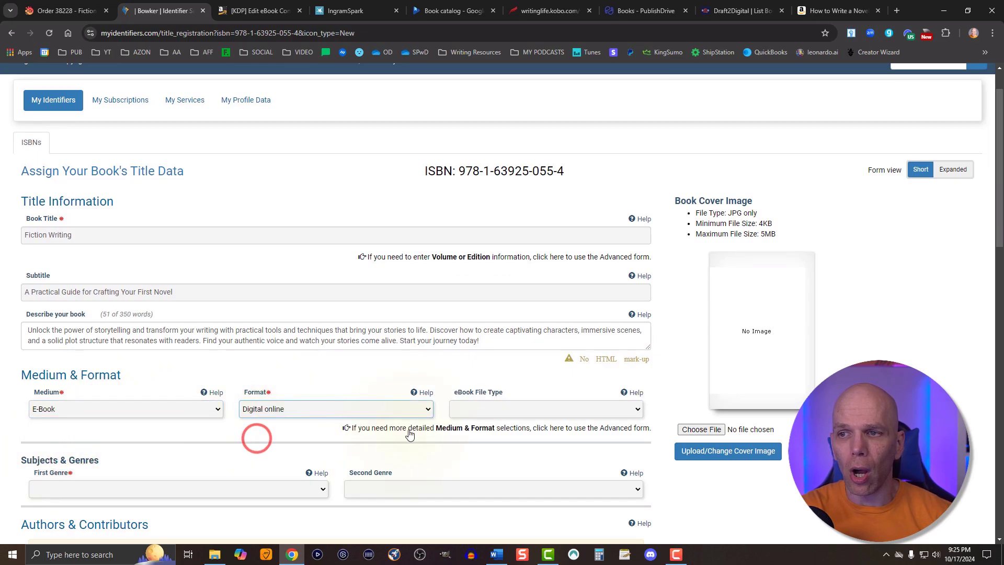
left_click(471, 410)
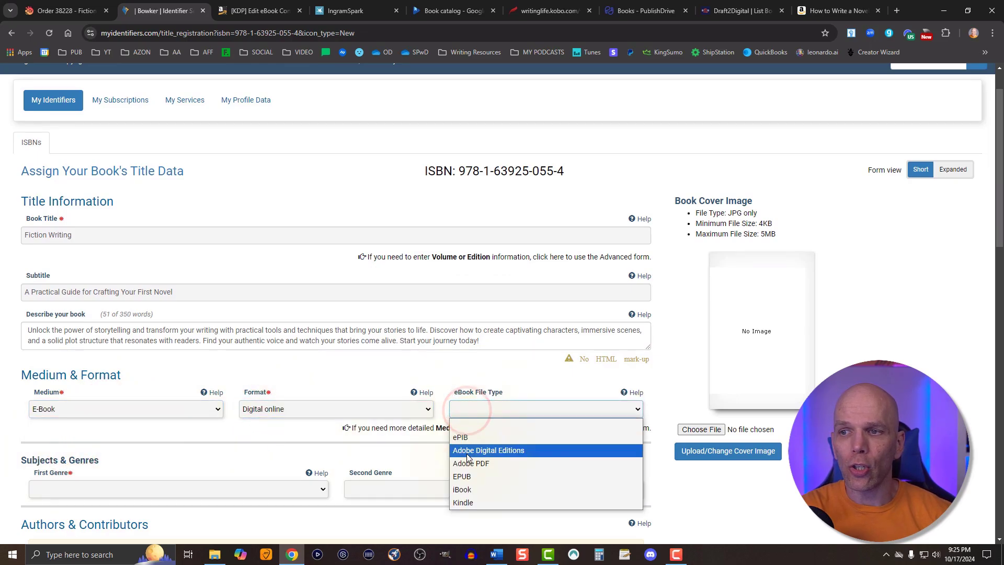
left_click(463, 476)
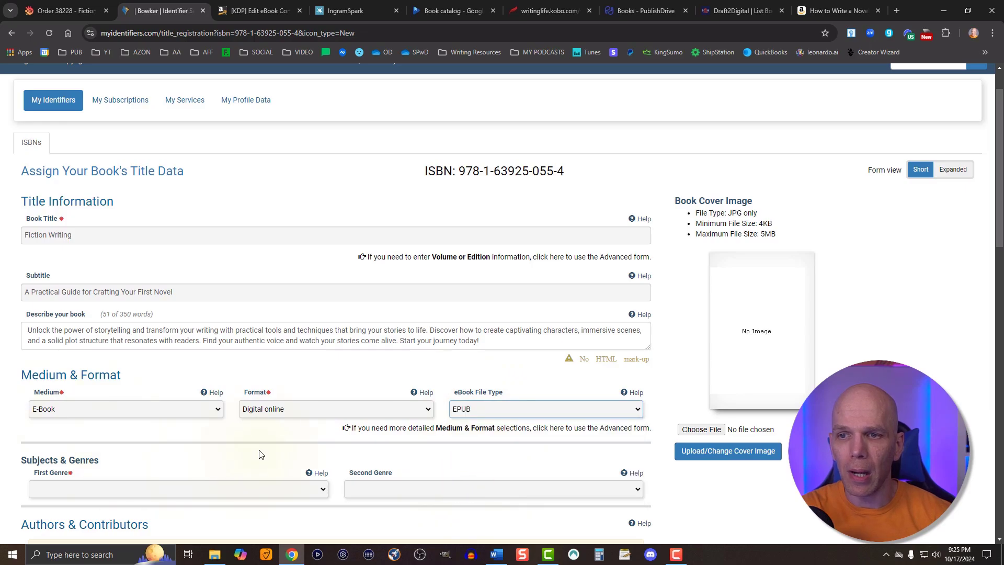
left_click(498, 412)
left_click(474, 471)
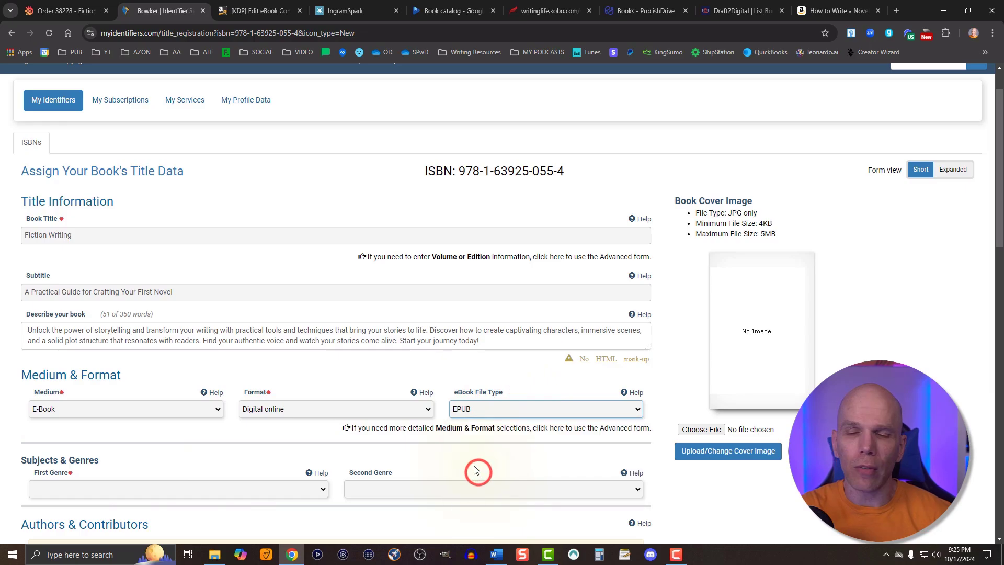
Step: Upload the ebook cover JPG from the FICTION WRITING "Final" folder as the book cover image
left_click(710, 430)
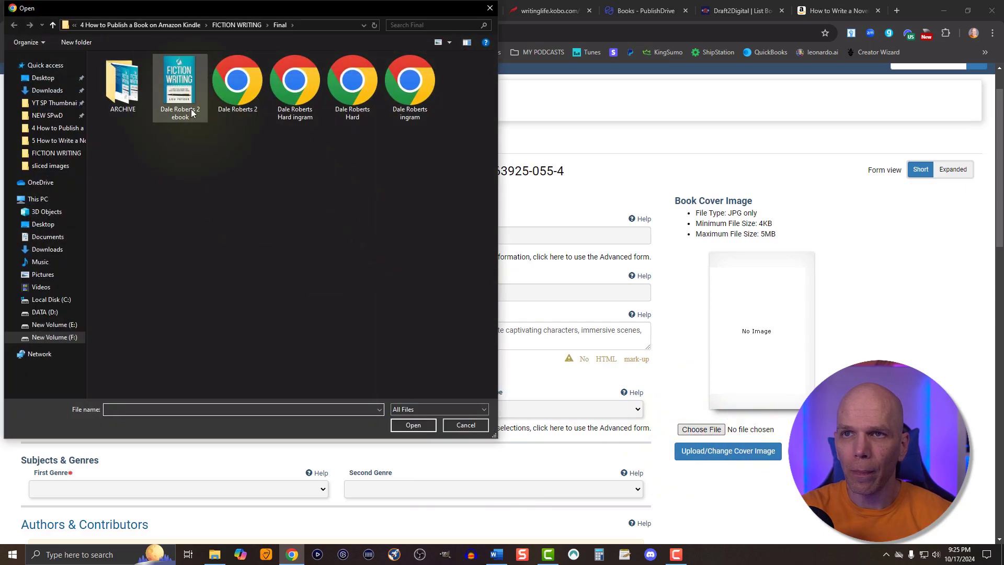
left_click(192, 113)
left_click(410, 426)
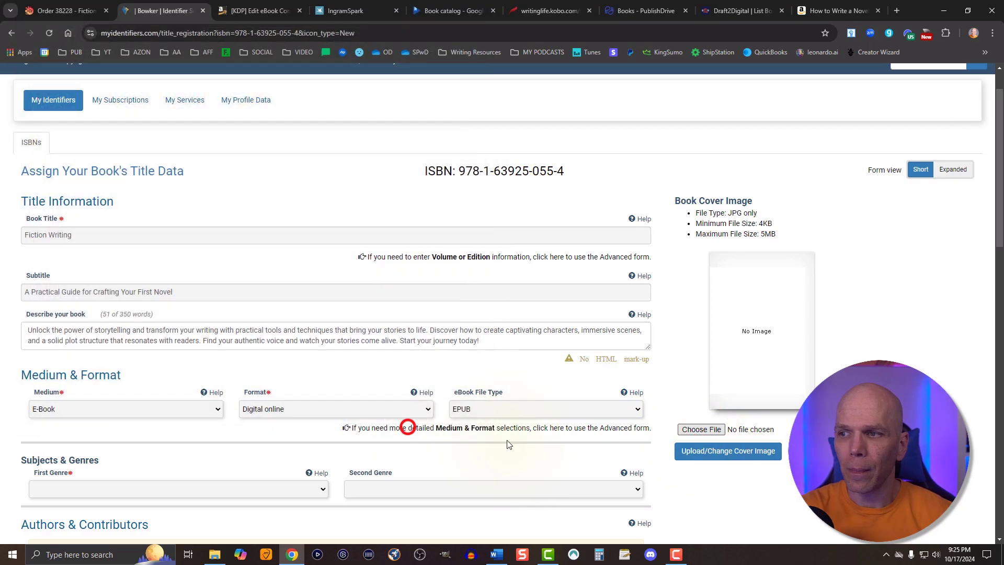
left_click(702, 458)
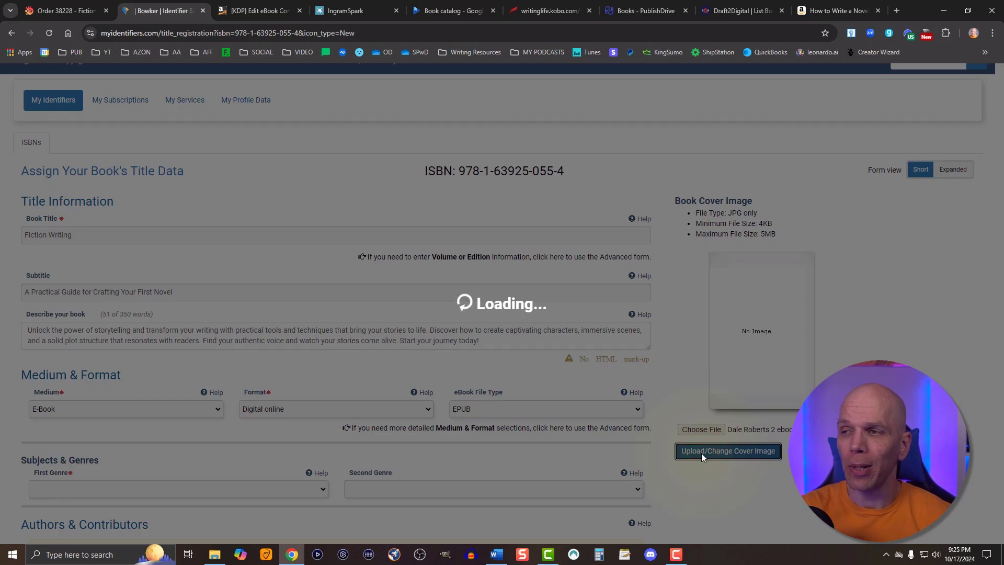
Step: Set the first genre to REFERENCE BOOKS and the second genre to BUSINESS
scroll(681, 451, "down", 2)
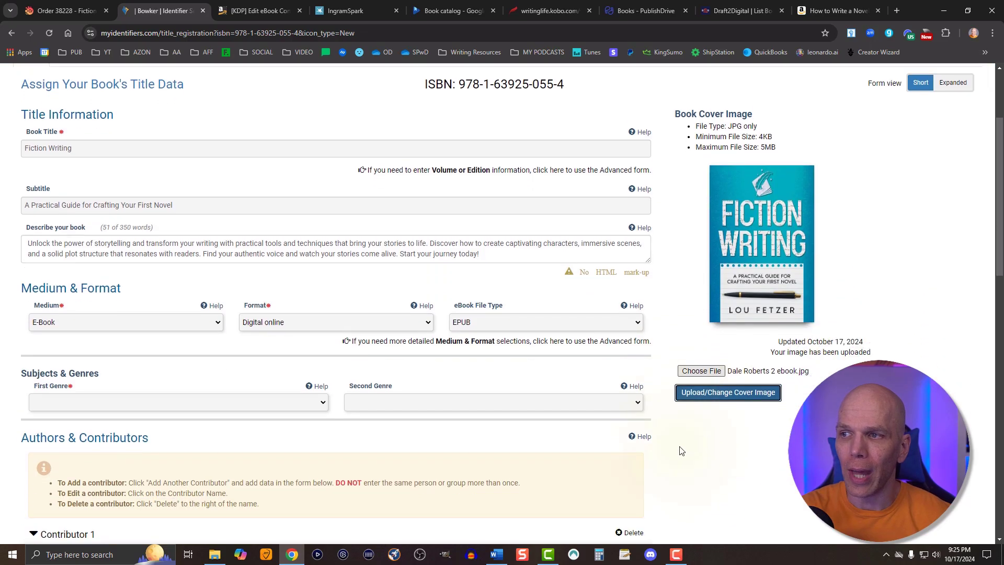
scroll(490, 432, "down", 2)
left_click(92, 279)
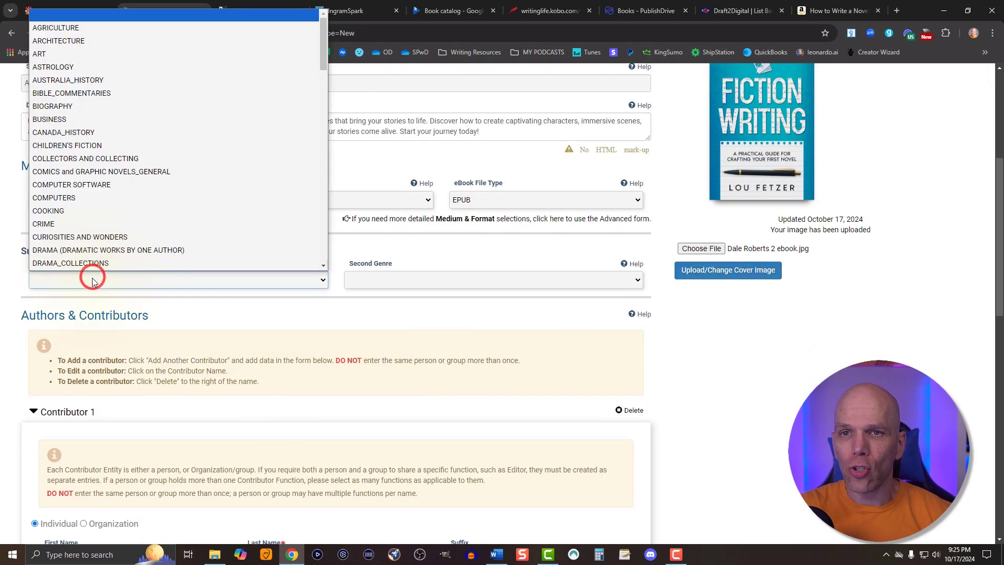
scroll(57, 238, "down", 10)
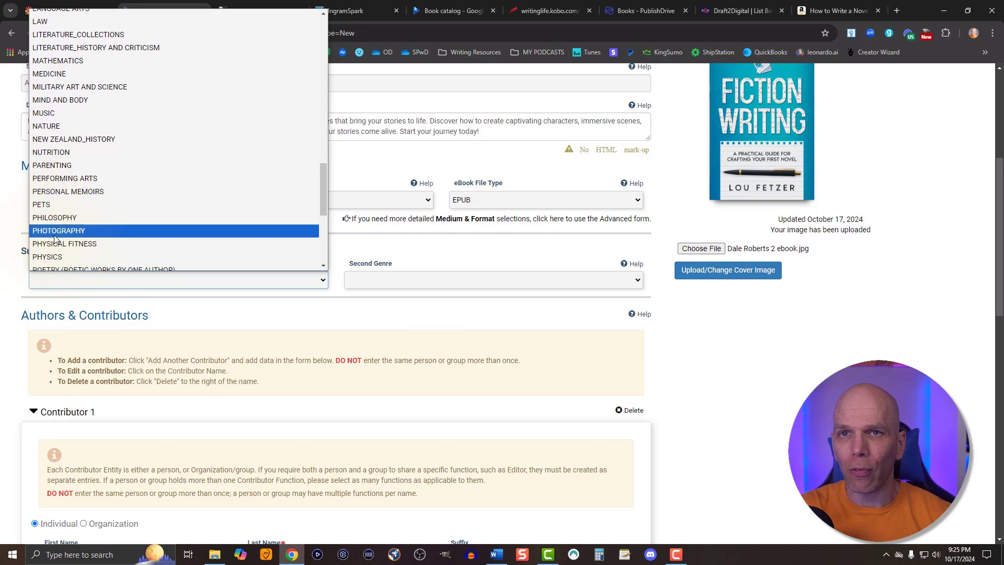
scroll(55, 237, "down", 2)
left_click(49, 225)
left_click(363, 275)
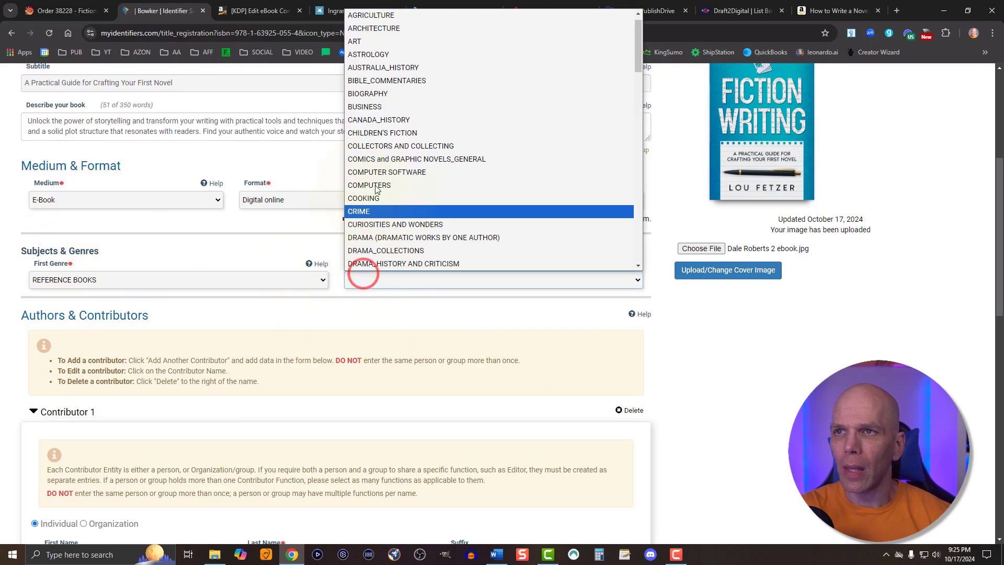
left_click(370, 108)
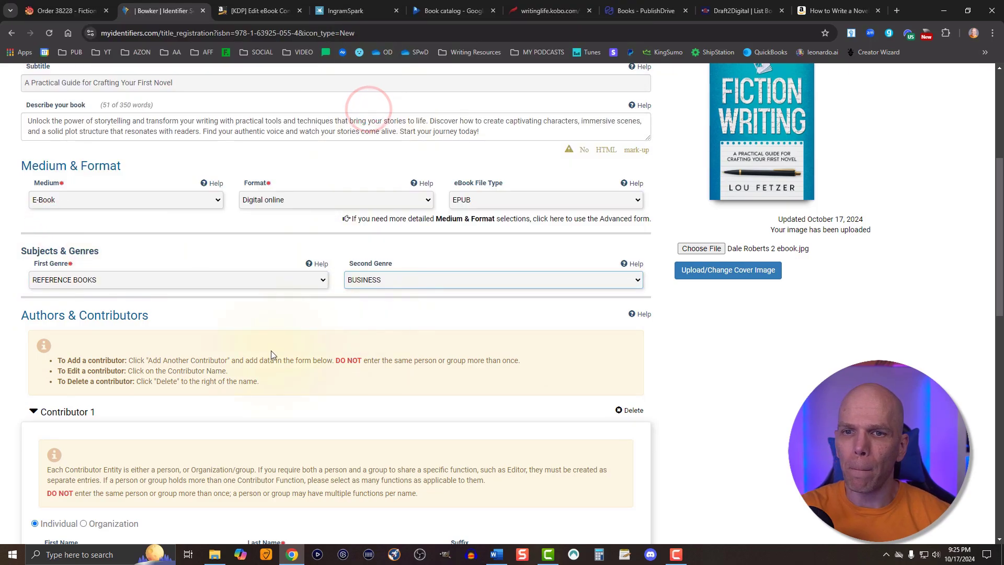
Step: Enter the author's first and last name for Contributor 1, leave the biography blank, and assign the Author function
scroll(271, 355, "down", 5)
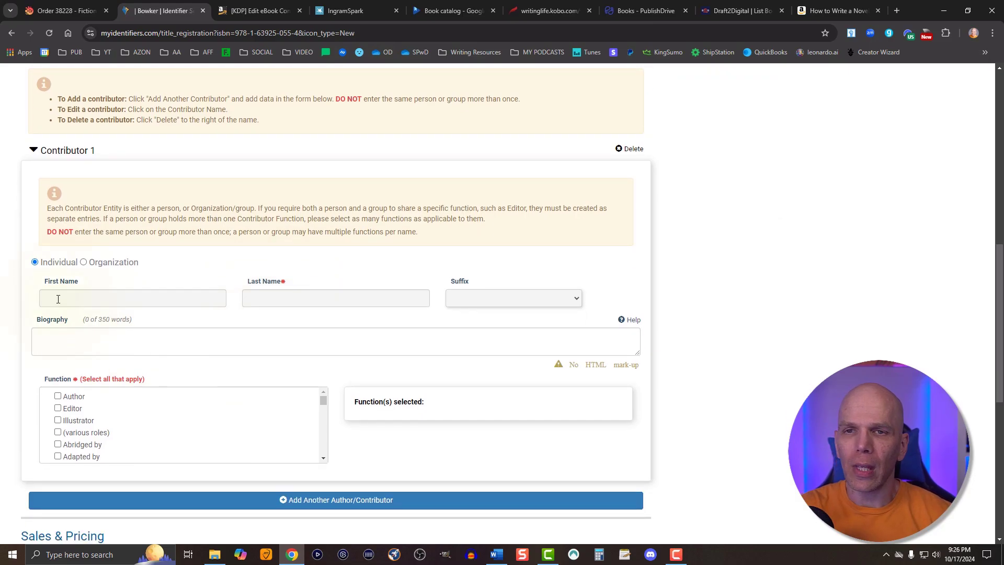
left_click(58, 299)
type("Lou")
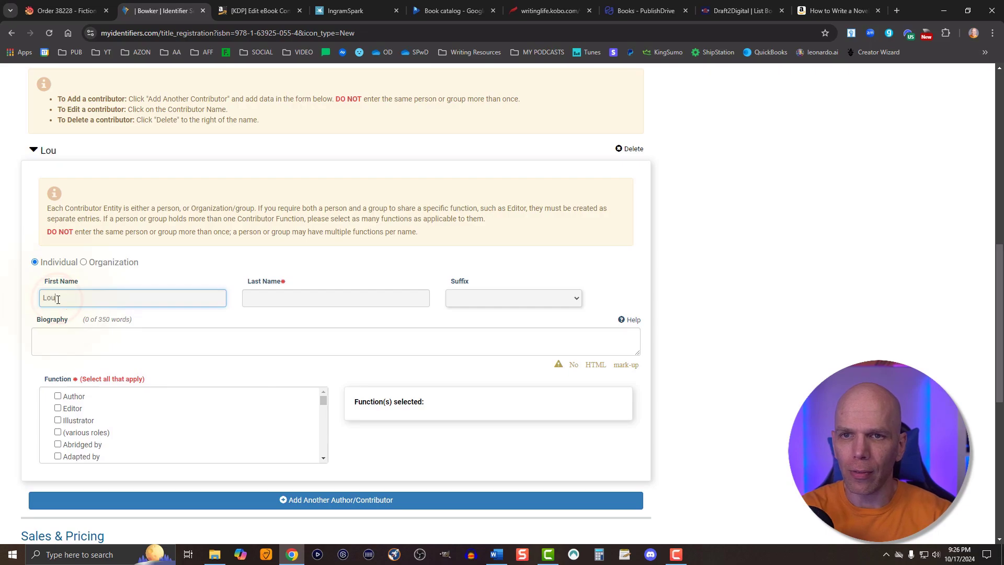
left_click(263, 303)
type("Fetzer")
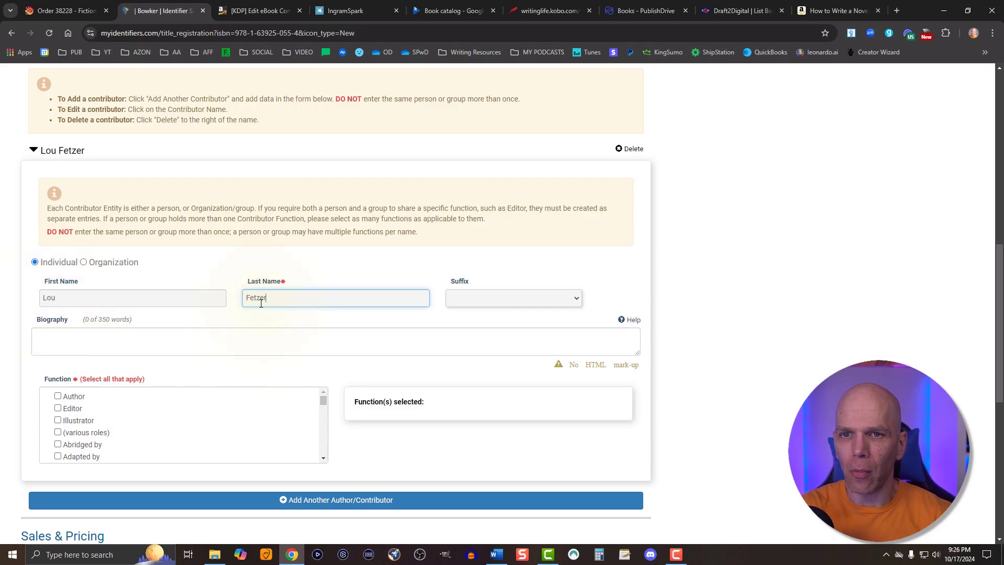
left_click(229, 334)
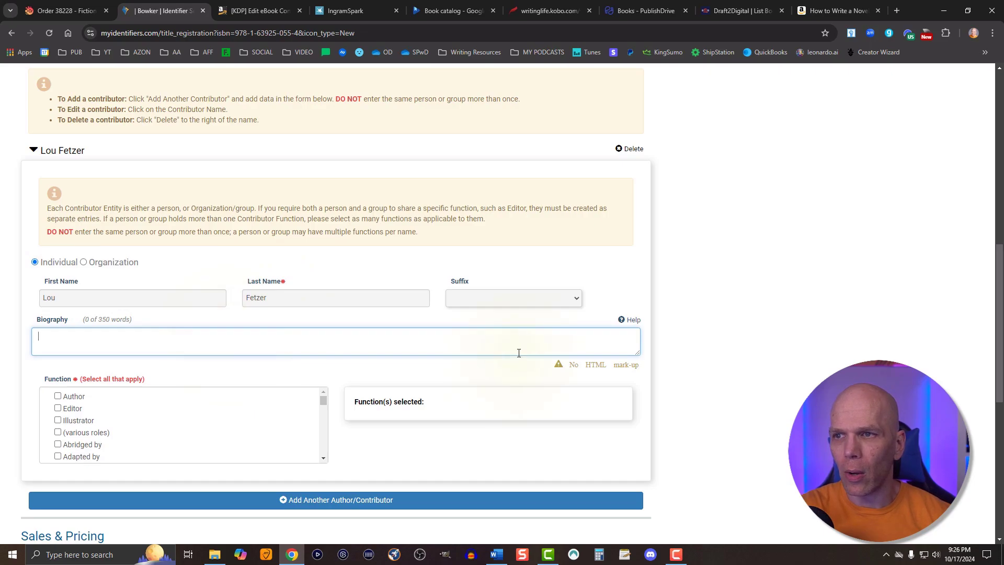
mouse_move(638, 330)
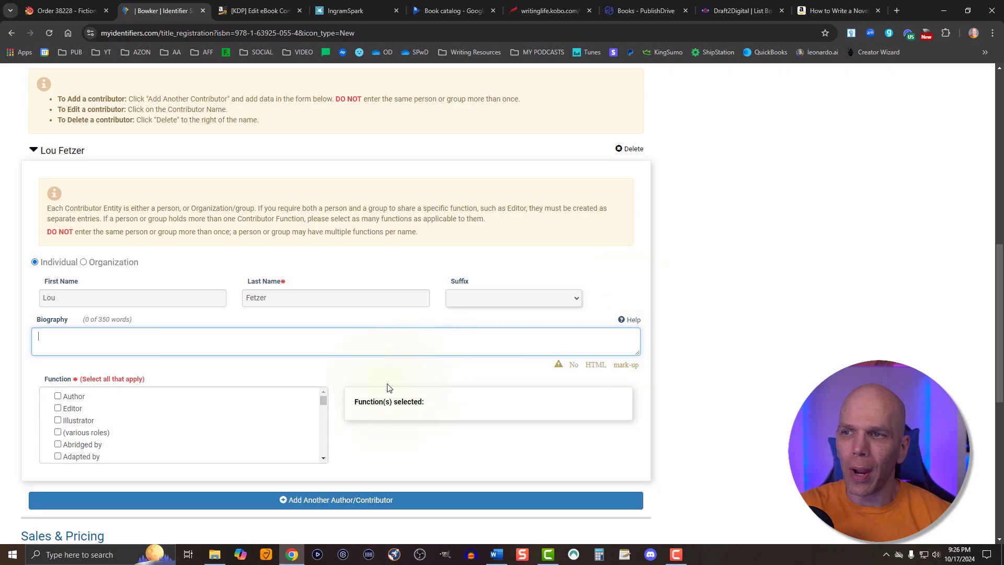
left_click(637, 287)
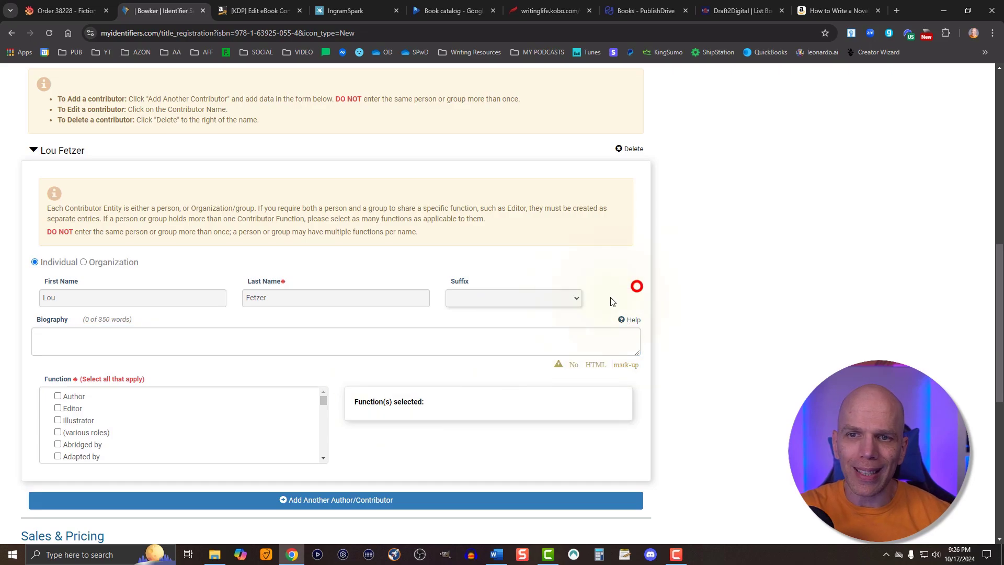
left_click(58, 397)
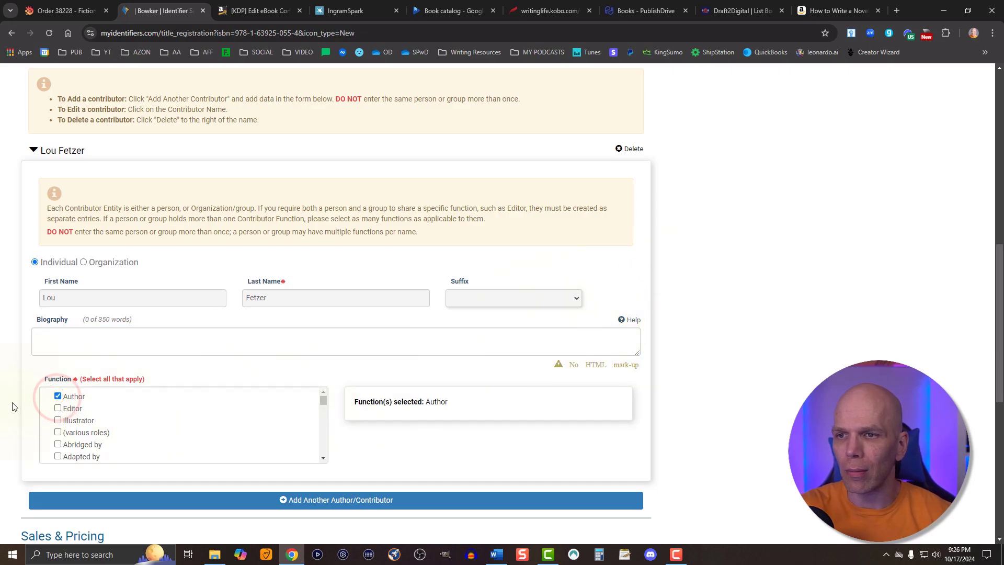
Step: Set the publication date in the Sales & Pricing section to October 17, 2024
scroll(13, 407, "down", 3)
scroll(13, 406, "down", 2)
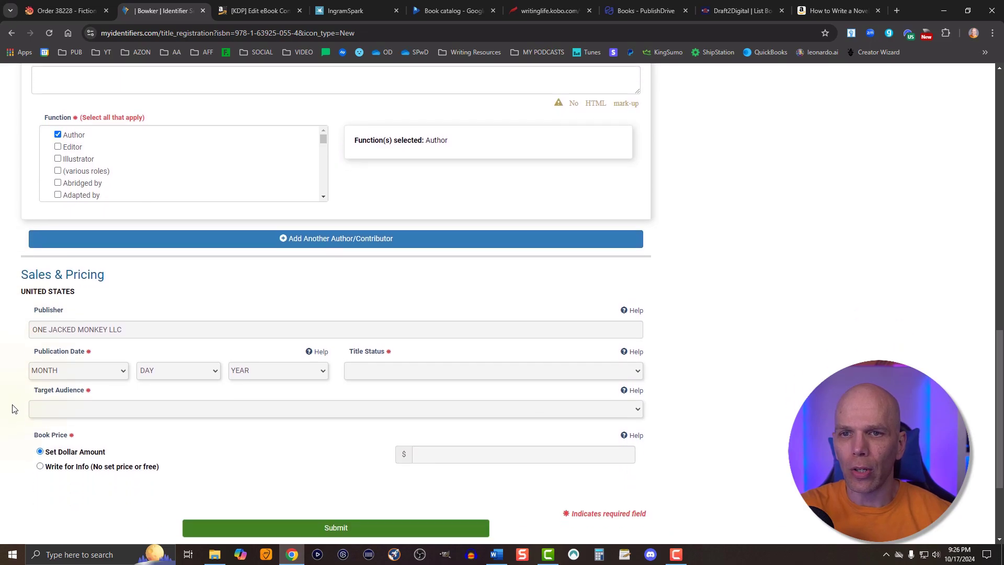
left_click(392, 241)
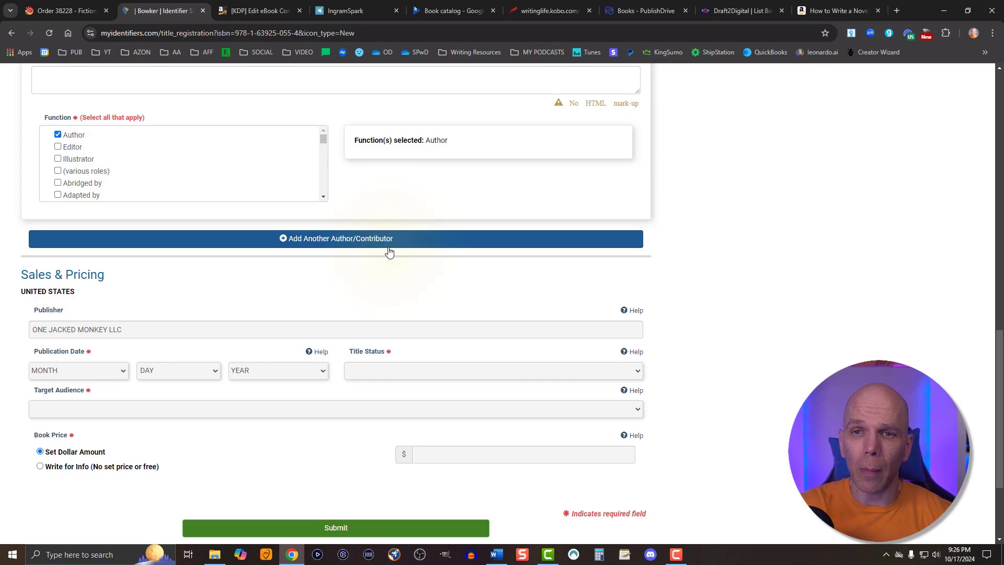
left_click(96, 369)
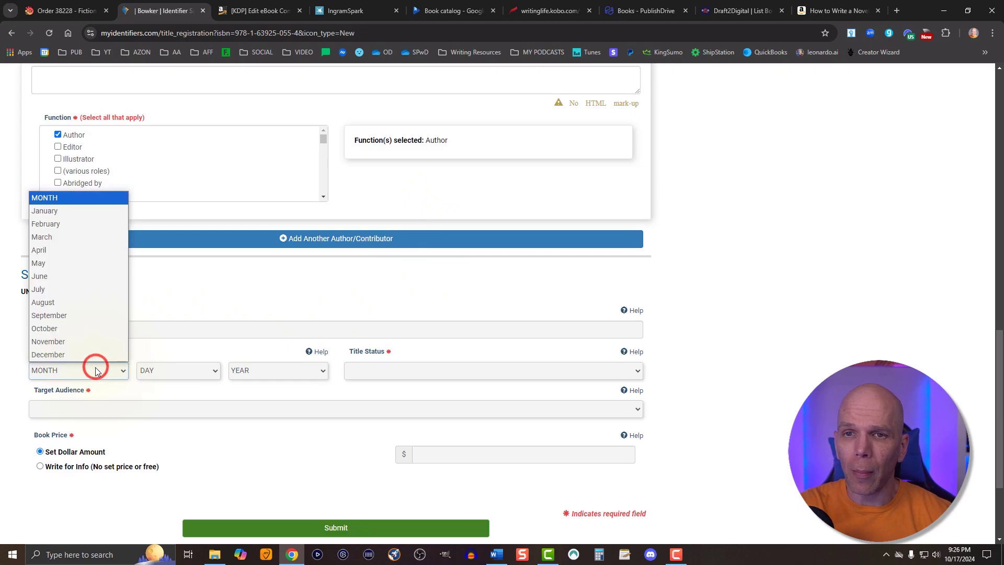
left_click(49, 328)
left_click(150, 370)
left_click(153, 330)
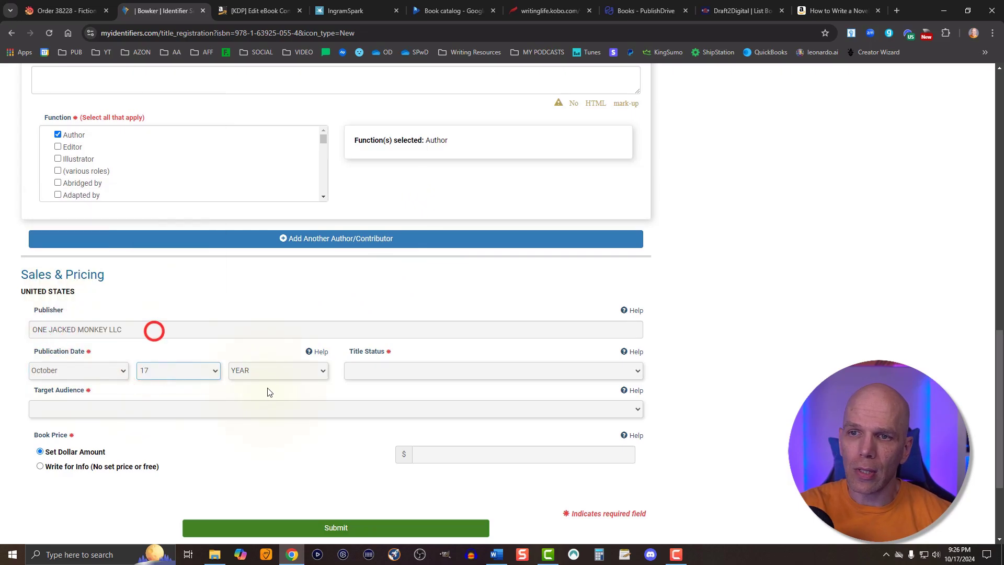
left_click(260, 373)
left_click(248, 351)
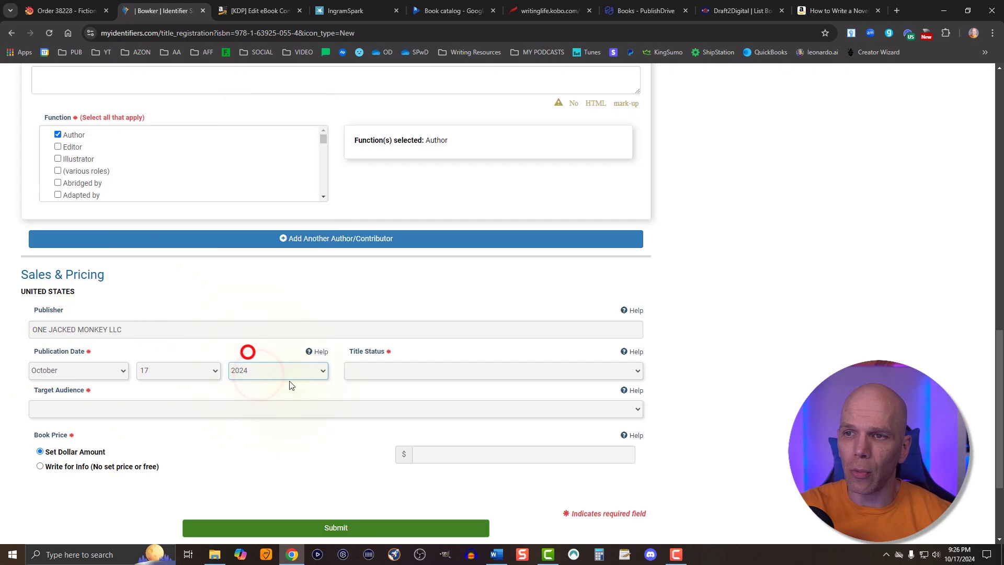
Step: Set the title status to Active Record and the target audience to Trade
left_click(376, 373)
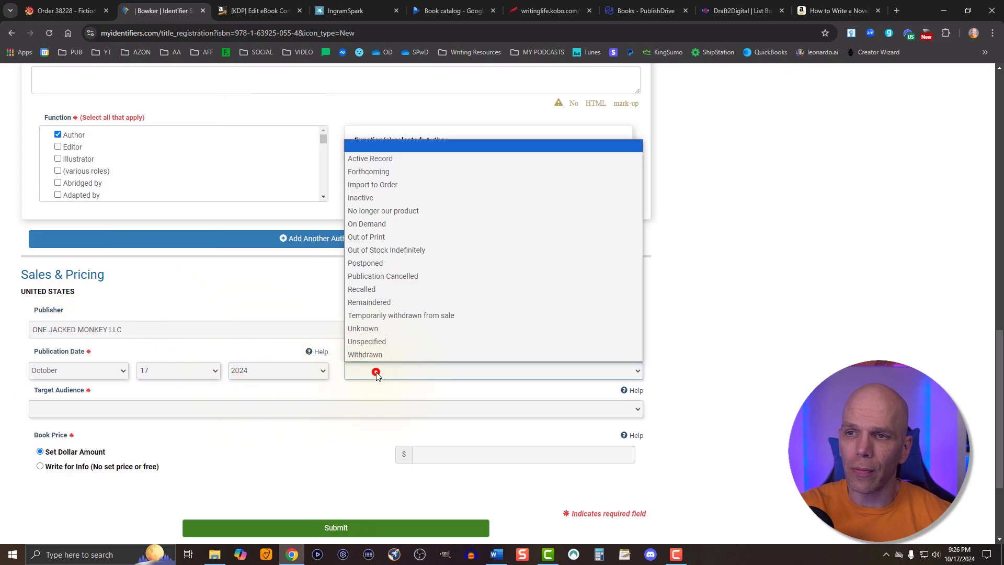
left_click(357, 163)
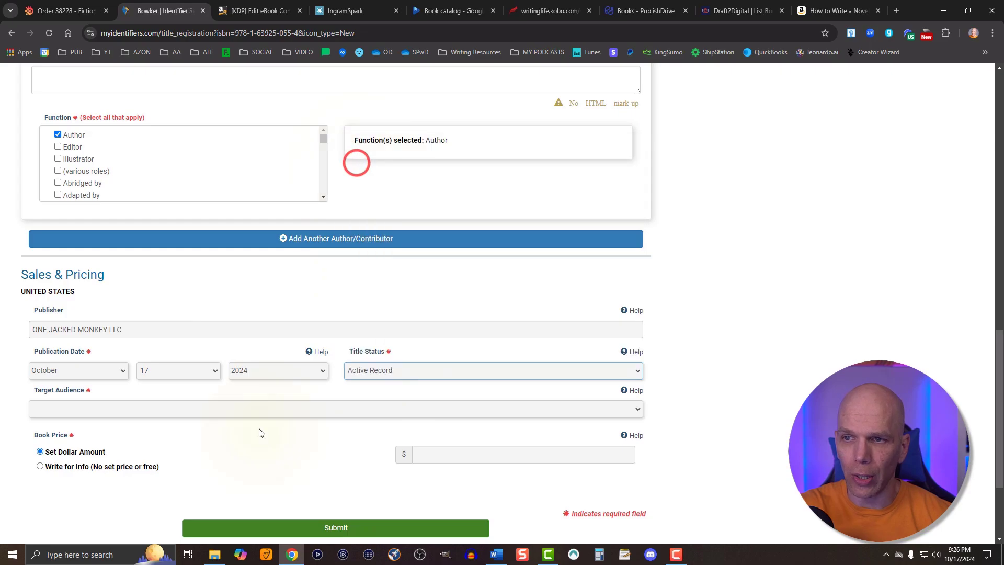
left_click(183, 410)
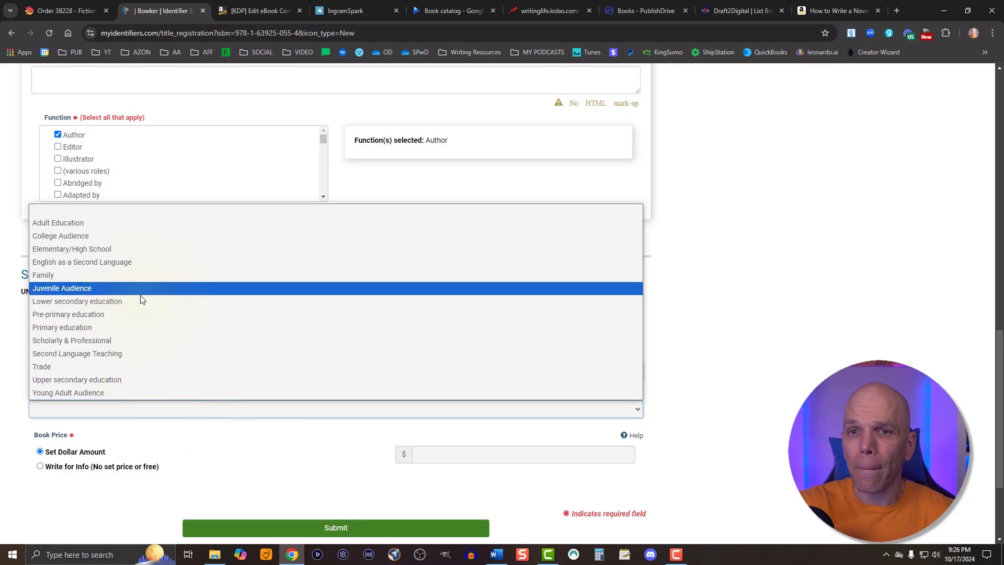
left_click(111, 370)
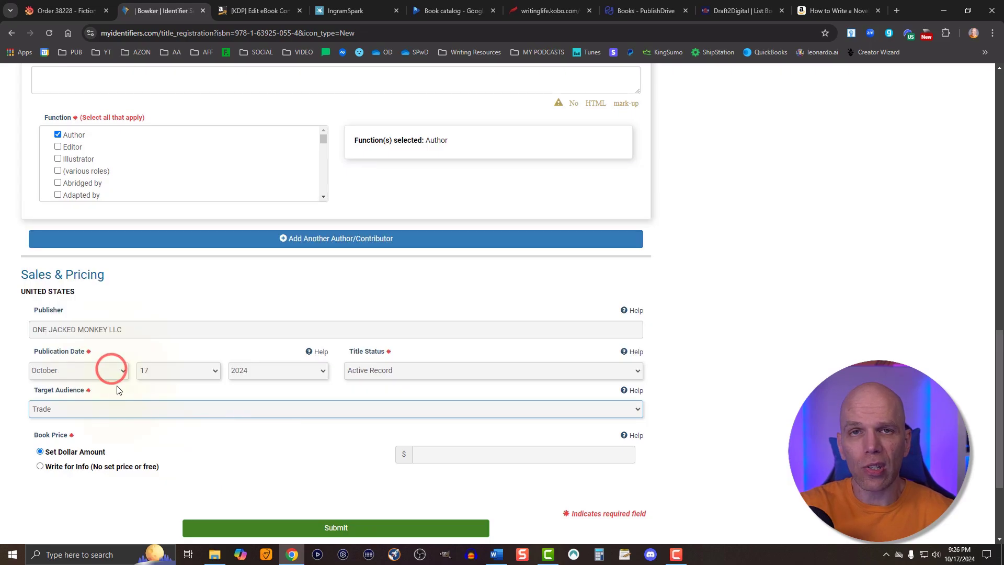
left_click(109, 418)
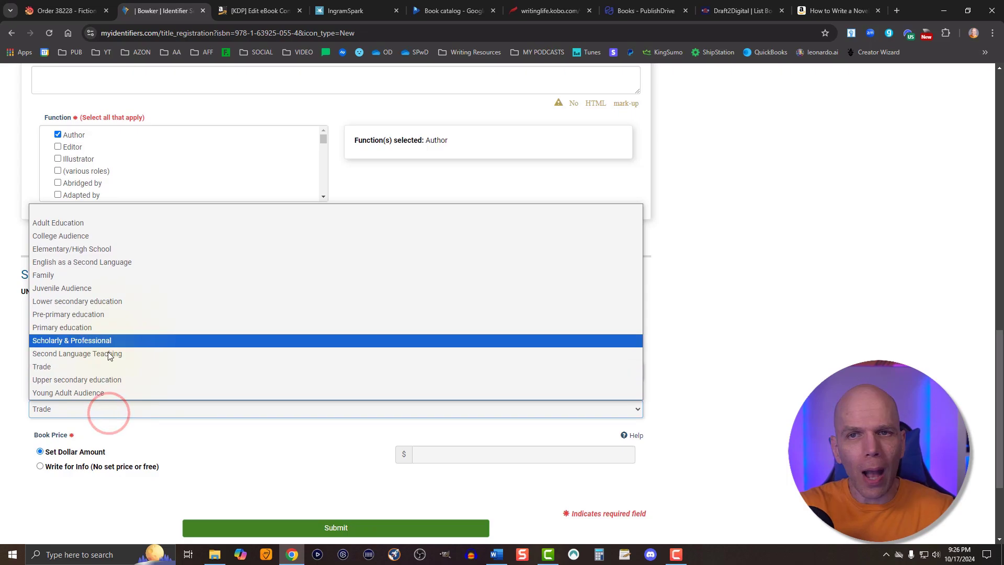
left_click(105, 371)
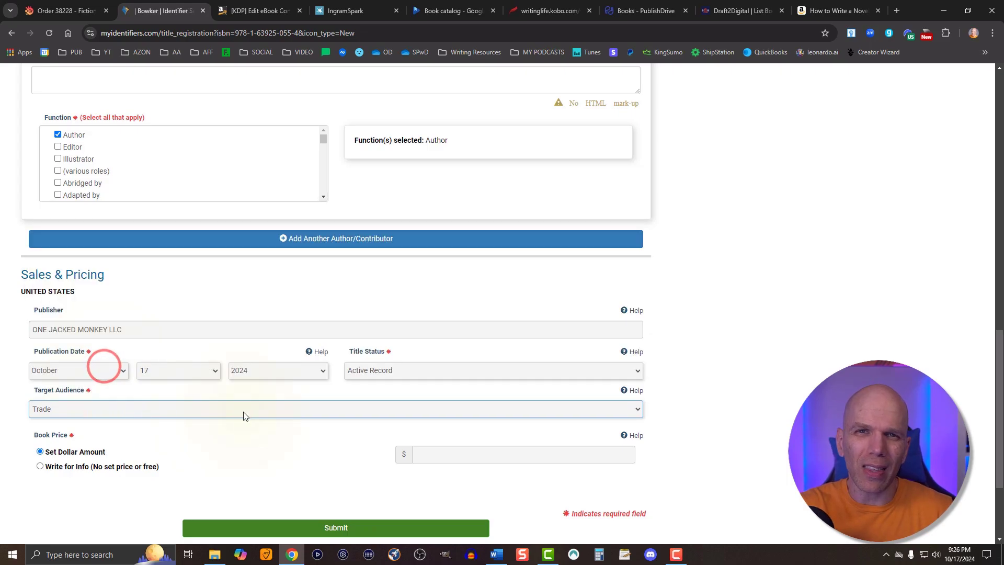
Step: Set the book price to $4.99, submit the title registration form and acknowledge the confirmation
left_click(440, 457)
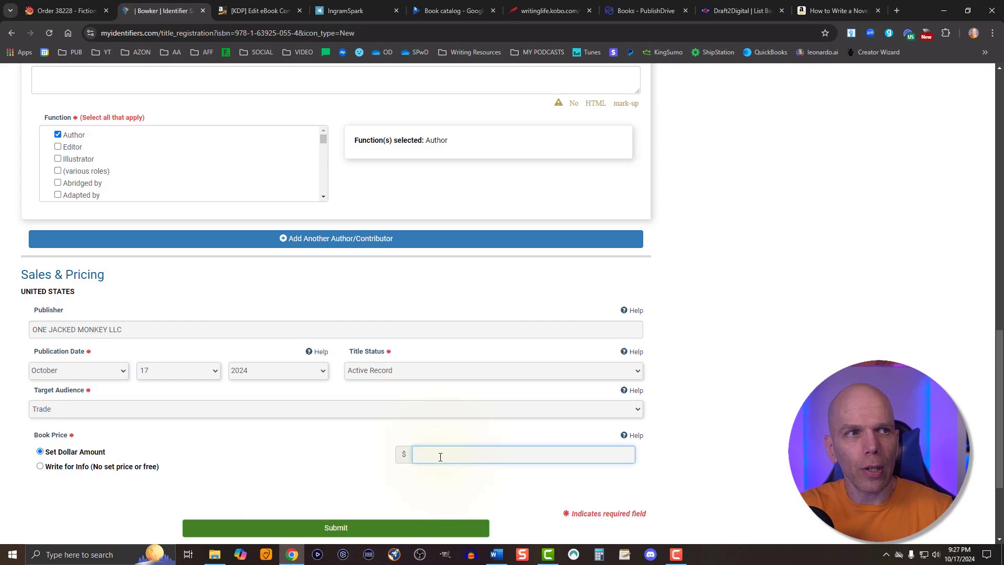
type("4.99")
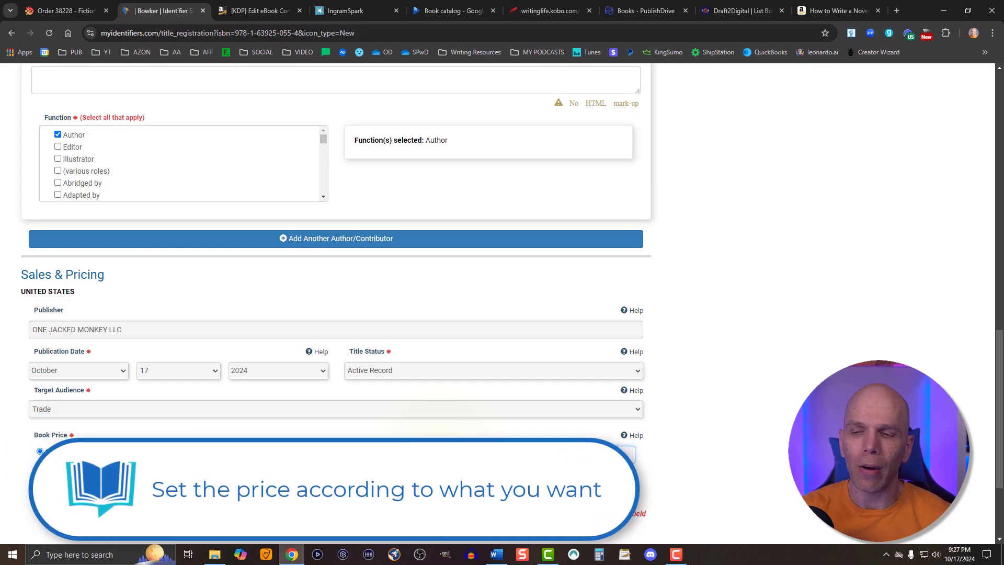
scroll(297, 366, "down", 2)
left_click(297, 428)
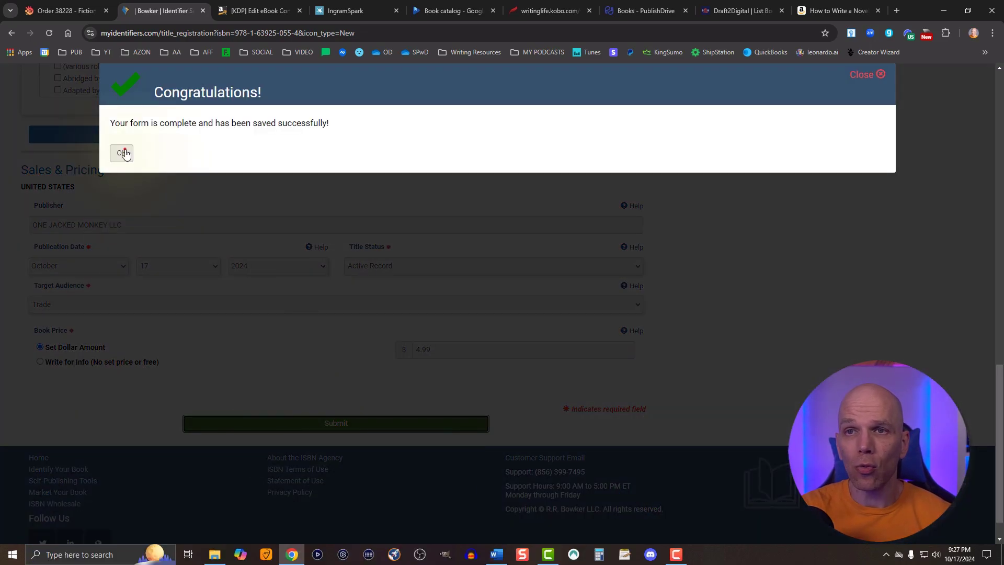
left_click(123, 153)
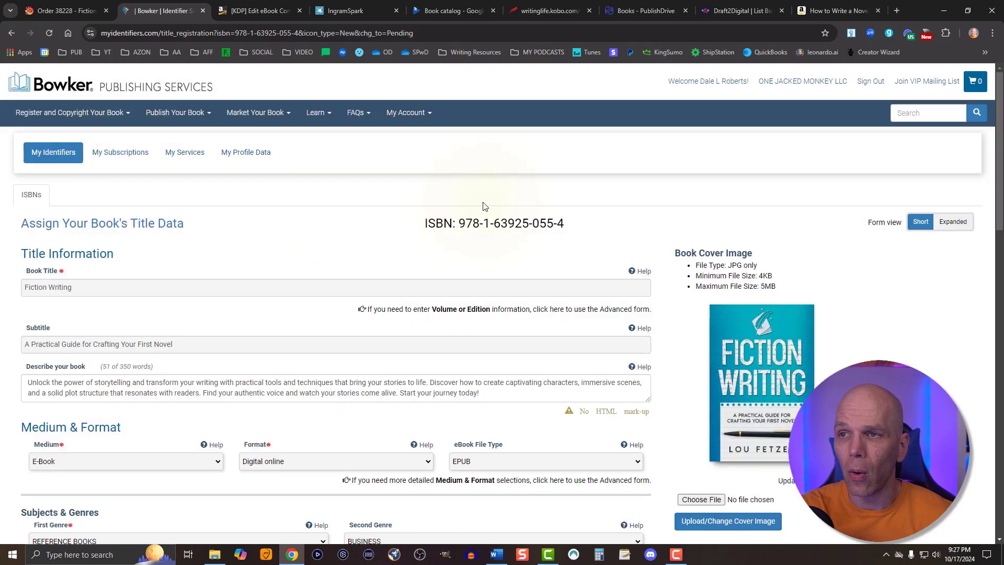
left_click_drag(459, 224, 567, 224)
key("ctrl+c")
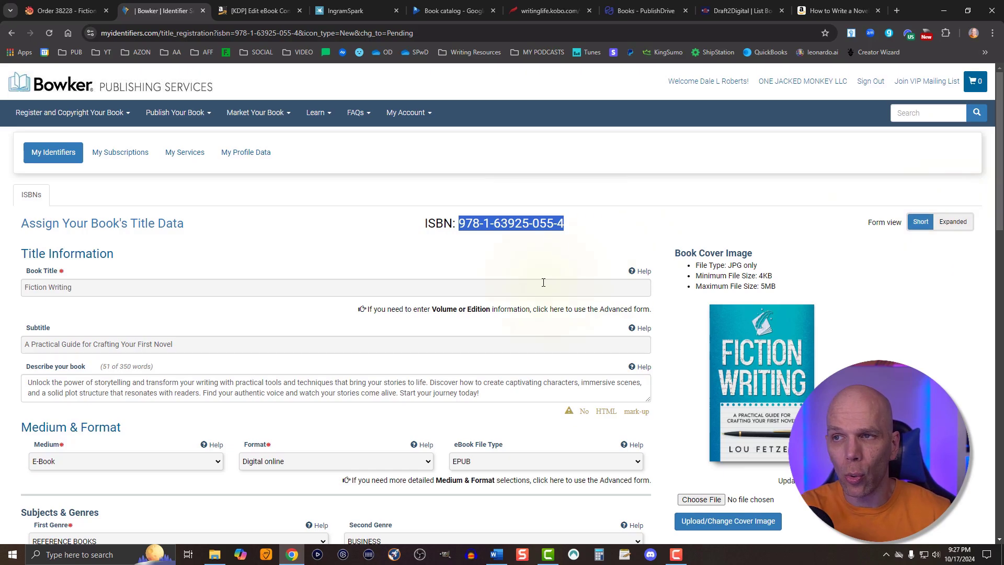
key("alt+Tab")
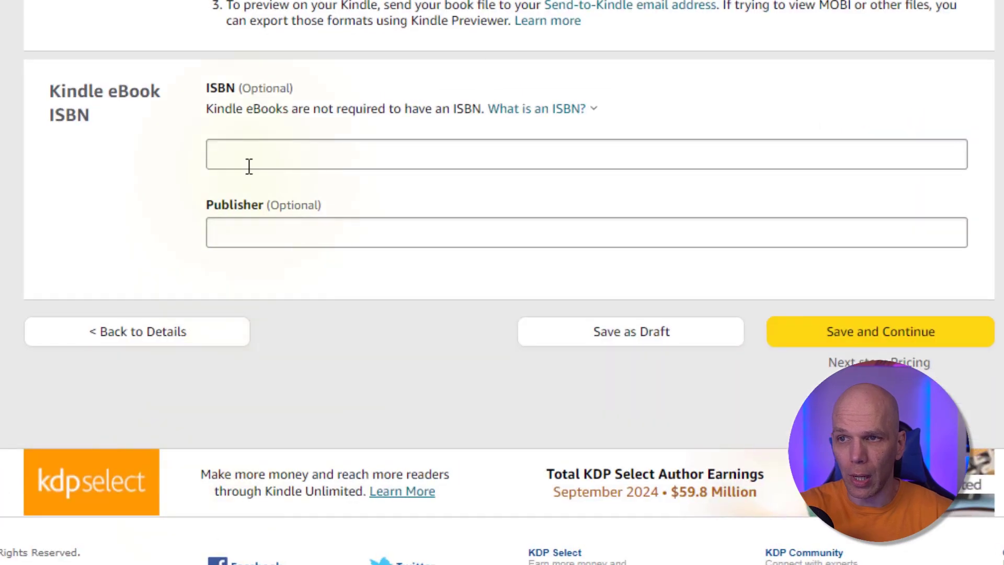
left_click(249, 163)
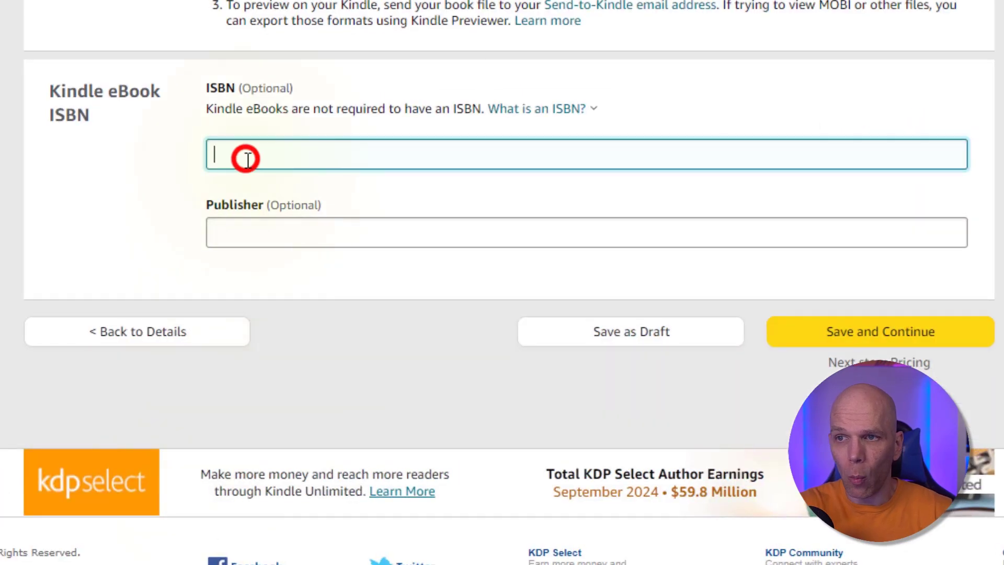
key("ctrl+v")
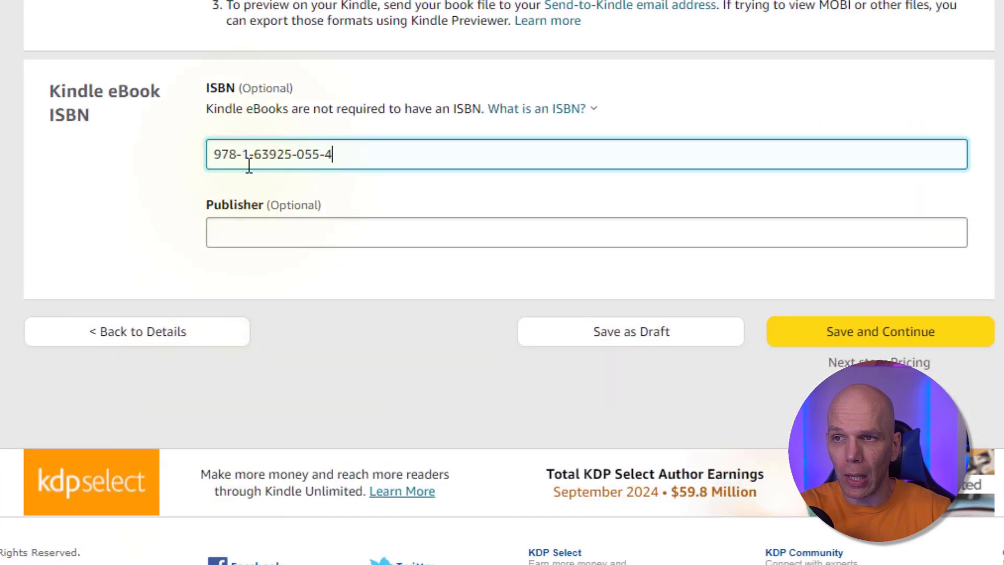
Step: Enter ONE JACKED MONKEY LLC as the publisher, then save the eBook content and continue to pricing
left_click(278, 229)
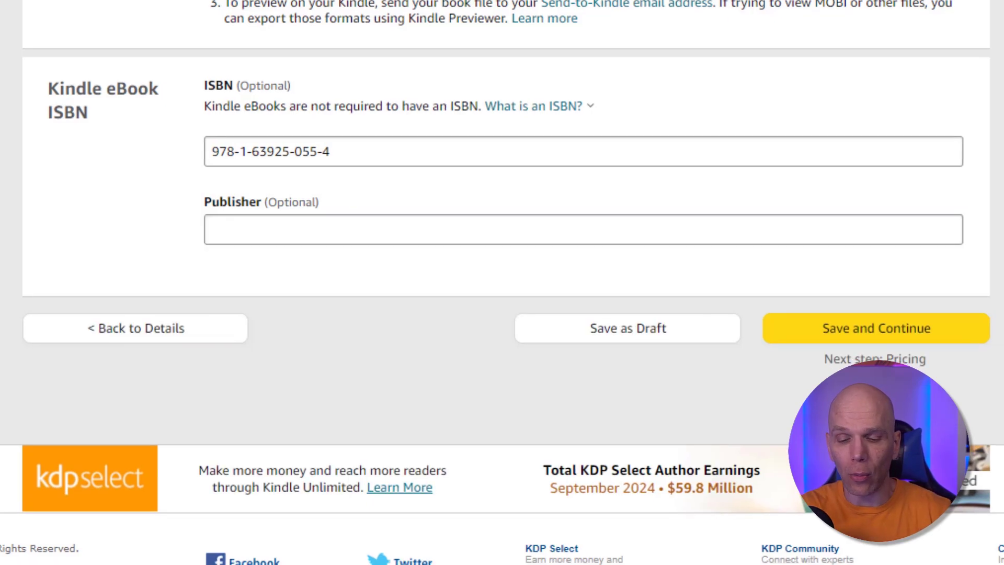
left_click(258, 239)
type("ONE JACKED MONKEY LLC")
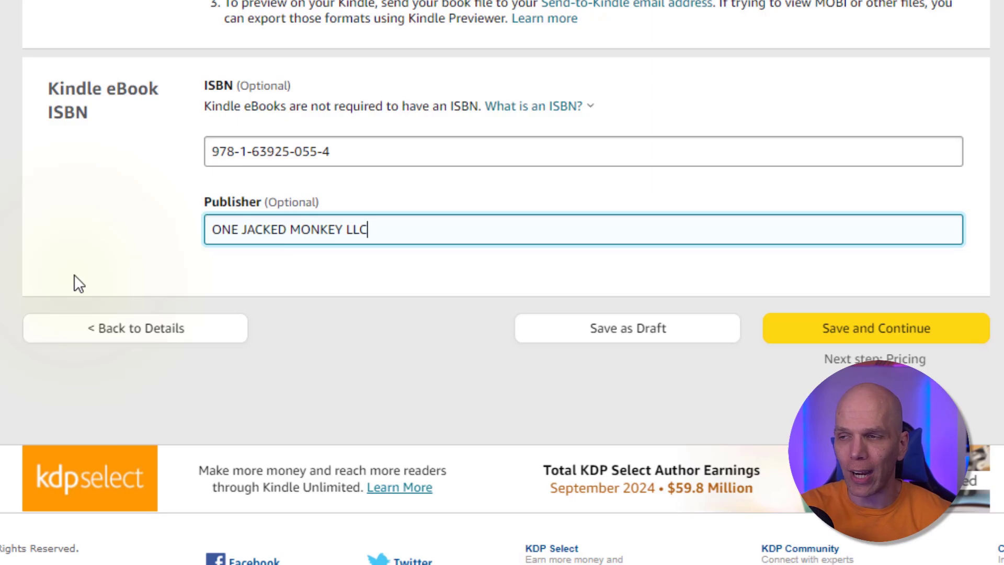
left_click(861, 343)
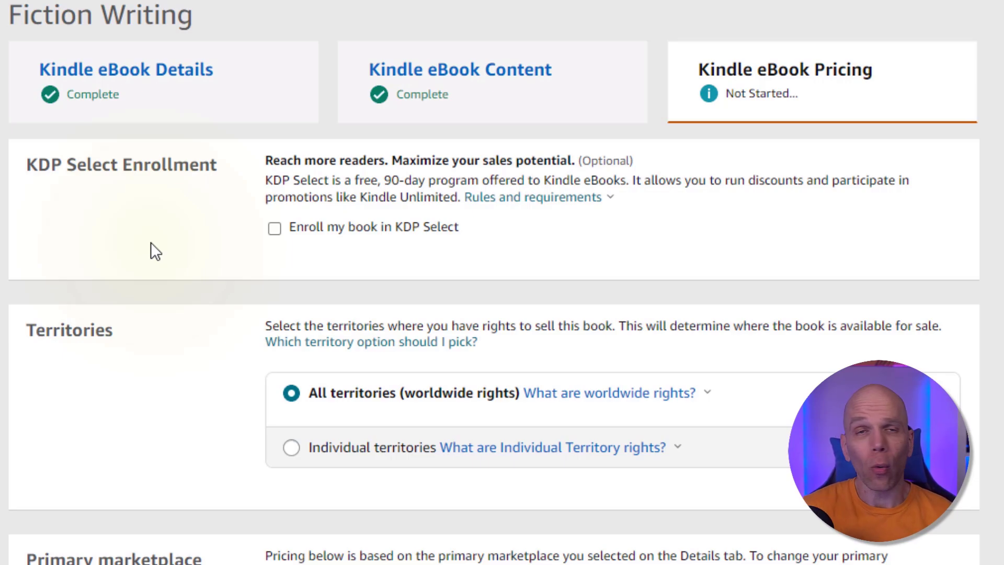
Step: Try limiting the territories to the United States and United Kingdom, then restore all territories with worldwide rights
scroll(197, 275, "down", 5)
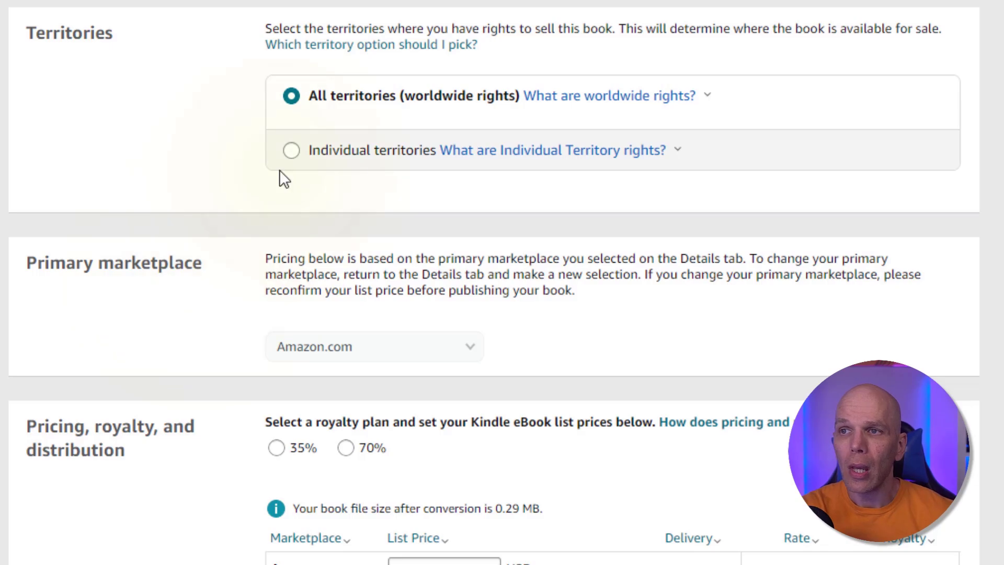
left_click(291, 151)
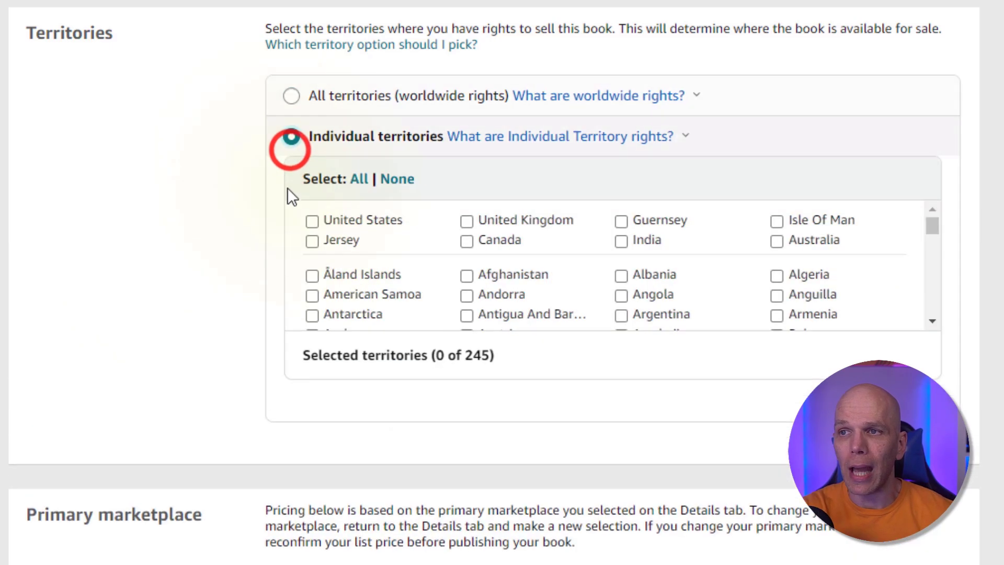
left_click(312, 222)
left_click(466, 221)
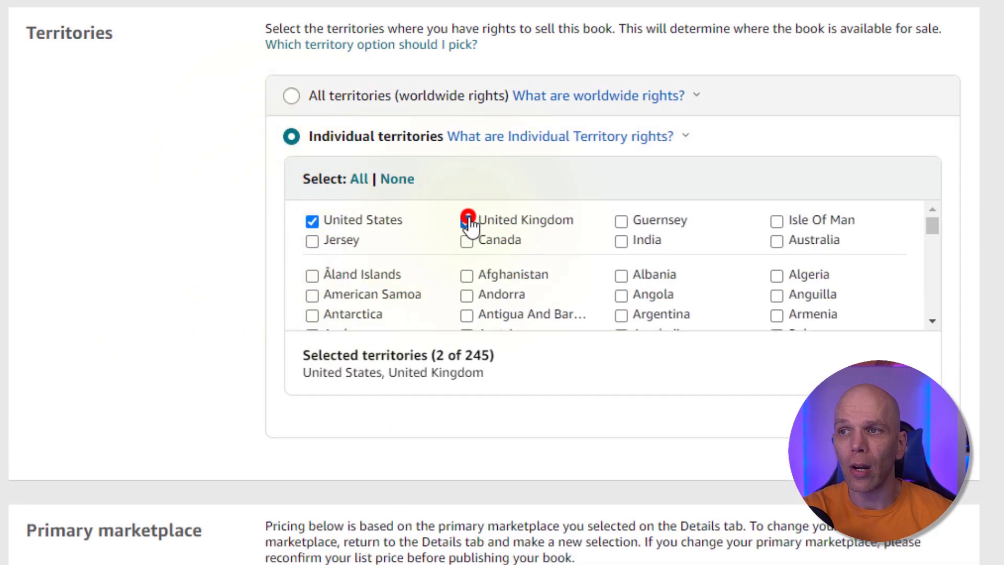
left_click(292, 97)
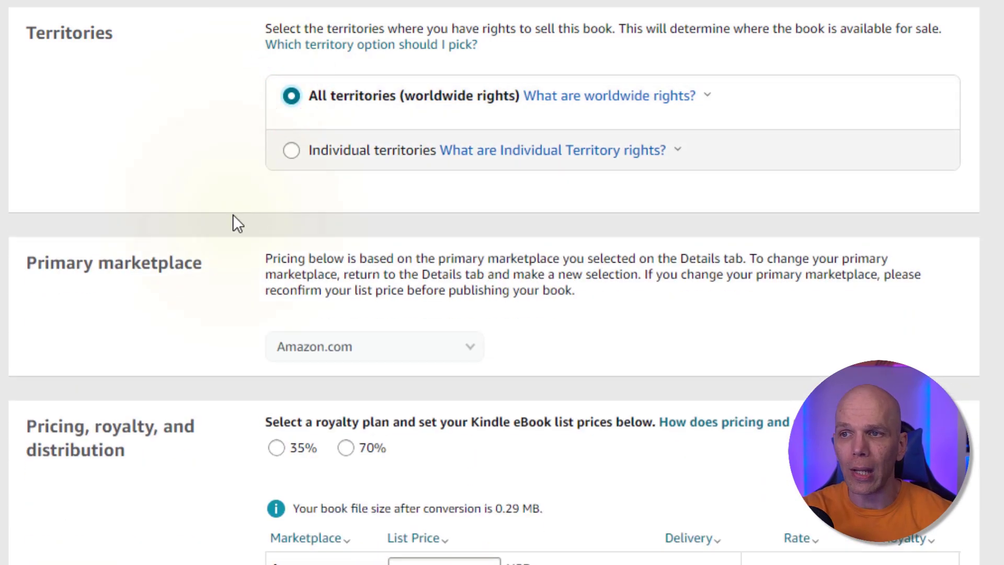
Step: Examine the primary marketplace, the royalty plan options and the list price table for each marketplace through the terms and conditions
scroll(236, 224, "down", 4)
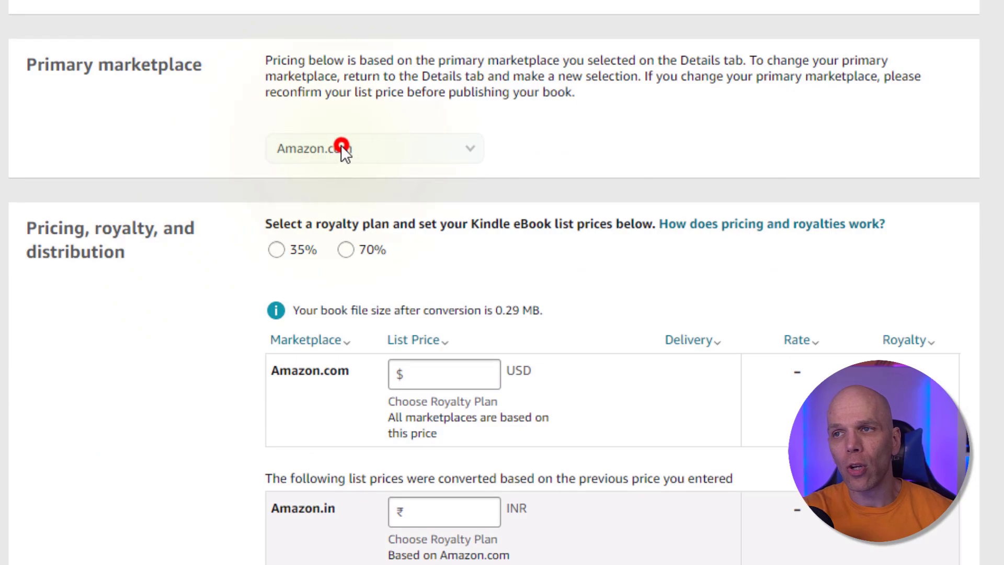
scroll(228, 196, "down", 2)
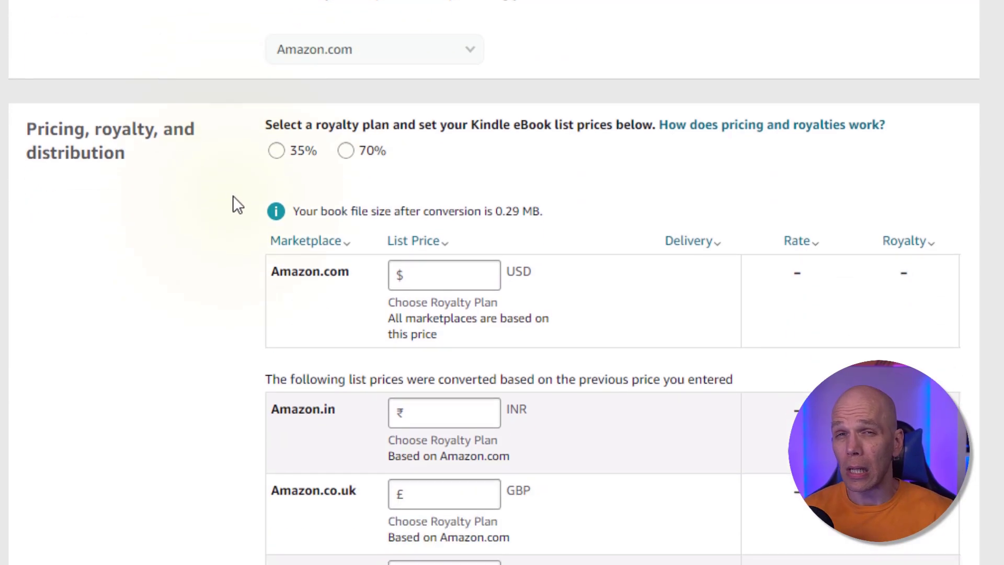
double_click(282, 42)
left_click(294, 58)
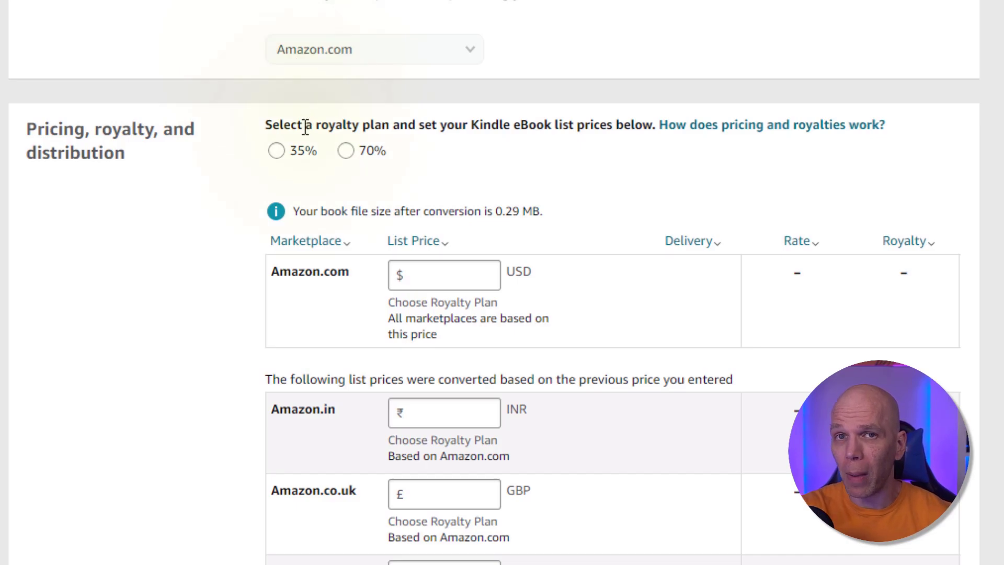
scroll(302, 128, "down", 9)
scroll(294, 370, "down", 9)
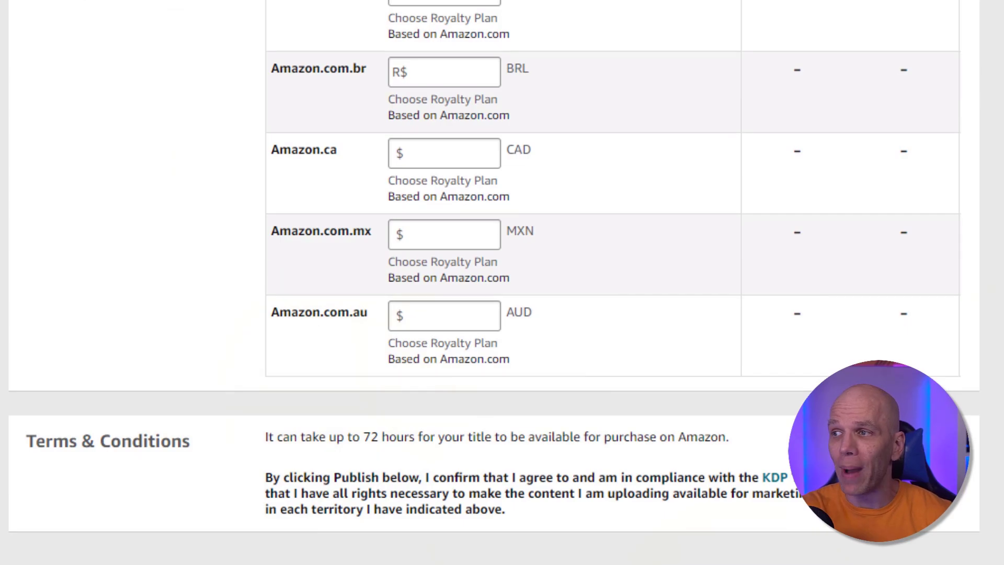
scroll(495, 278, "up", 20)
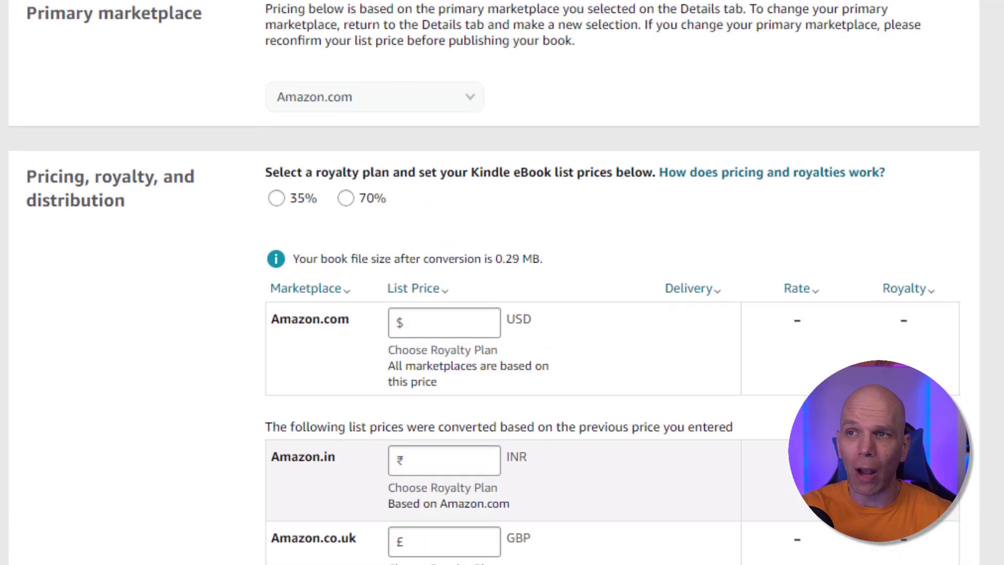
scroll(494, 282, "down", 5)
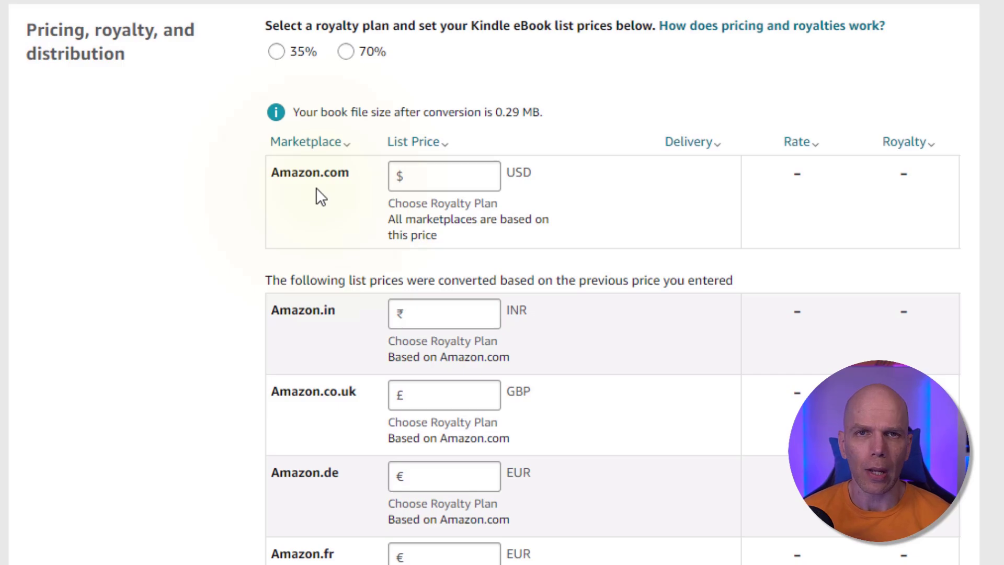
Step: Choose the 70% royalty plan and set the Amazon.com list price to 4.99 USD
left_click(347, 52)
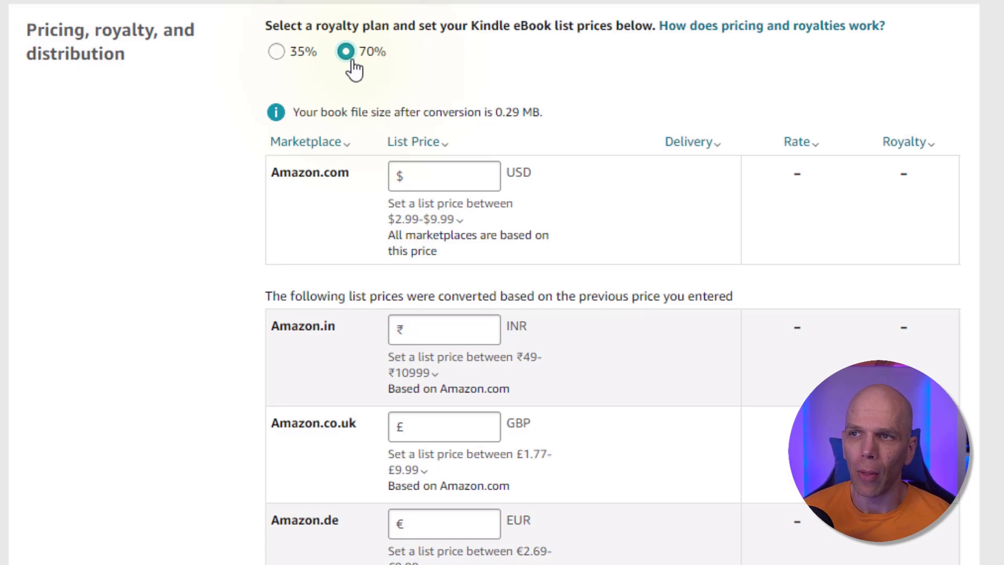
left_click(440, 180)
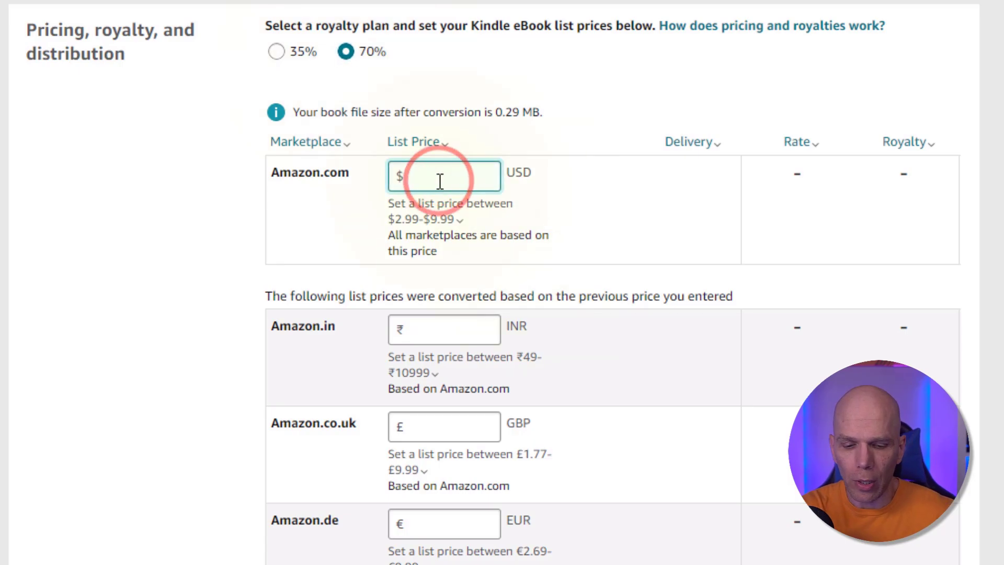
type("4.99")
left_click(374, 259)
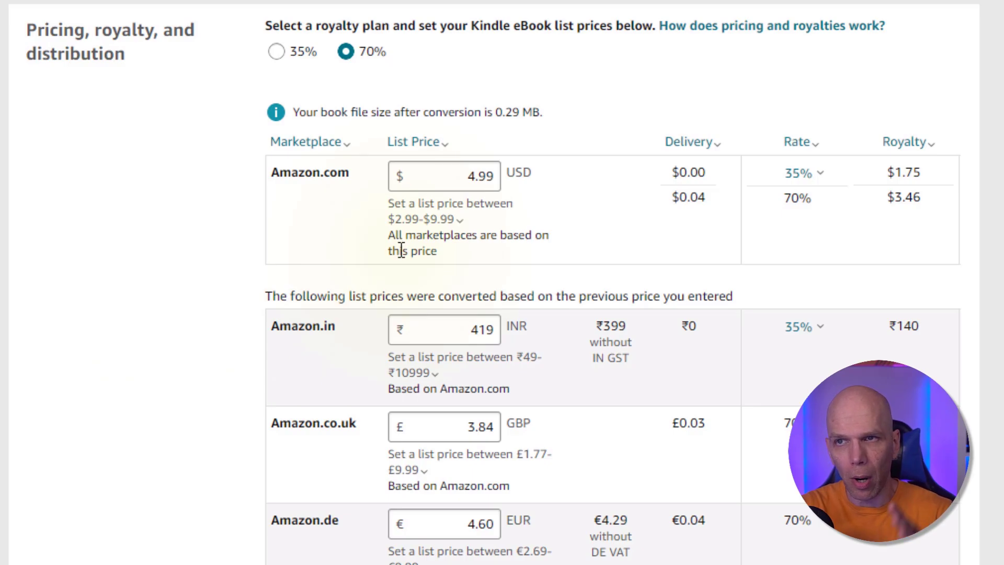
Step: Set the Amazon.in list price to 399 INR after trying 449 and 499
scroll(435, 271, "down", 2)
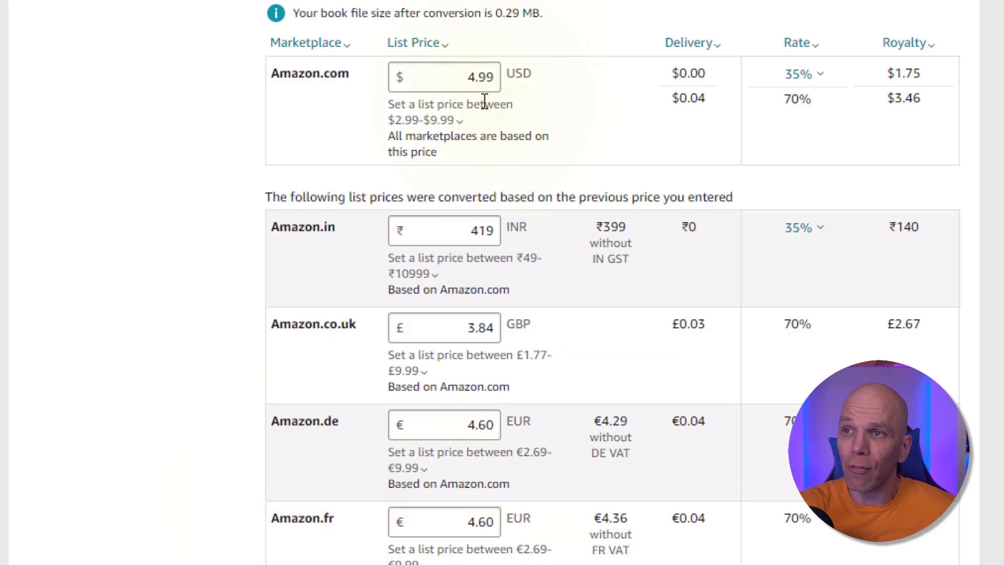
mouse_move(484, 234)
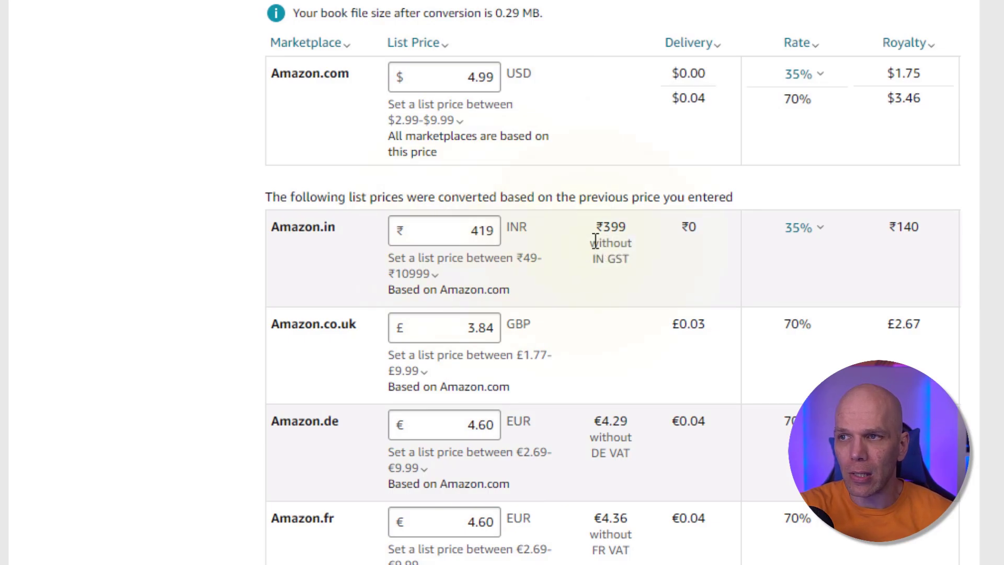
left_click_drag(627, 230, 588, 226)
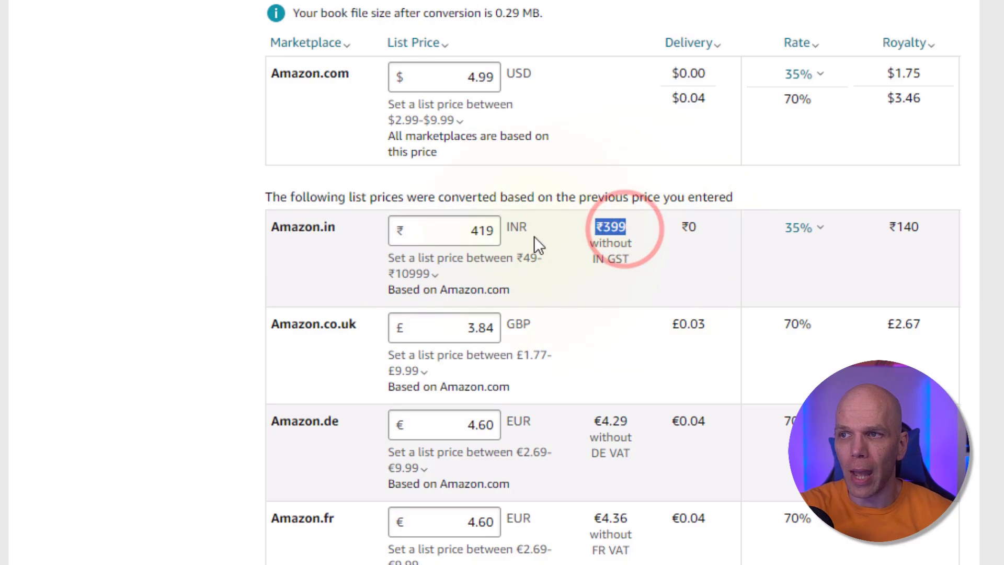
left_click(494, 233)
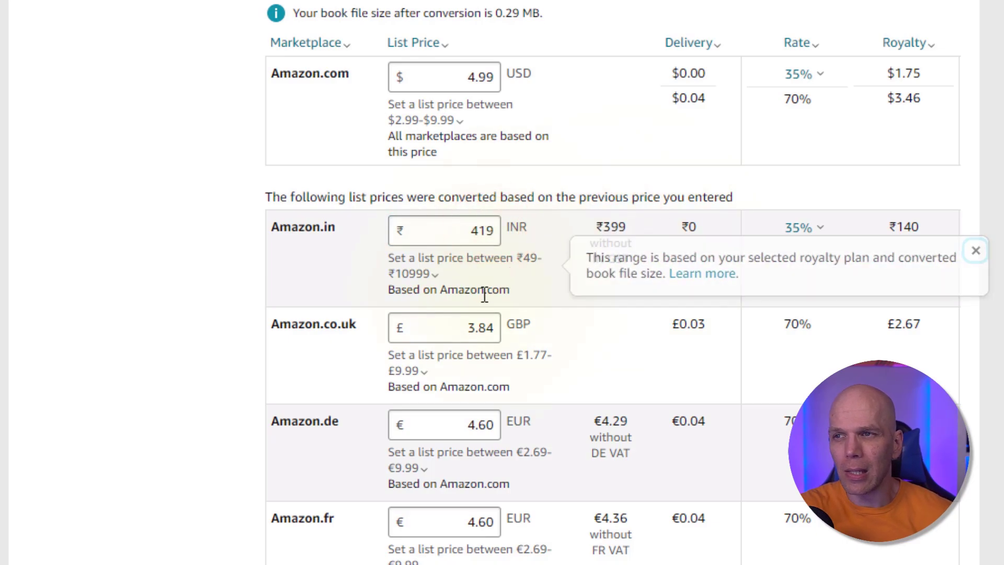
double_click(481, 231)
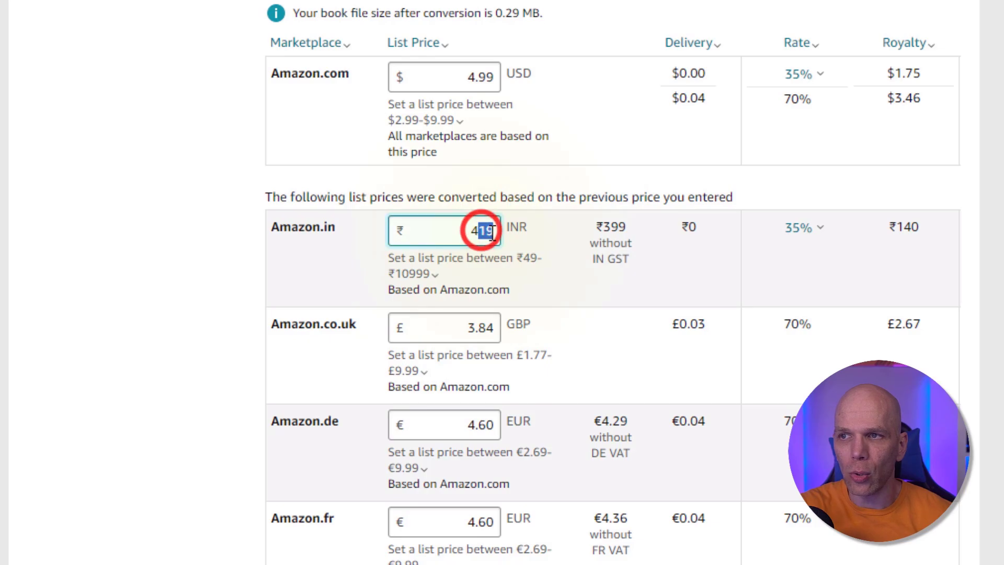
type("449")
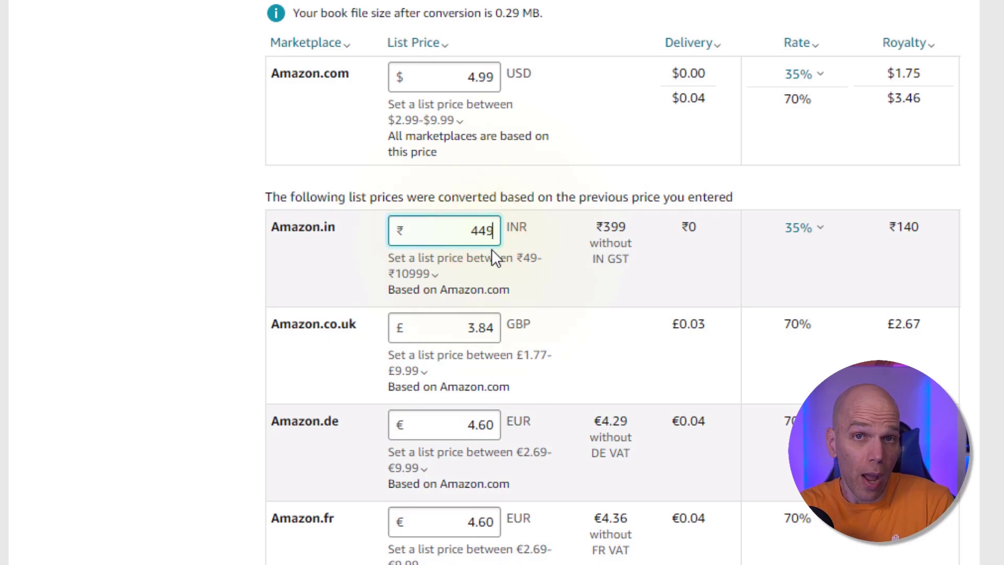
left_click(482, 204)
left_click_drag(481, 194, 489, 197)
type("9")
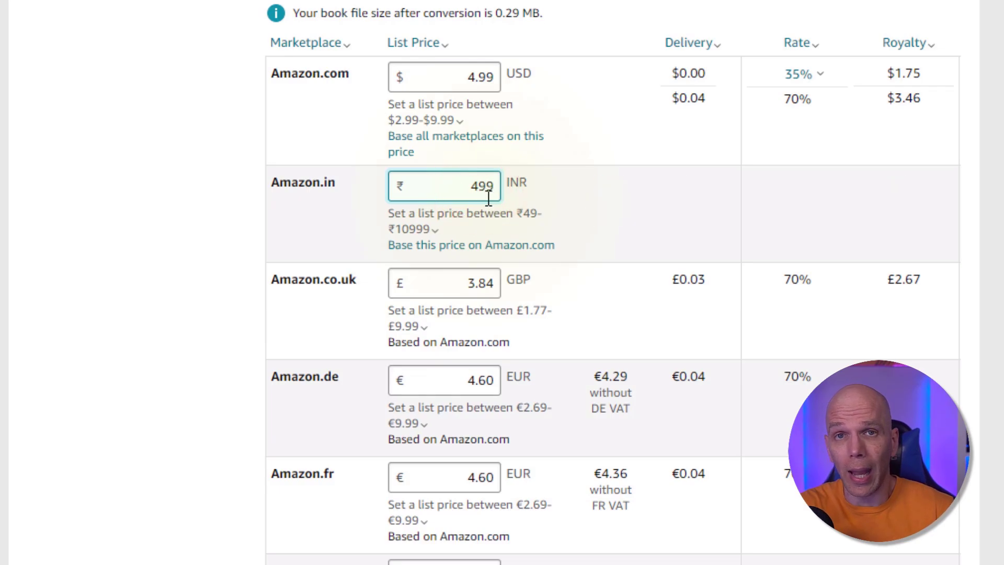
left_click_drag(472, 186, 484, 190)
type("39")
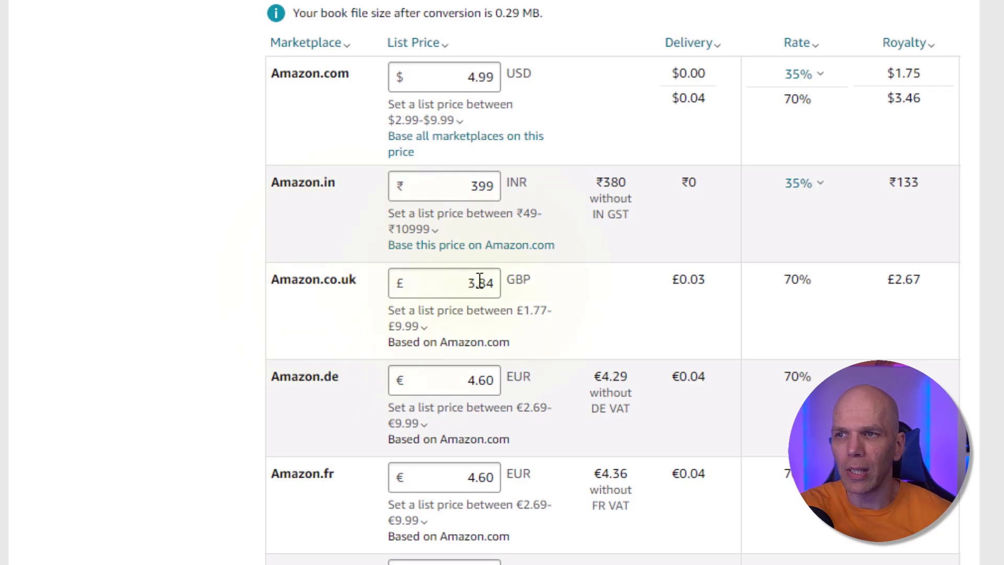
Step: Set the Amazon.co.uk list price to 3.99 GBP and the Amazon.de list price to 4.99 EUR
left_click_drag(479, 283, 489, 286)
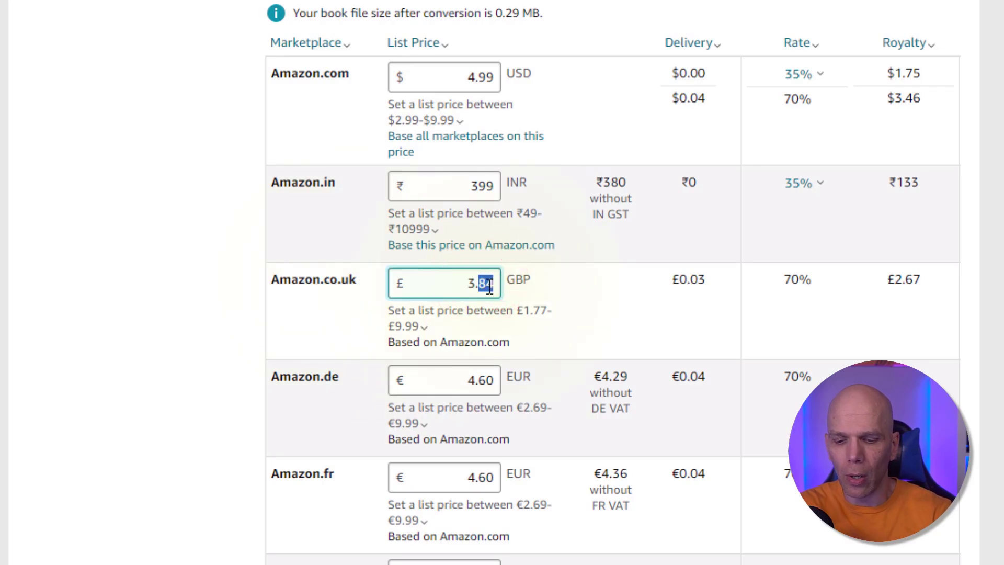
type("99")
key("Tab")
left_click_drag(479, 381, 488, 382)
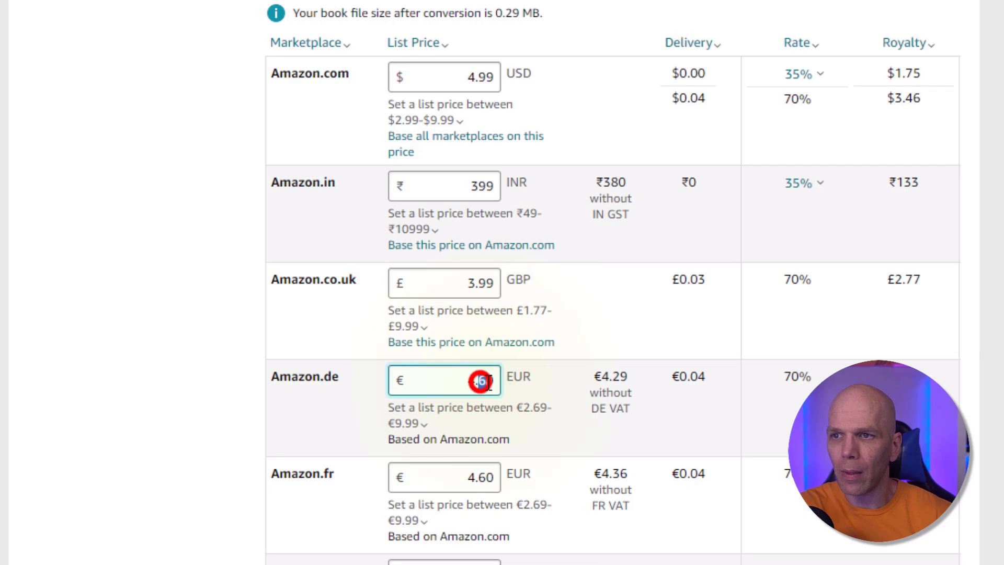
type("99")
left_click(493, 410)
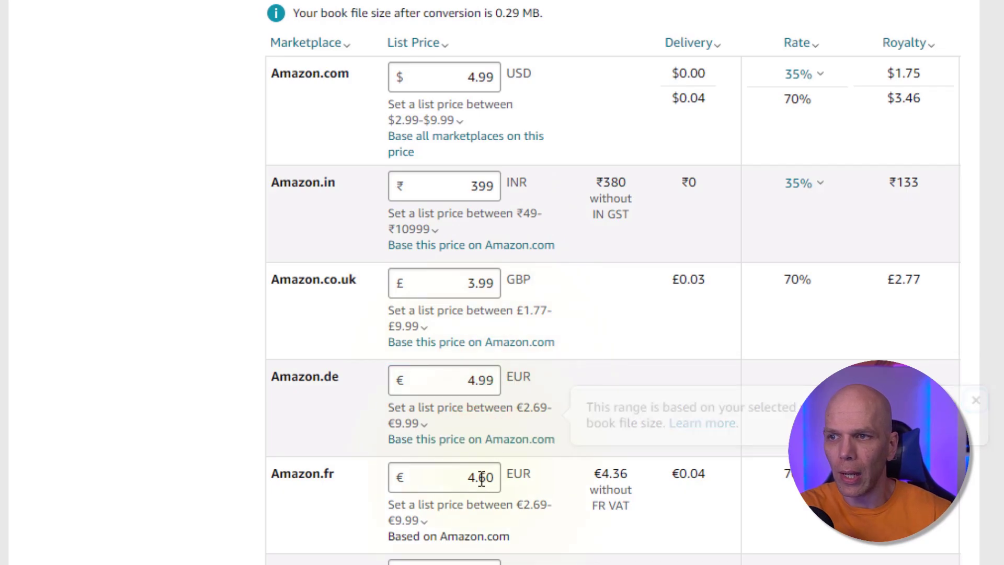
Step: Set the Amazon.fr and Amazon.es list prices to 4.99 EUR each
left_click_drag(481, 478, 490, 479)
type("99")
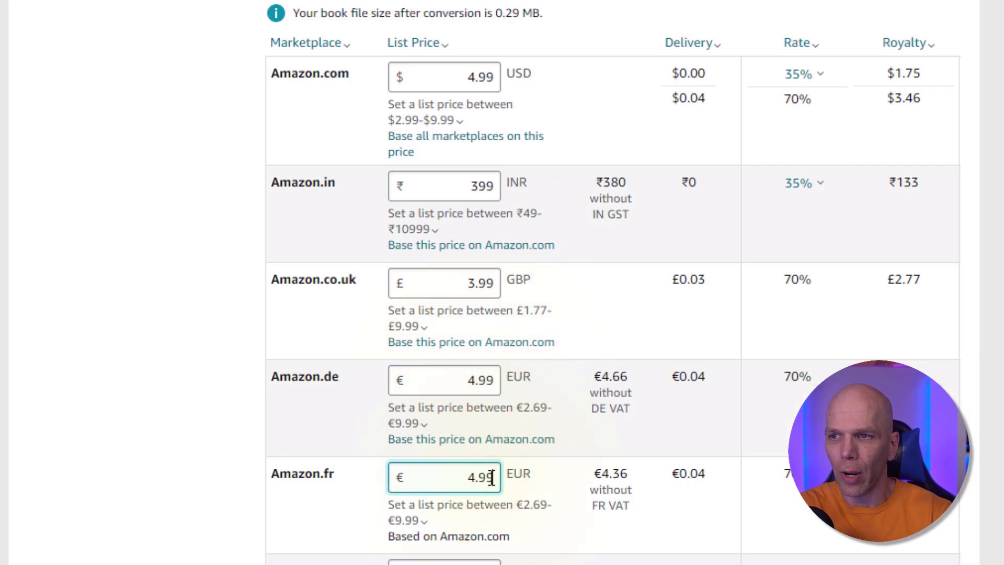
scroll(492, 477, "down", 4)
left_click_drag(480, 377, 496, 380)
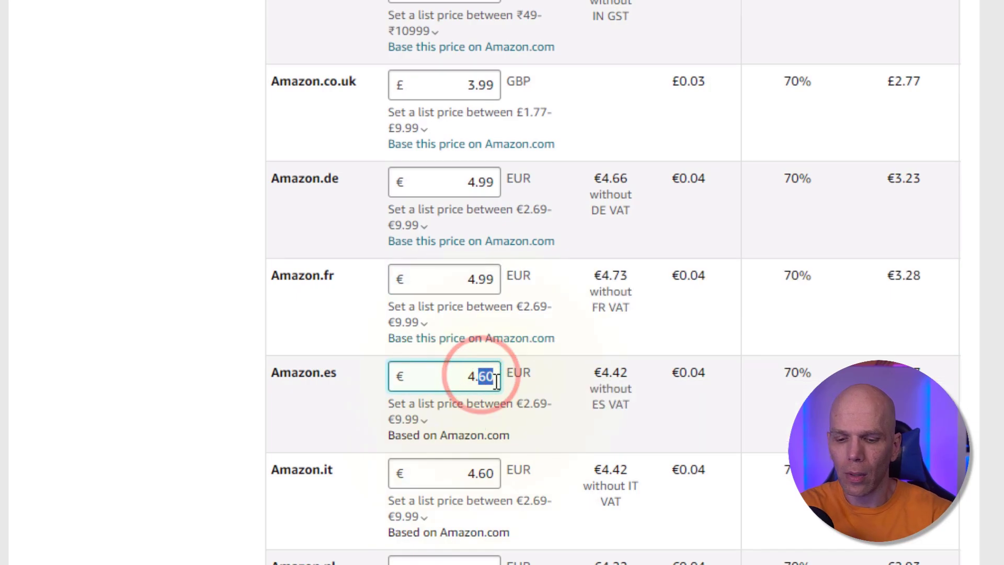
type("99")
left_click(488, 403)
Step: Set the Amazon.it and Amazon.nl list prices to 4.99 EUR each
scroll(478, 318, "down", 4)
mouse_move(479, 276)
left_mouse_down()
mouse_move(498, 287)
mouse_move(493, 274)
left_mouse_up()
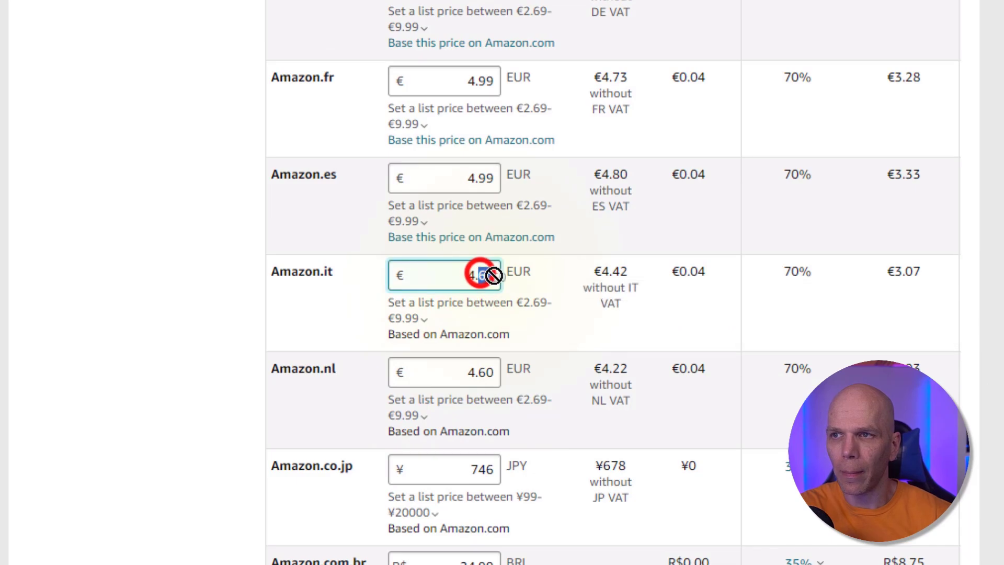
type("99")
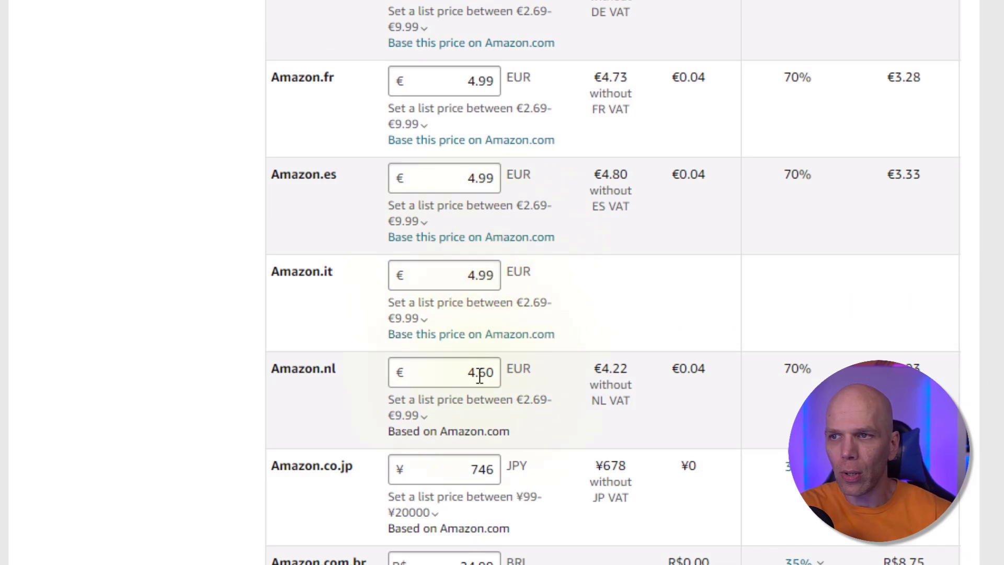
left_click_drag(479, 377, 494, 372)
type("99")
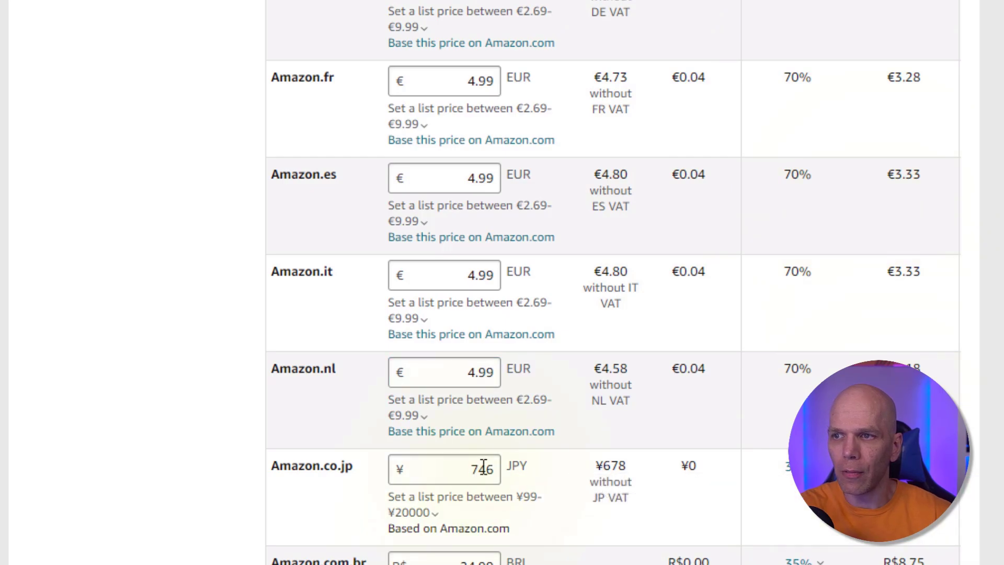
Step: Set the Amazon.co.jp list price to 799 JPY in the marketplace price table
left_click_drag(482, 470, 491, 467)
type("99")
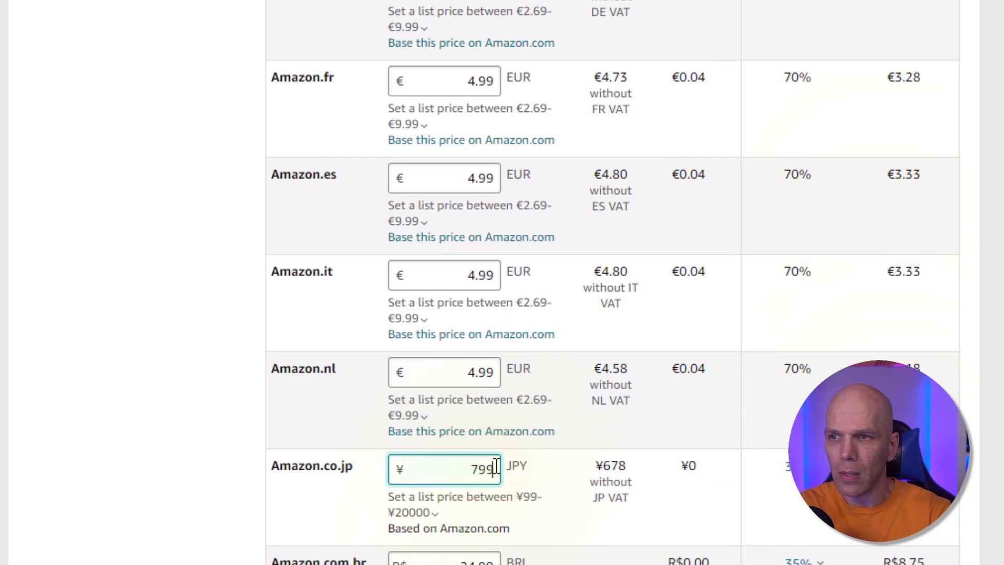
left_click(492, 557)
scroll(489, 466, "down", 2)
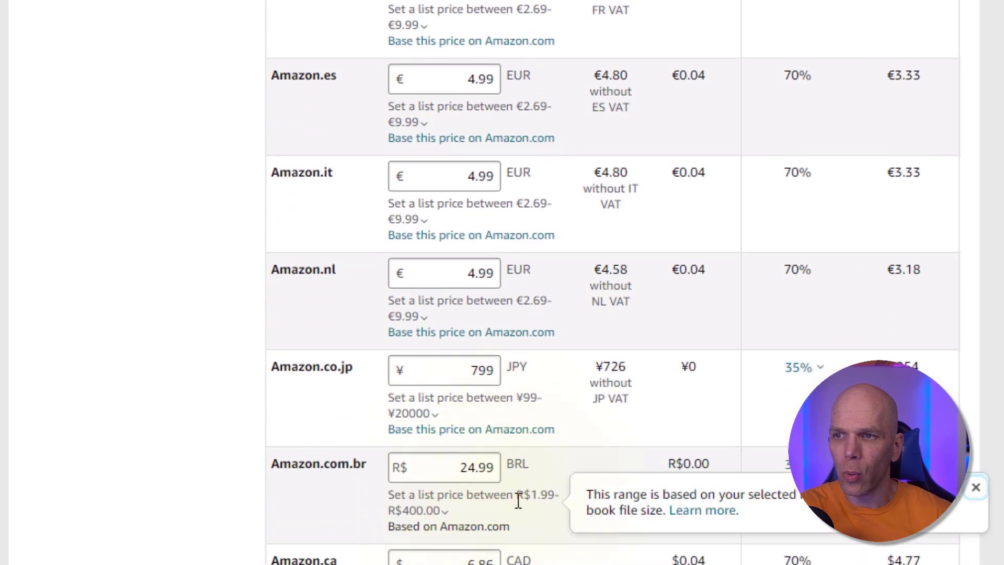
Step: Look back over the marketplace prices, and set the Amazon.ca list price to 6.99 CAD
scroll(521, 523, "down", 2)
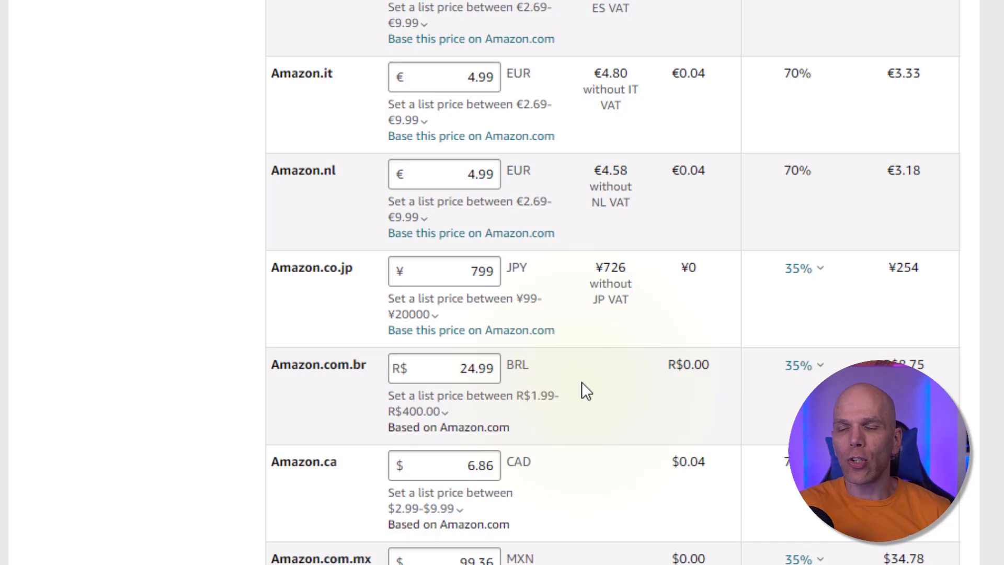
scroll(582, 382, "up", 8)
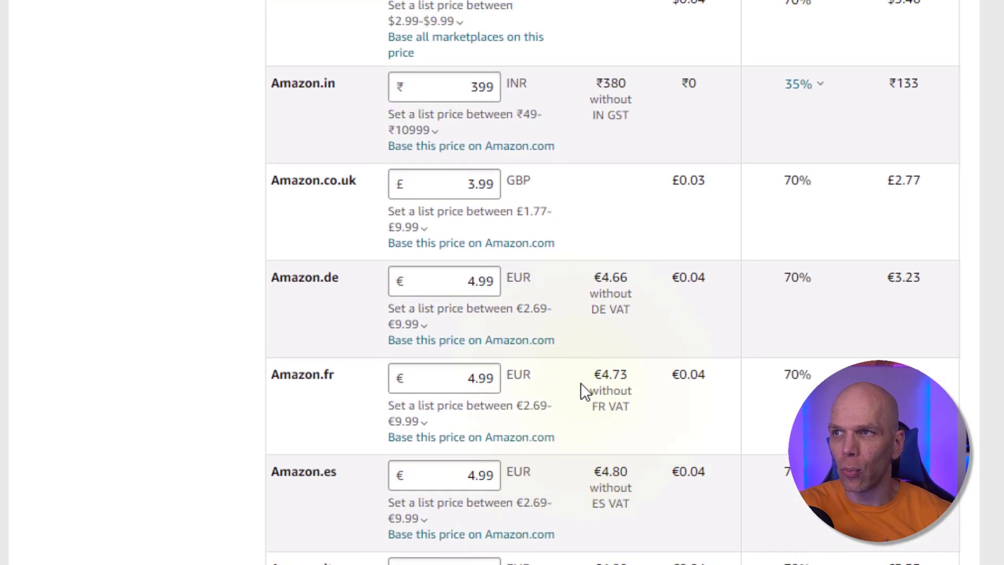
scroll(578, 386, "down", 10)
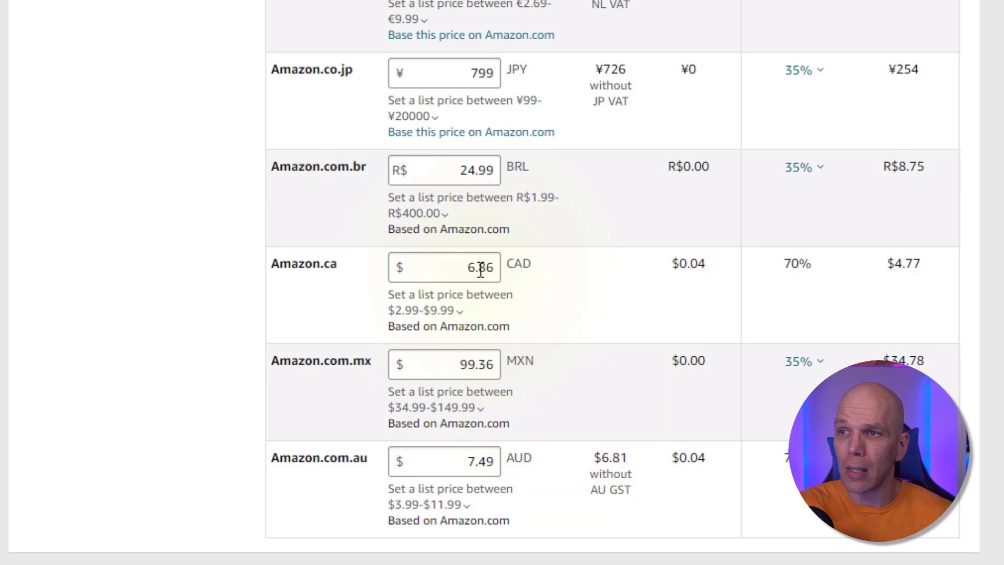
left_click_drag(480, 269, 494, 269)
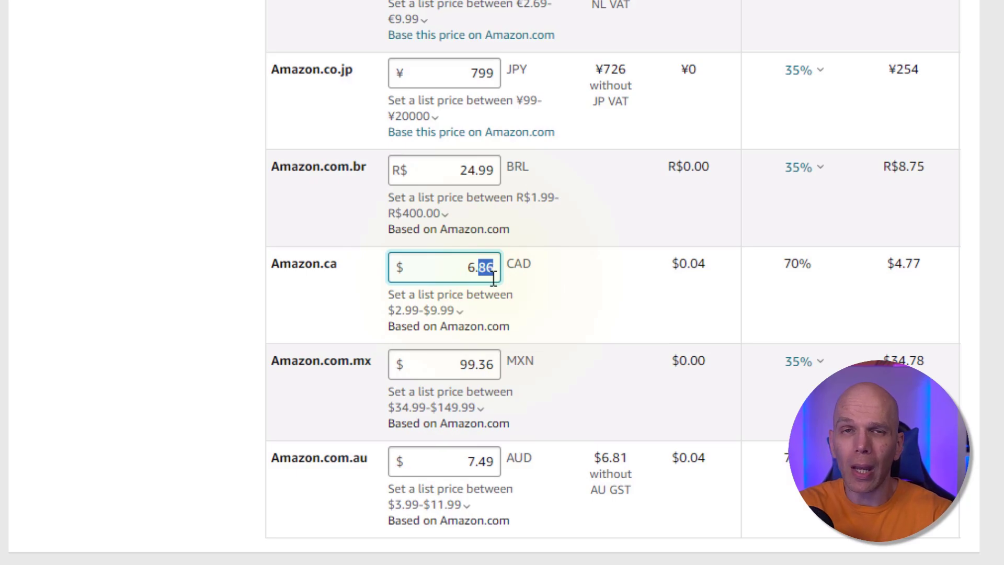
type("99")
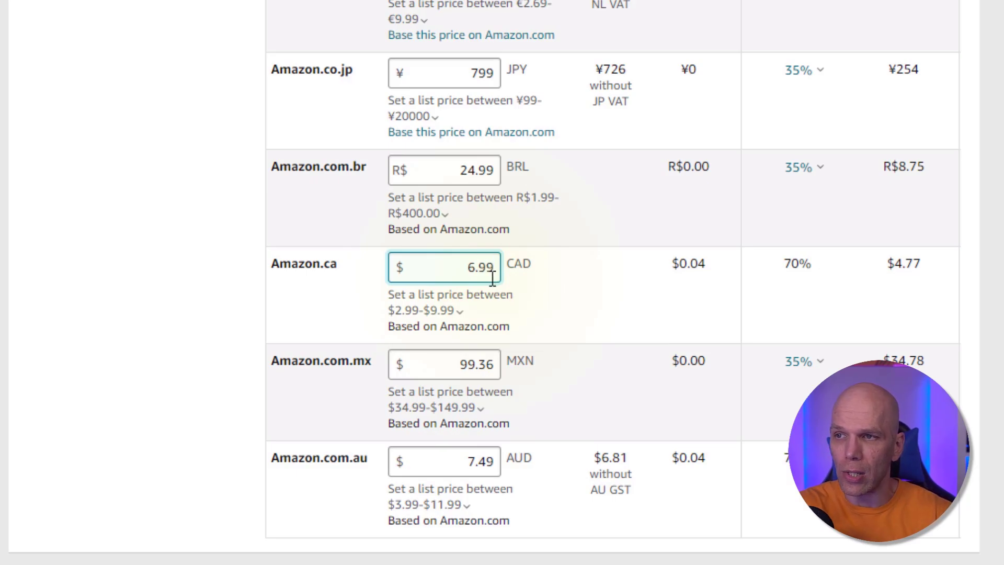
left_click(500, 320)
Step: Set the Amazon.com.mx list price to 98.99 MXN and the Amazon.com.au list price to 7.99 AUD
left_click(474, 364)
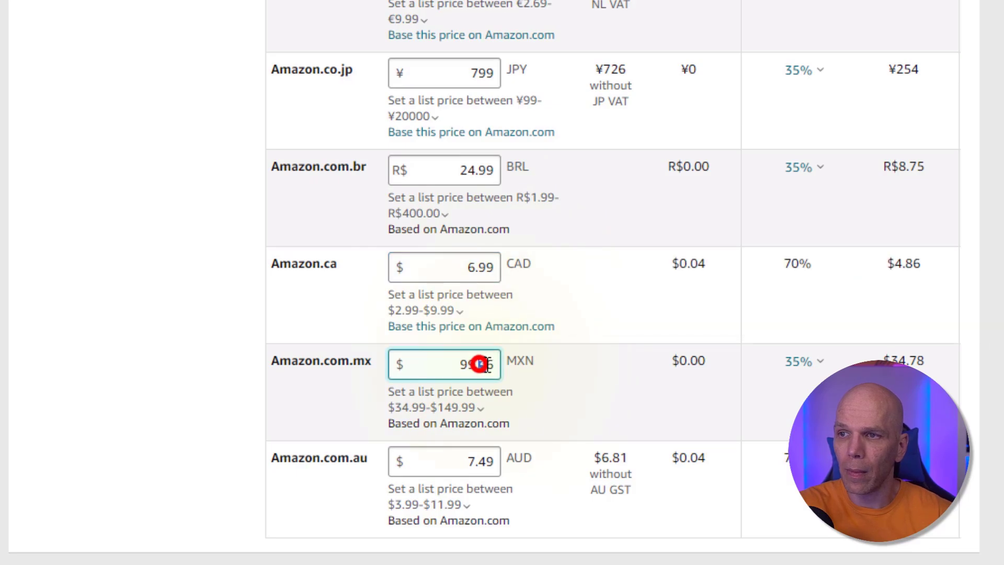
double_click(474, 364)
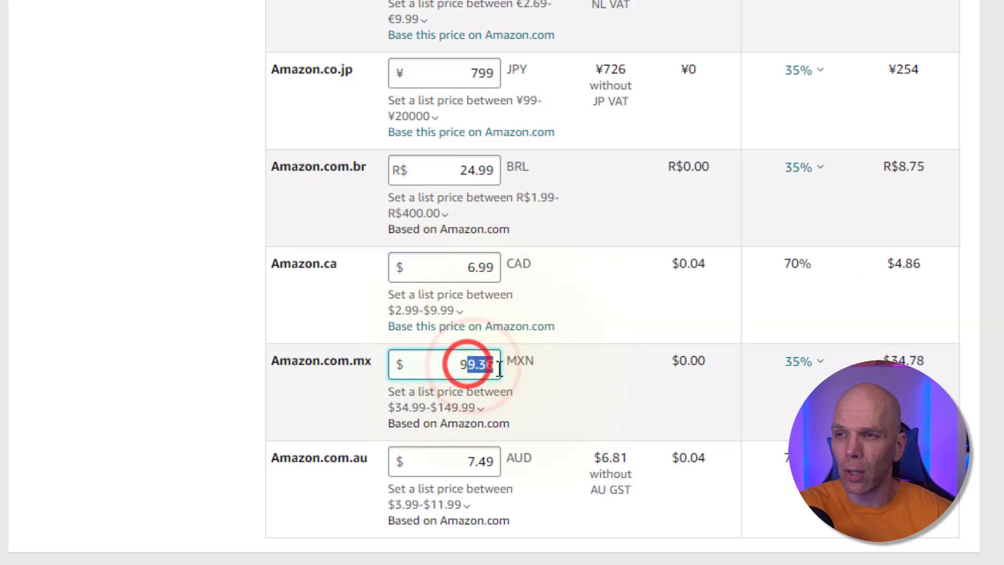
type("98.99")
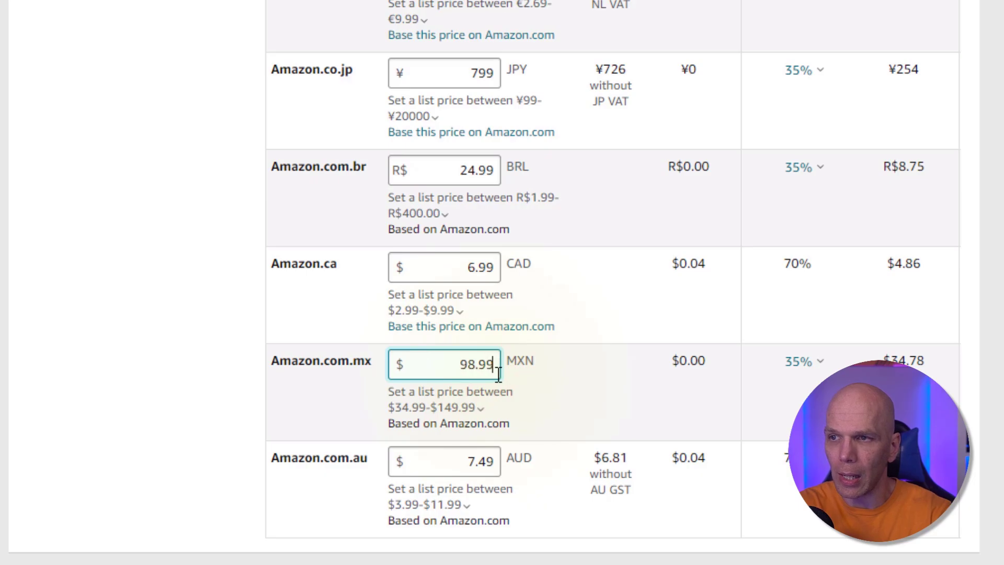
left_click(483, 477)
left_click_drag(477, 461, 491, 467)
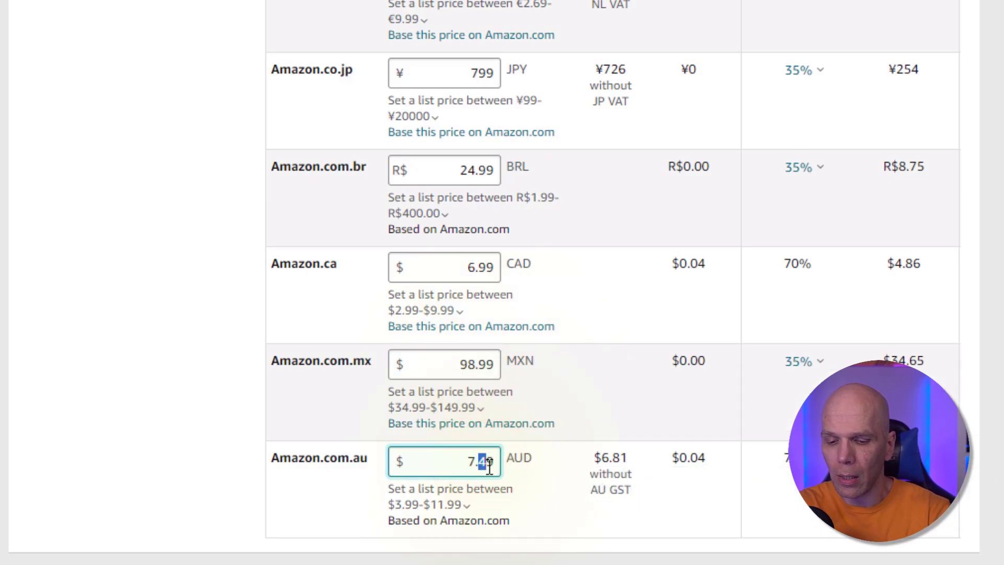
type("9")
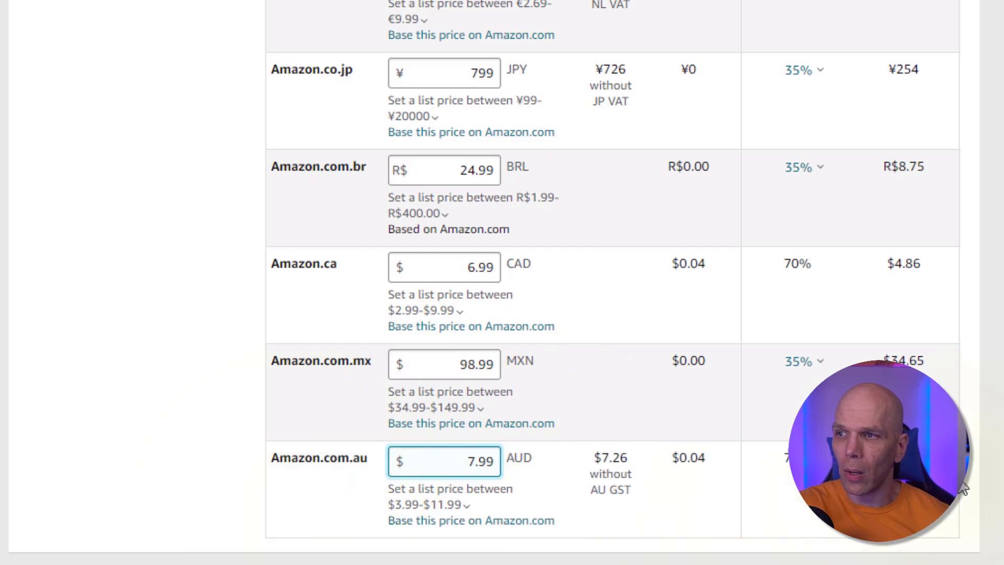
Step: Publish the Kindle eBook, accepting the KDP Terms and Conditions
scroll(992, 477, "down", 5)
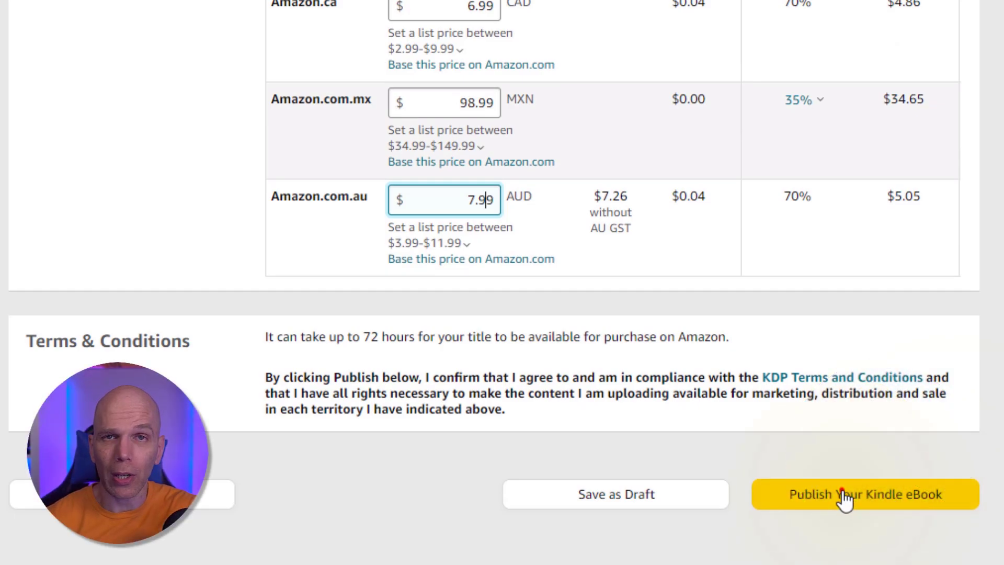
left_click(844, 502)
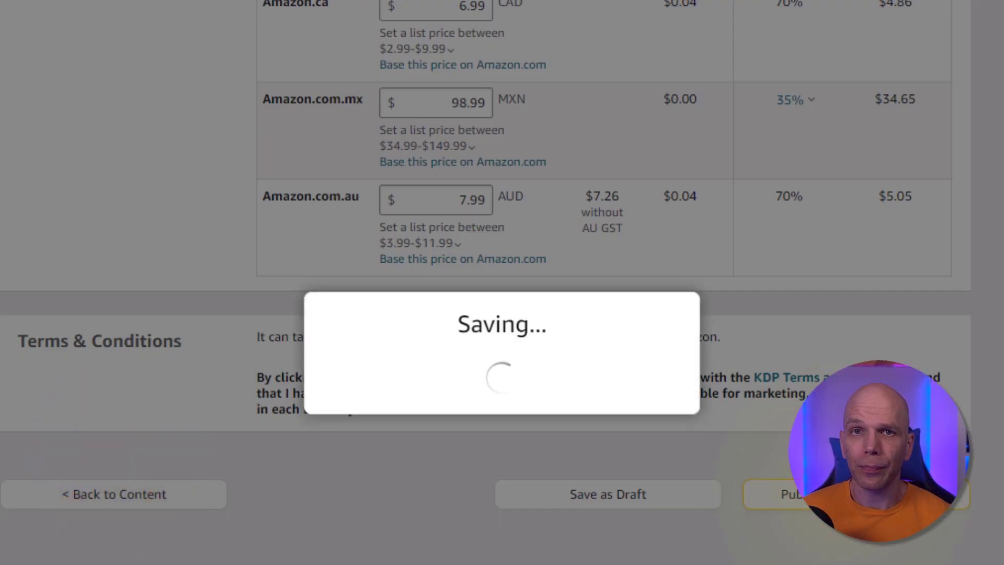